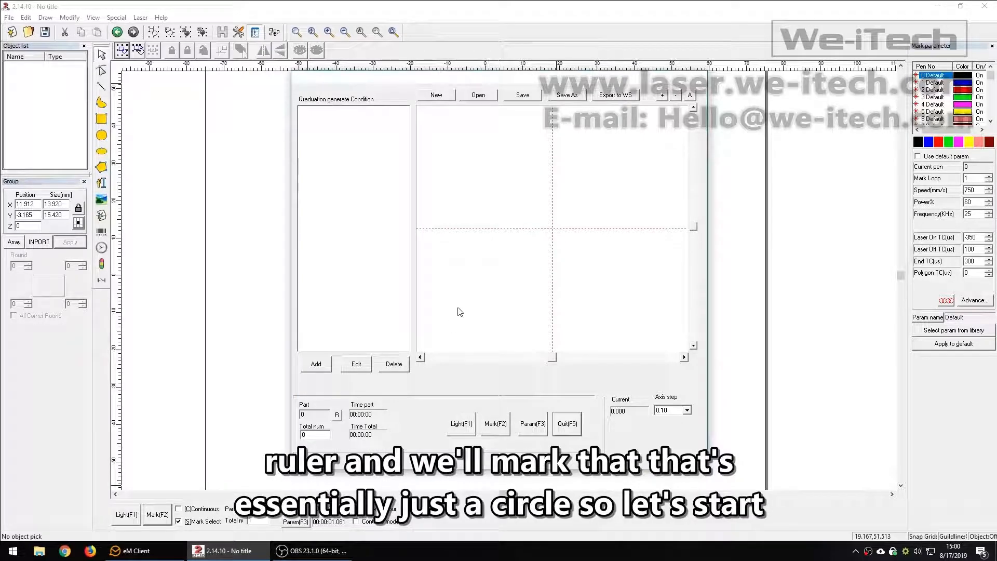
- Add a line-type graduation condition with 3 graduations, start position 0 mm, increment 5 mm and line width 0.05
{"action": "left_click", "coordinate": [317, 365]}
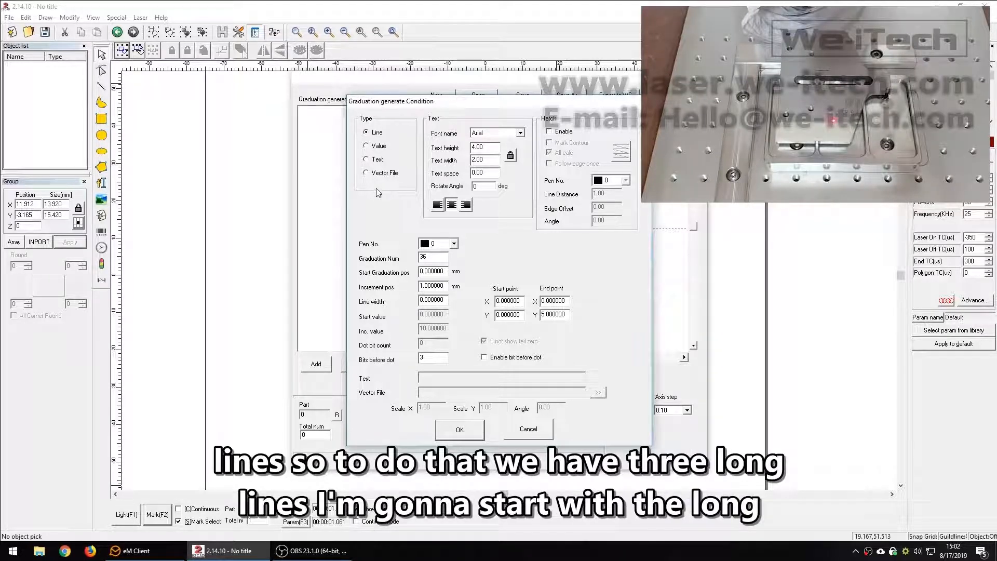
{"action": "double_click", "coordinate": [424, 256]}
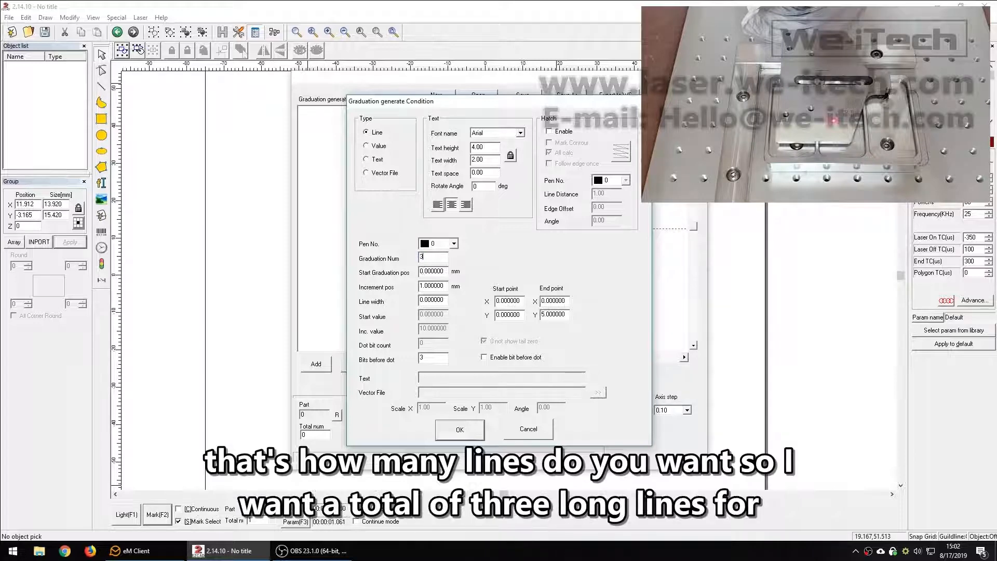
{"action": "key", "text": "Tab"}
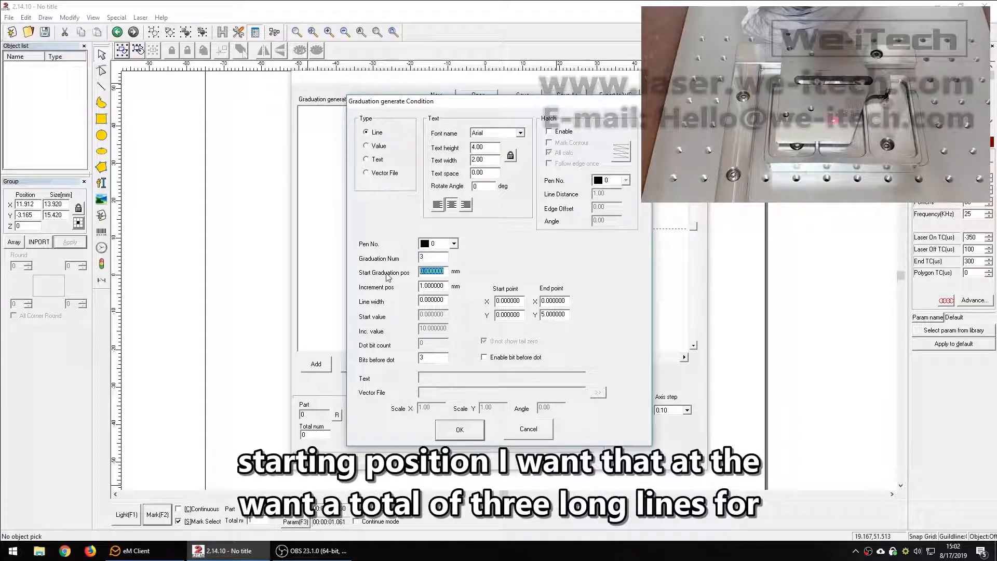
{"action": "type", "text": "0"}
{"action": "key", "text": "Tab"}
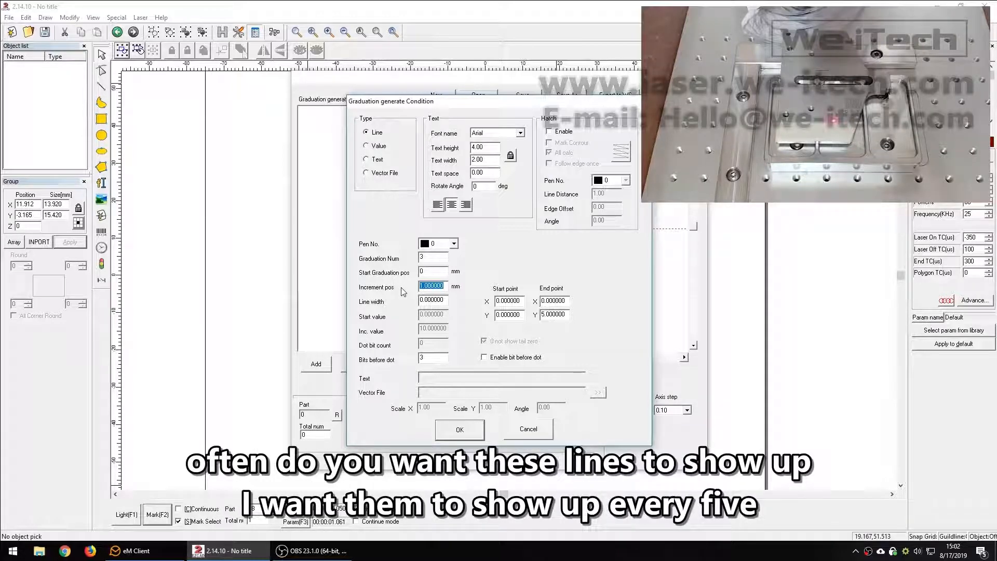
{"action": "type", "text": "5"}
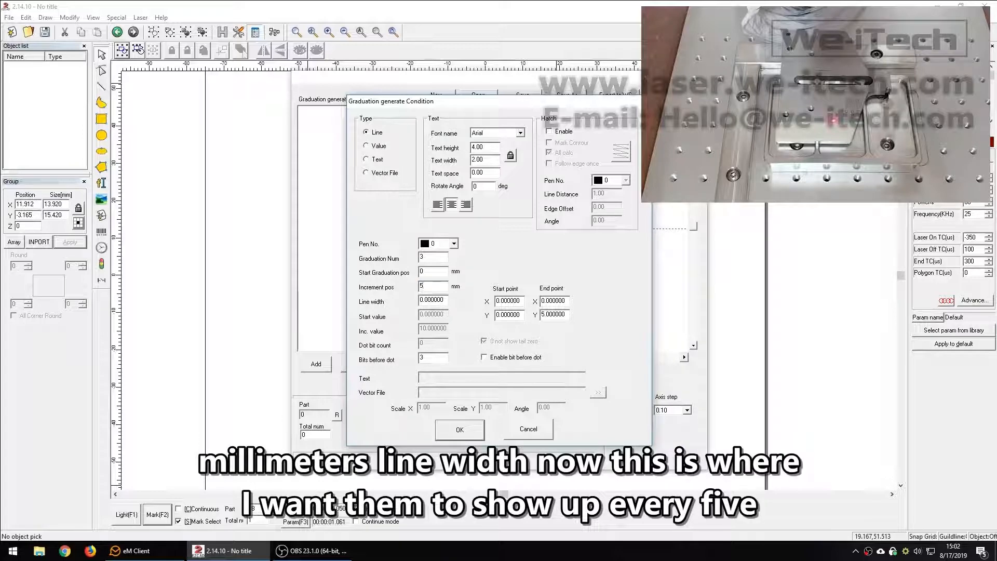
{"action": "left_click_drag", "start_coordinate": [445, 299], "coordinate": [395, 301]}
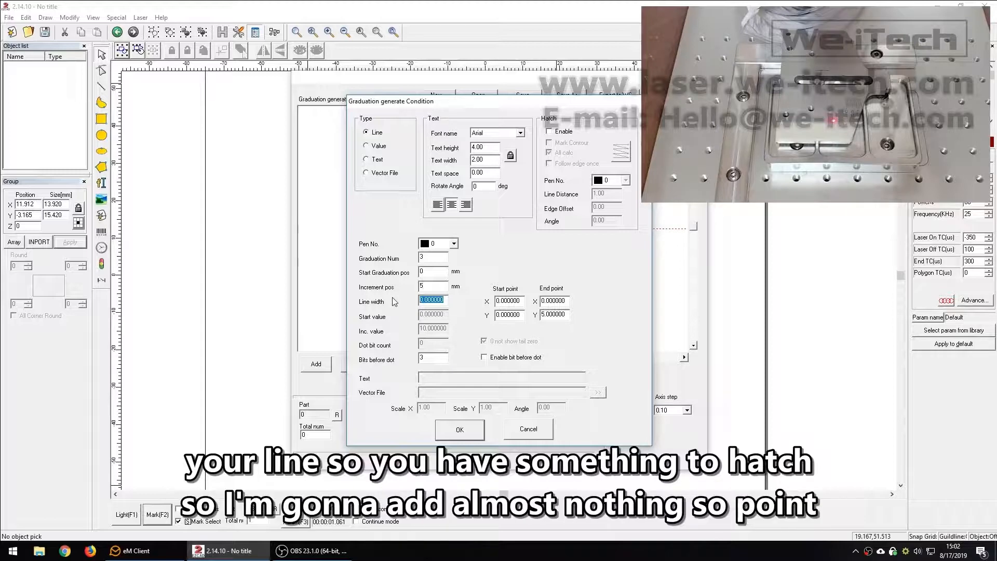
{"action": "type", "text": ".05"}
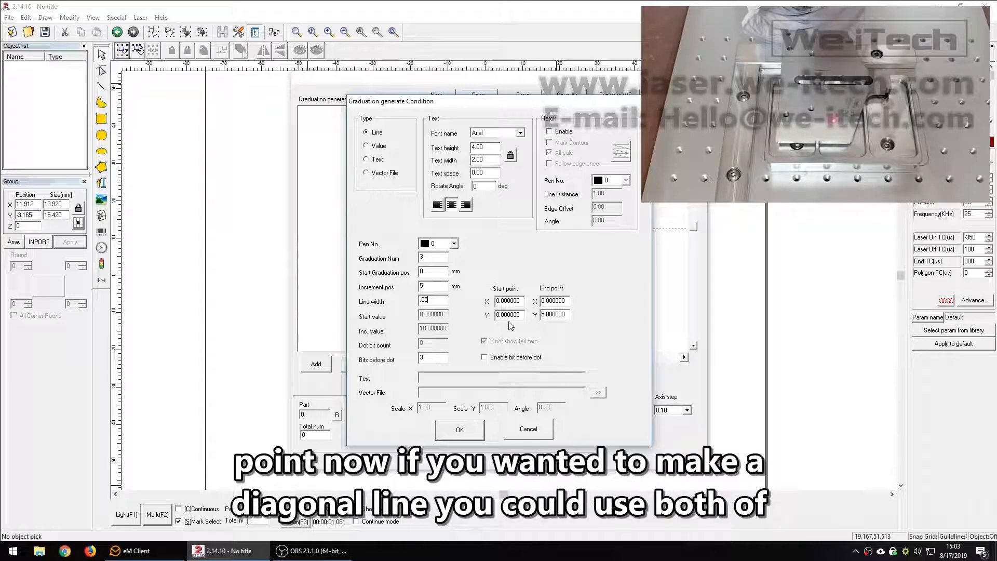
- Set the graduation line's end point Y to 9 and reposition the dialog to uncover more of the preview
{"action": "double_click", "coordinate": [557, 315]}
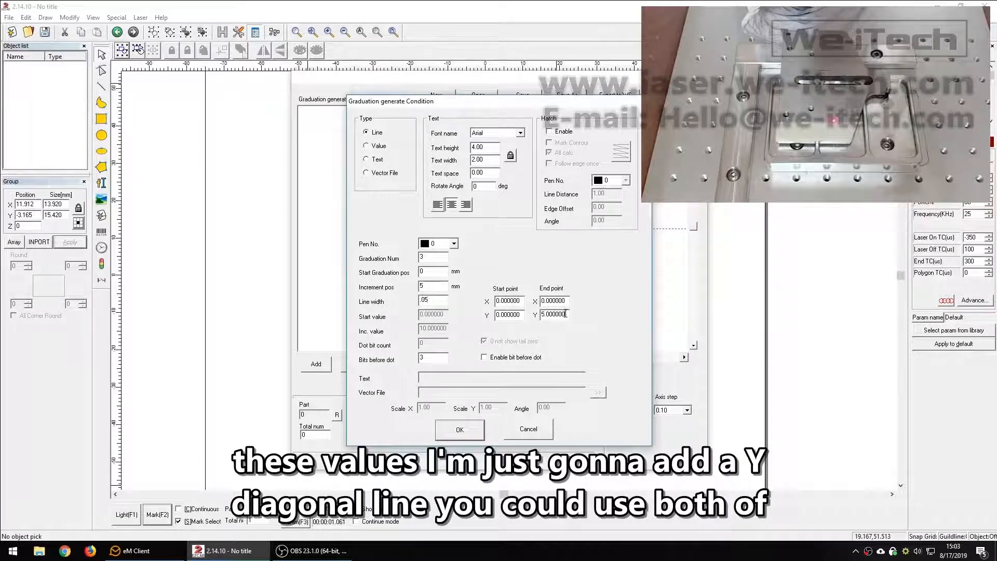
{"action": "left_click_drag", "start_coordinate": [488, 100], "coordinate": [745, 95]}
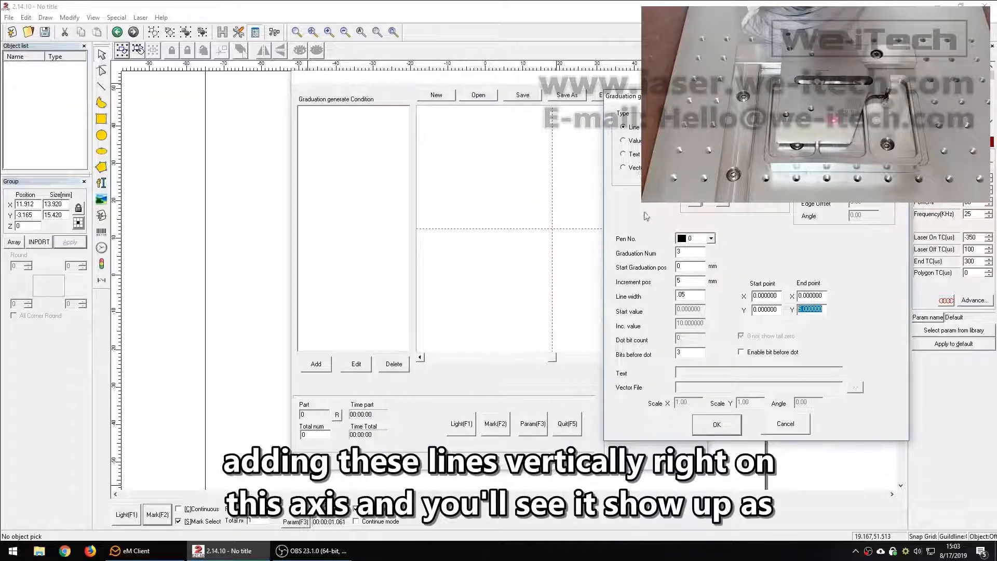
{"action": "left_click_drag", "start_coordinate": [782, 96], "coordinate": [736, 97]}
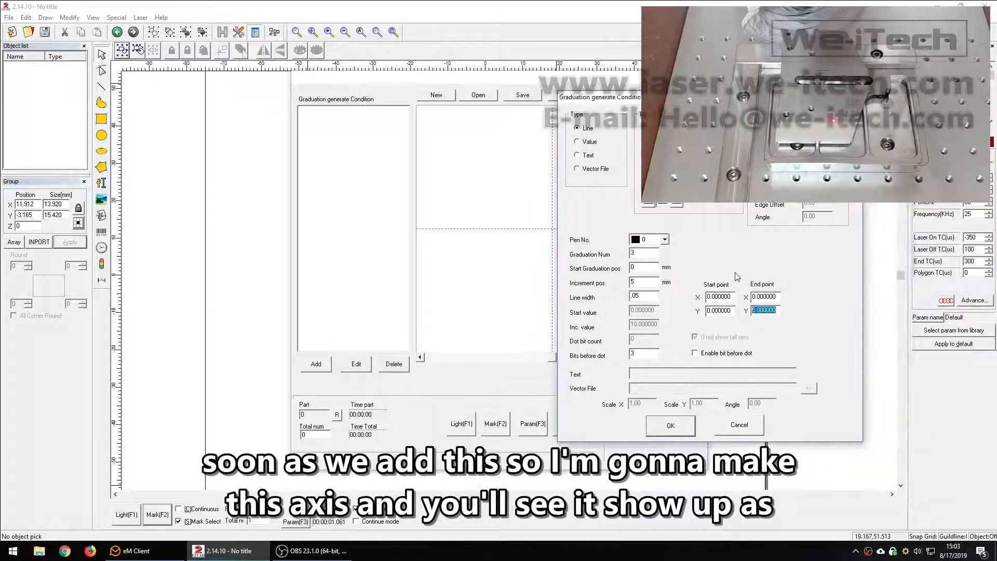
{"action": "type", "text": "9"}
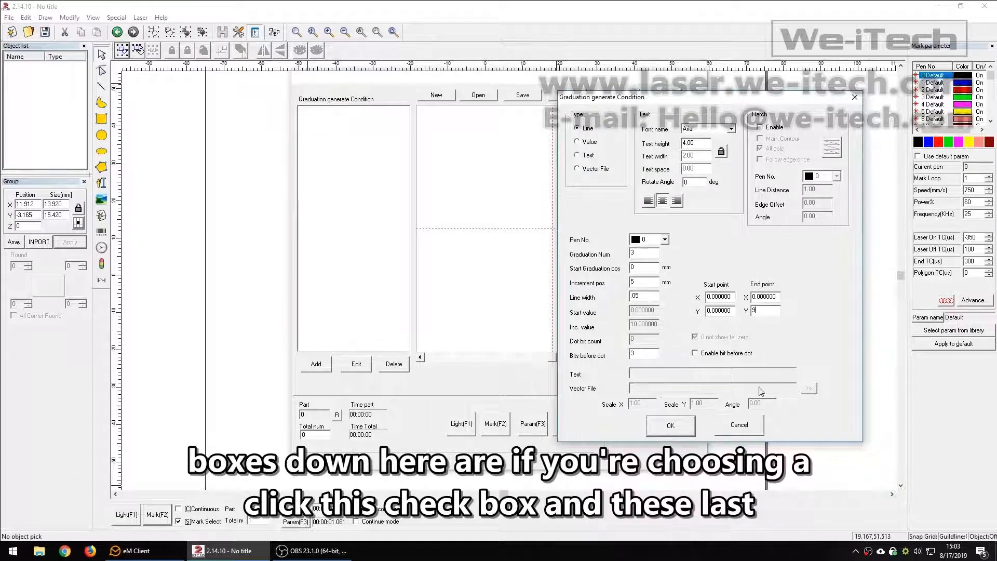
- Look at the Vector File type options, return to the Line type and set the end point Y to 11
{"action": "left_click", "coordinate": [577, 169]}
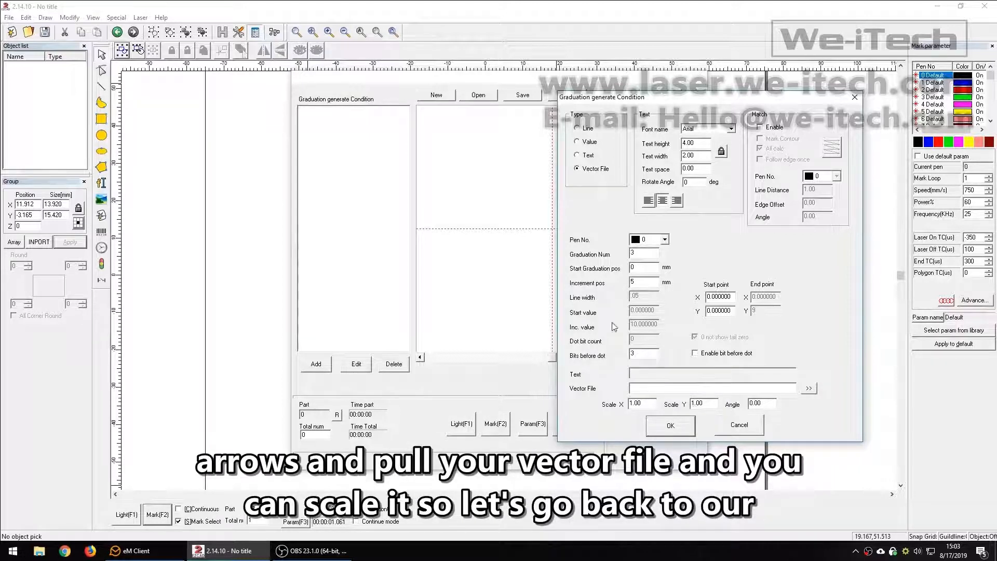
{"action": "left_click", "coordinate": [577, 128]}
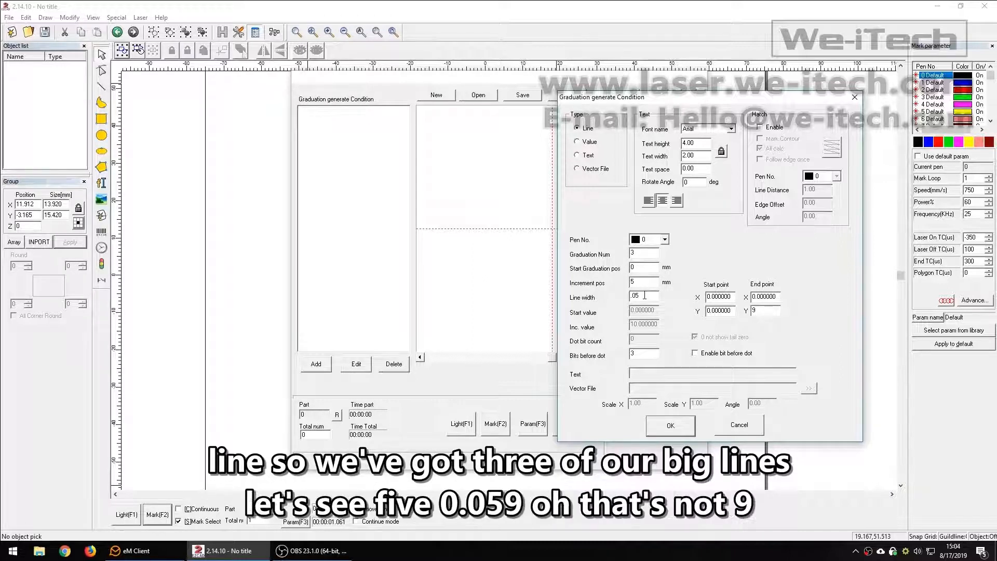
{"action": "key", "text": "Tab"}
{"action": "double_click", "coordinate": [754, 310]}
{"action": "type", "text": "11"}
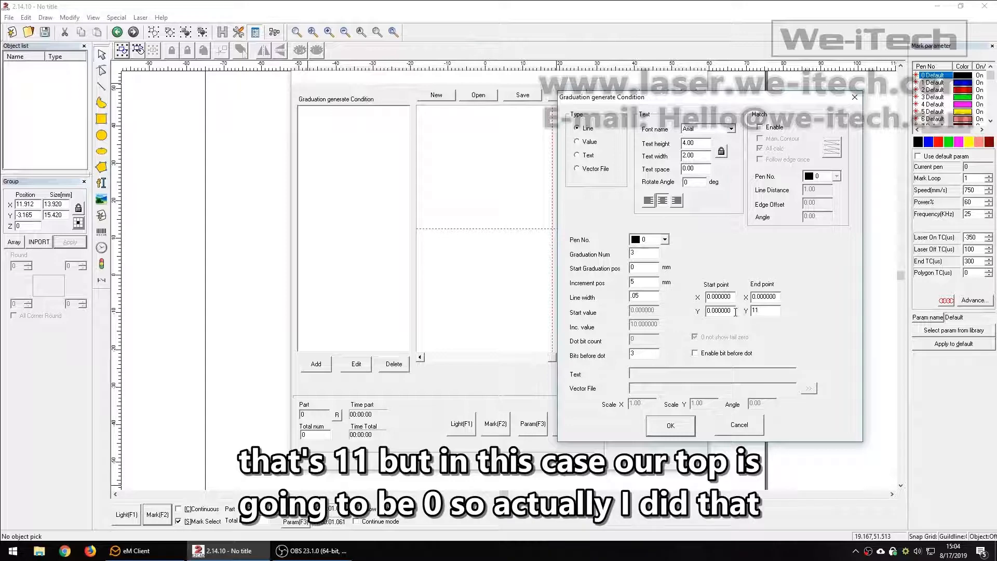
- Set the graduation line's start point Y to -2 and its end point Y to 9
{"action": "left_click_drag", "start_coordinate": [735, 311], "coordinate": [681, 310]}
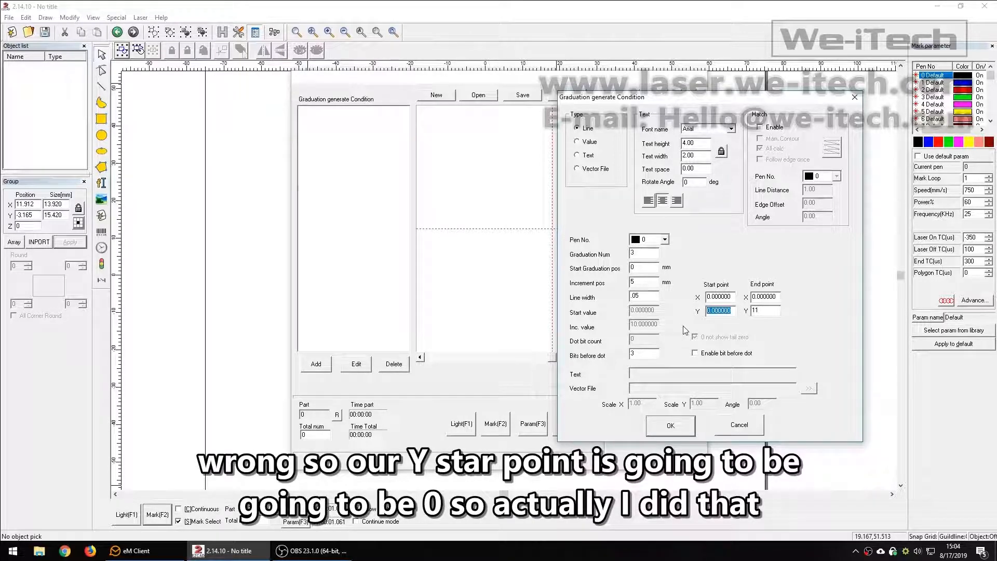
{"action": "type", "text": "-2"}
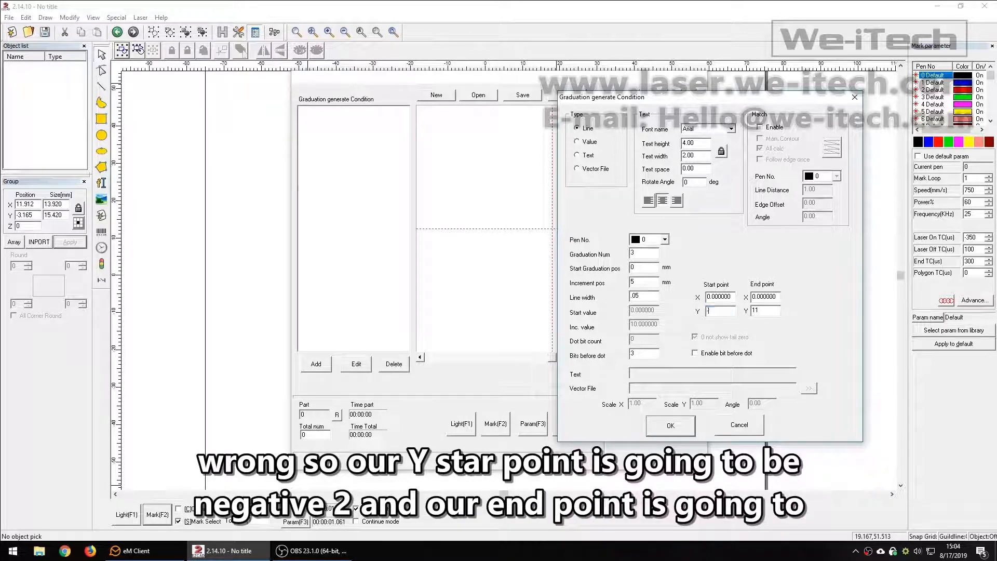
{"action": "left_click_drag", "start_coordinate": [760, 311], "coordinate": [739, 311]}
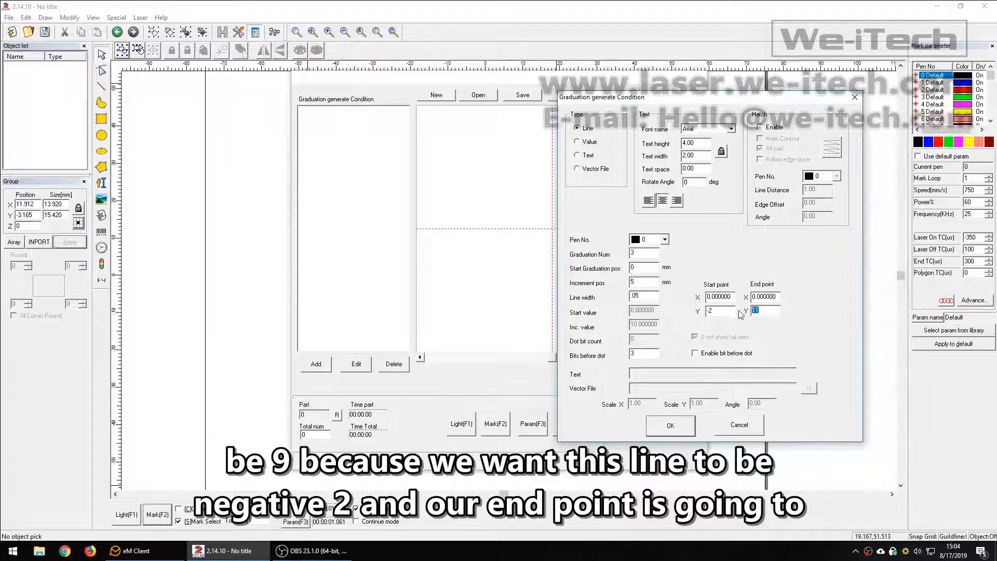
{"action": "type", "text": "9"}
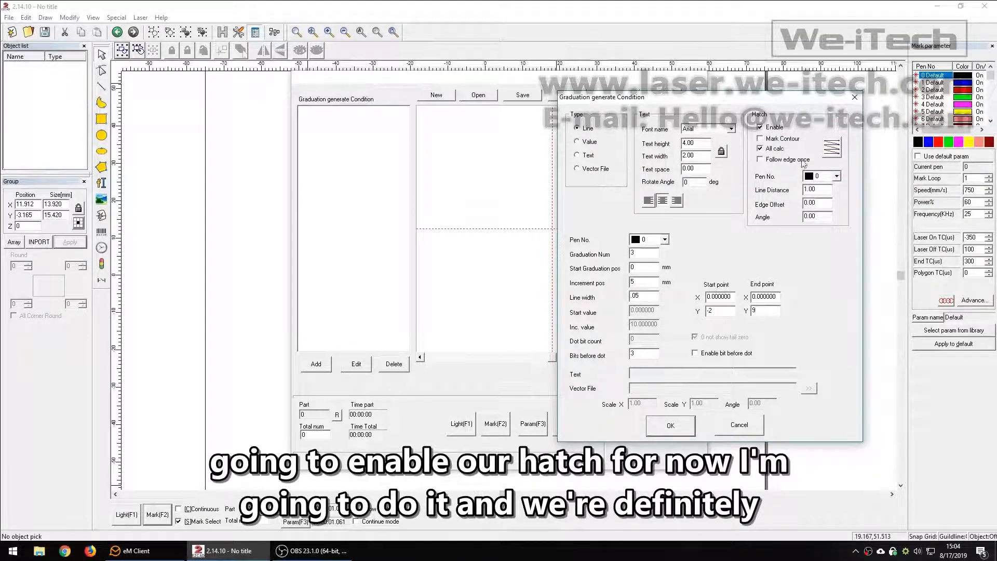
- Enable hatching with the concentric pattern, All calc off and line distance 0.01, and apply the graduation condition
{"action": "left_click", "coordinate": [831, 150]}
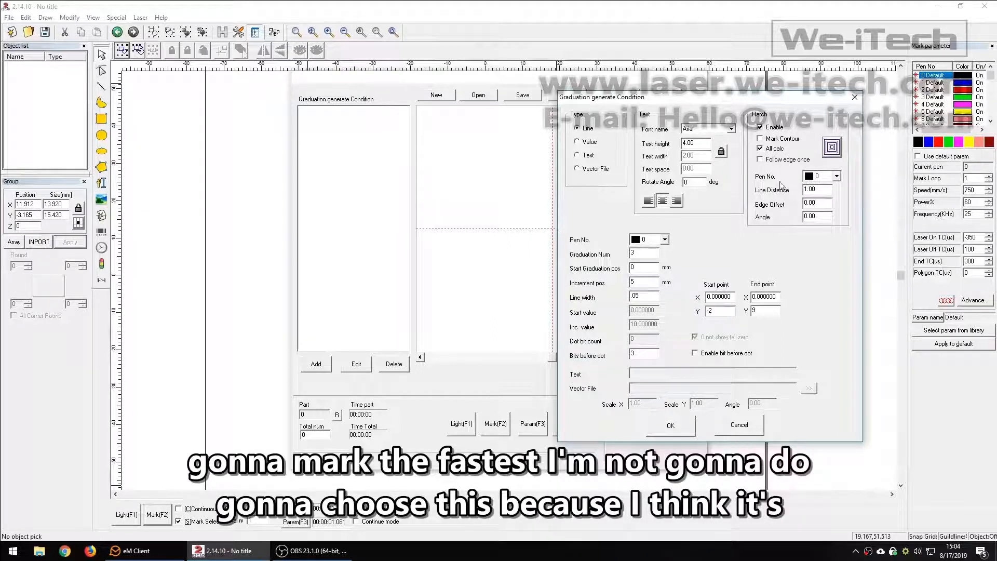
{"action": "left_click", "coordinate": [772, 150]}
{"action": "left_click_drag", "start_coordinate": [818, 190], "coordinate": [711, 194]}
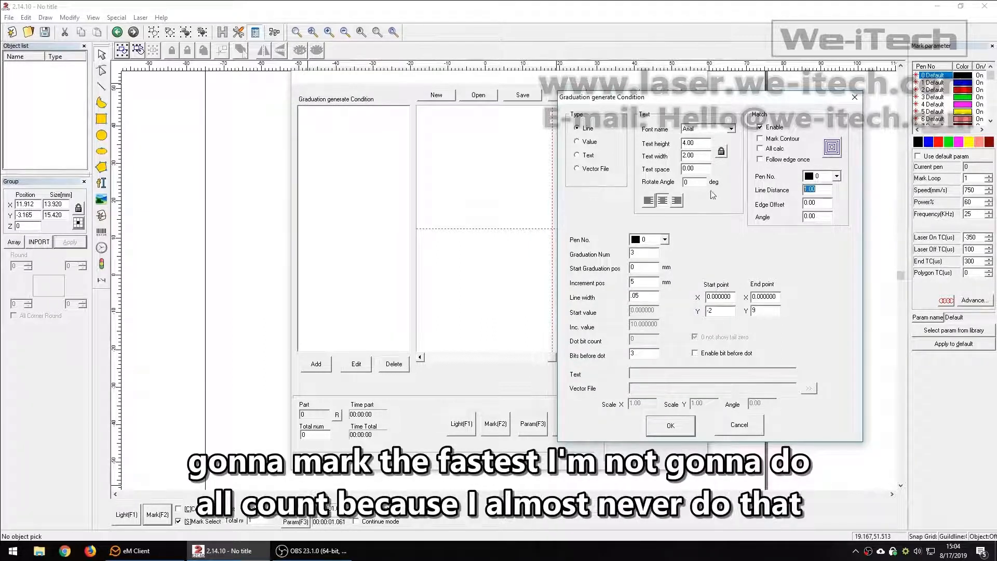
{"action": "type", "text": ".0"}
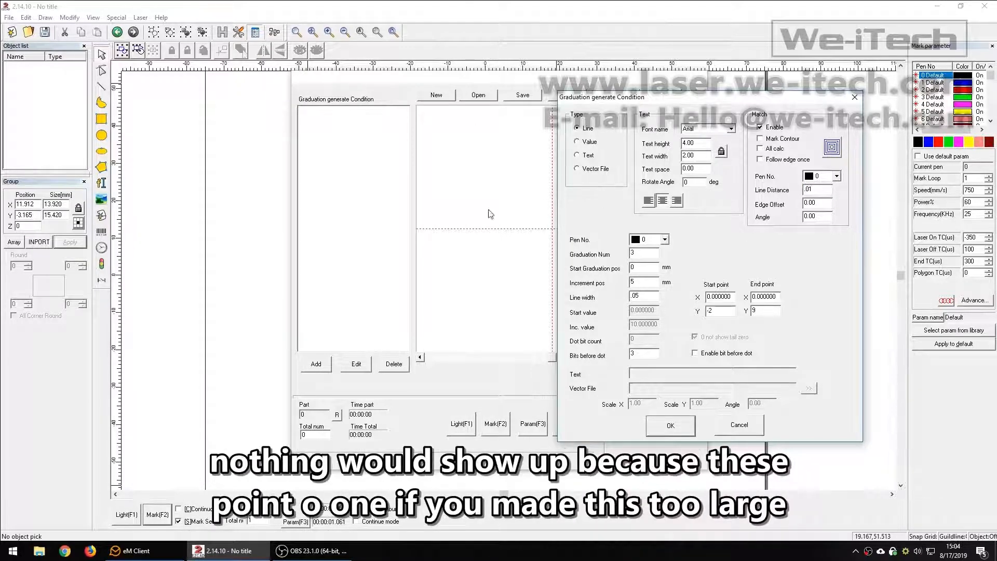
{"action": "left_click", "coordinate": [670, 426]}
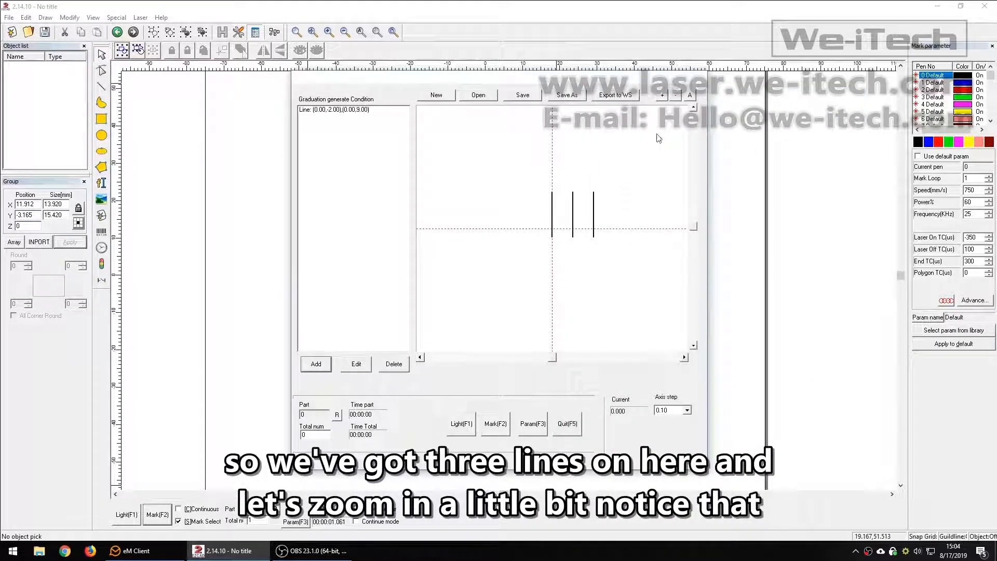
- Add a second line-type graduation condition with 3 graduations starting at 1 mm, keeping the ruler preview uncovered
{"action": "left_click", "coordinate": [689, 95]}
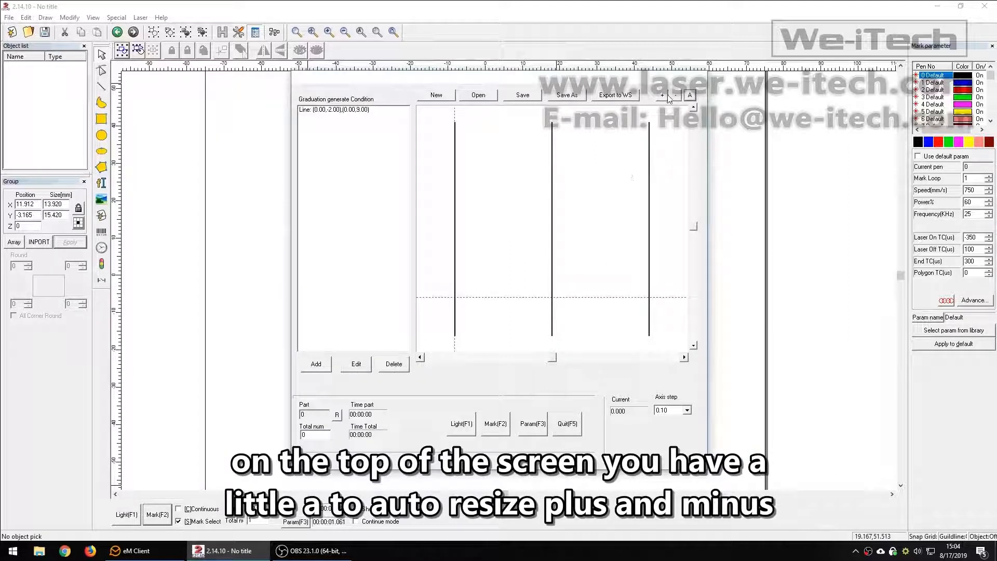
{"action": "scroll", "coordinate": [603, 215], "scroll_direction": "down", "scroll_amount": 1}
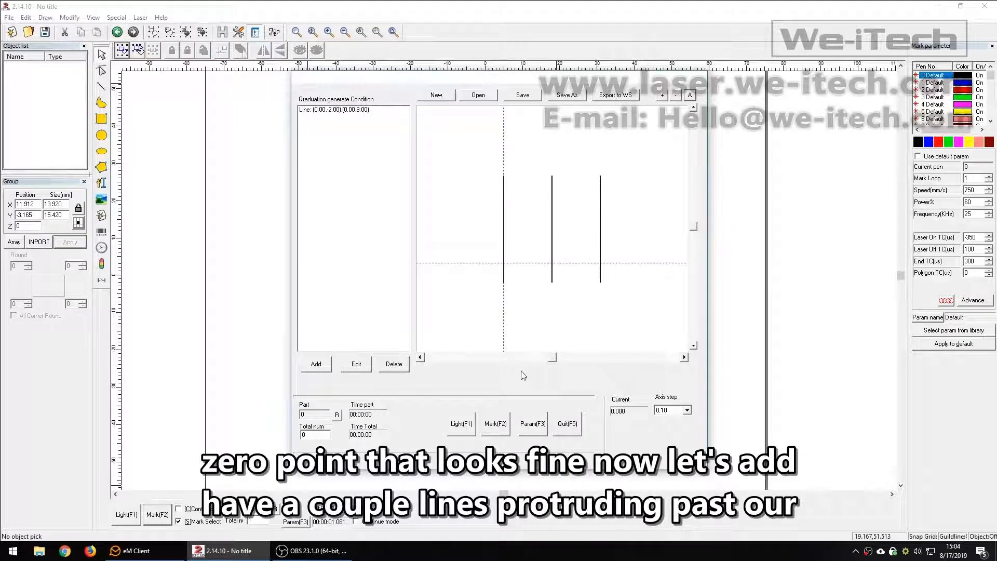
{"action": "left_click", "coordinate": [318, 364]}
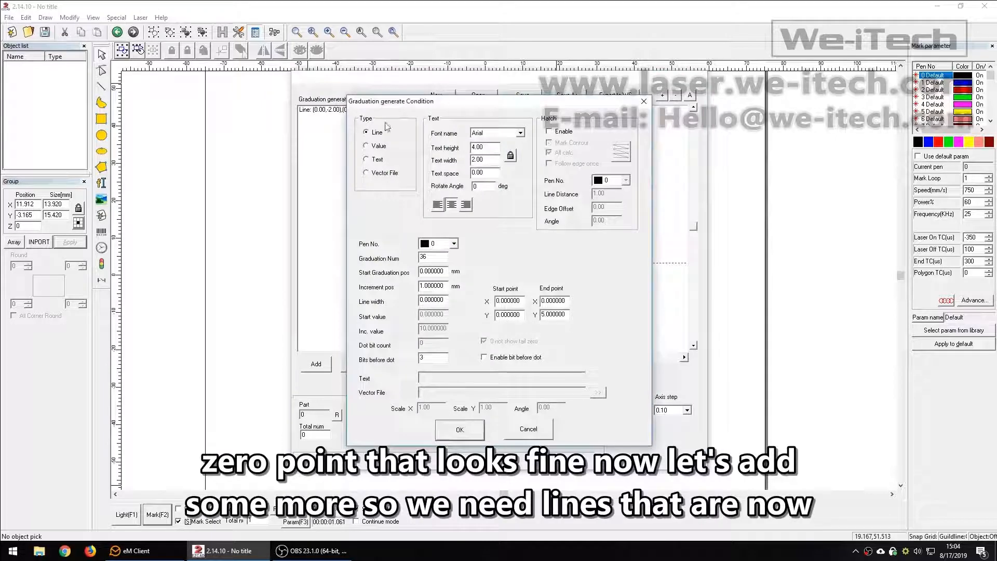
{"action": "left_click_drag", "start_coordinate": [377, 104], "coordinate": [676, 138]}
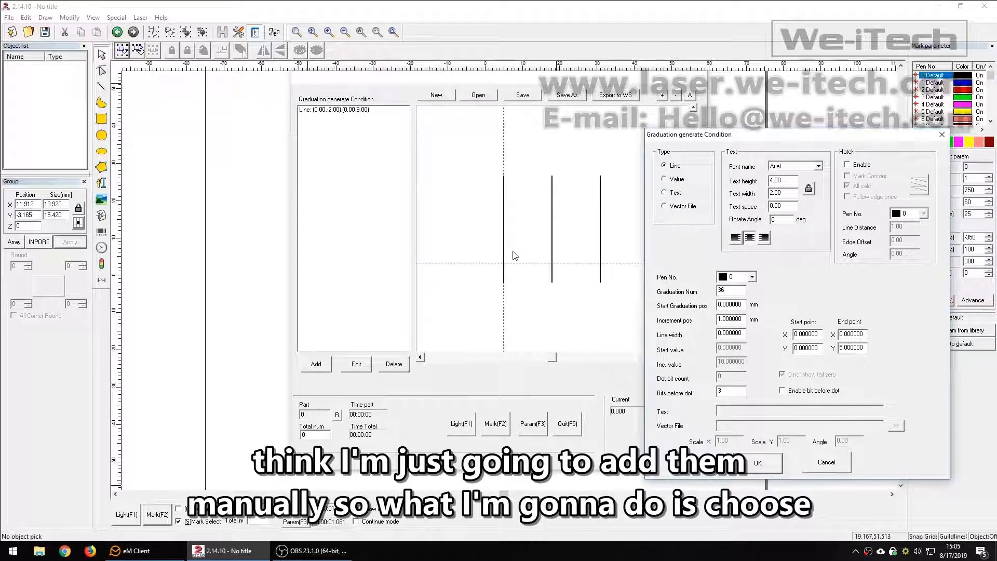
{"action": "double_click", "coordinate": [729, 290]}
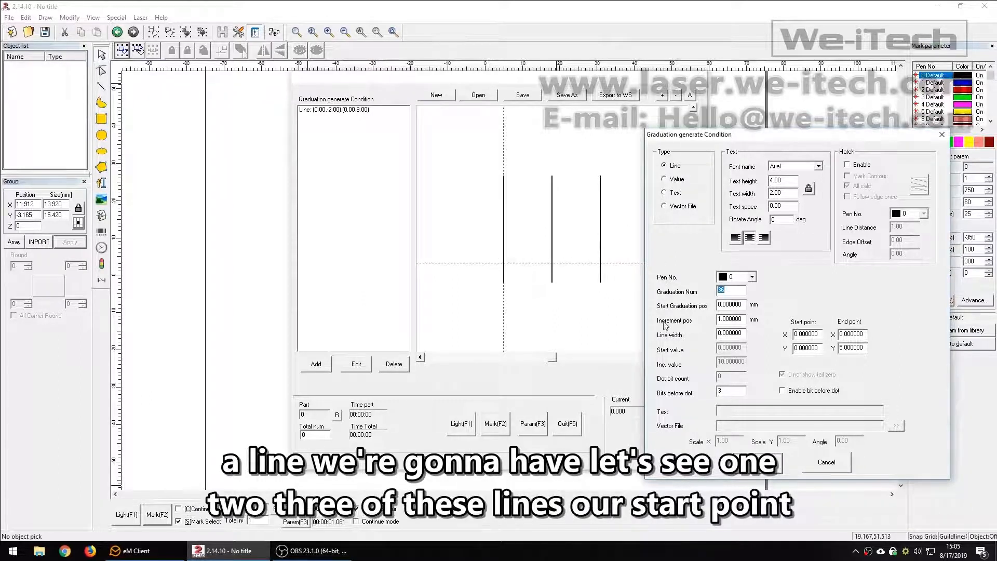
{"action": "type", "text": "3"}
{"action": "key", "text": "Tab"}
{"action": "type", "text": "1"}
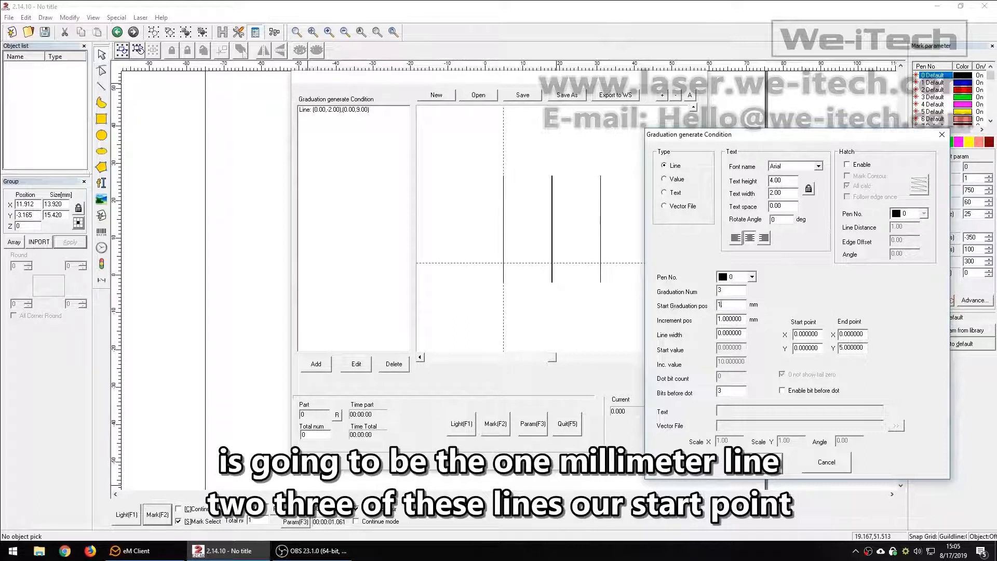
- Set the second condition's increment to 5 mm, line width to 0.05 and end point Y to 9
{"action": "key", "text": "Tab"}
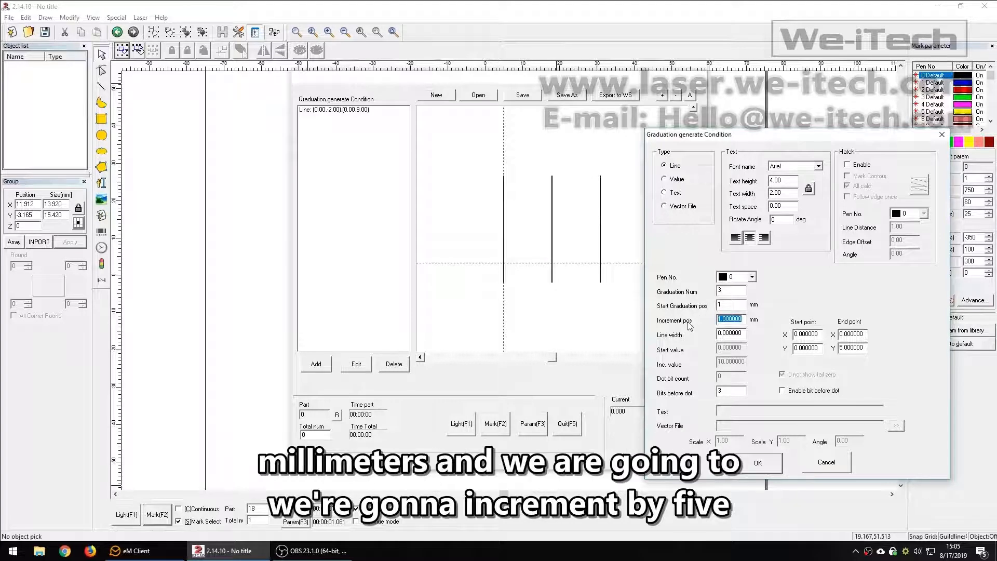
{"action": "type", "text": "5"}
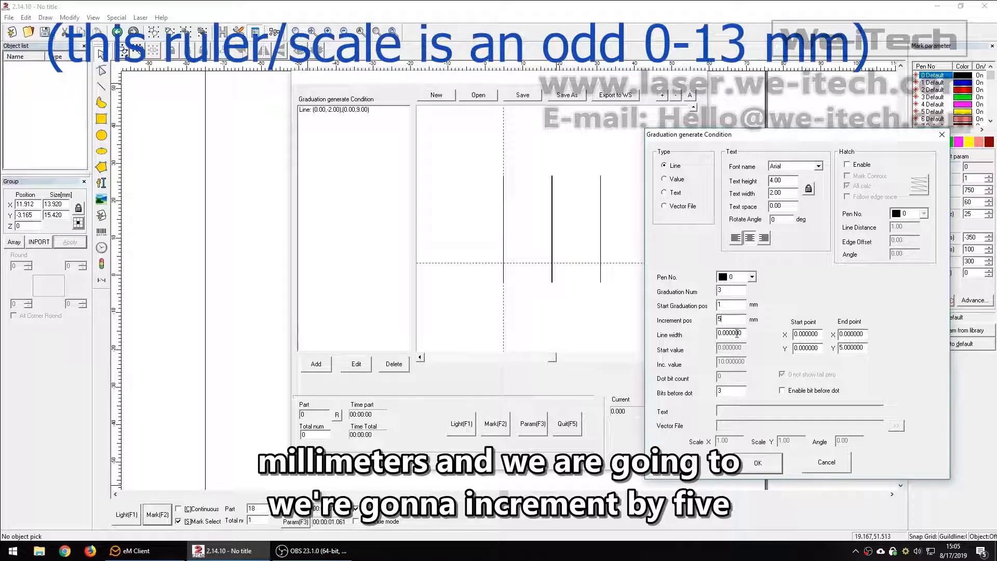
{"action": "double_click", "coordinate": [720, 318]}
{"action": "key", "text": "Tab"}
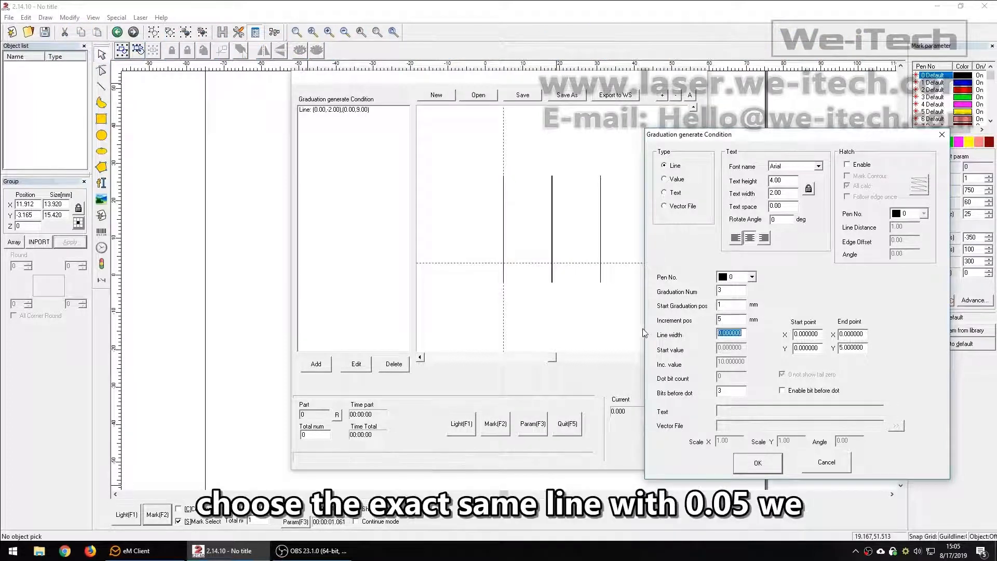
{"action": "type", "text": ".05"}
{"action": "double_click", "coordinate": [863, 349]}
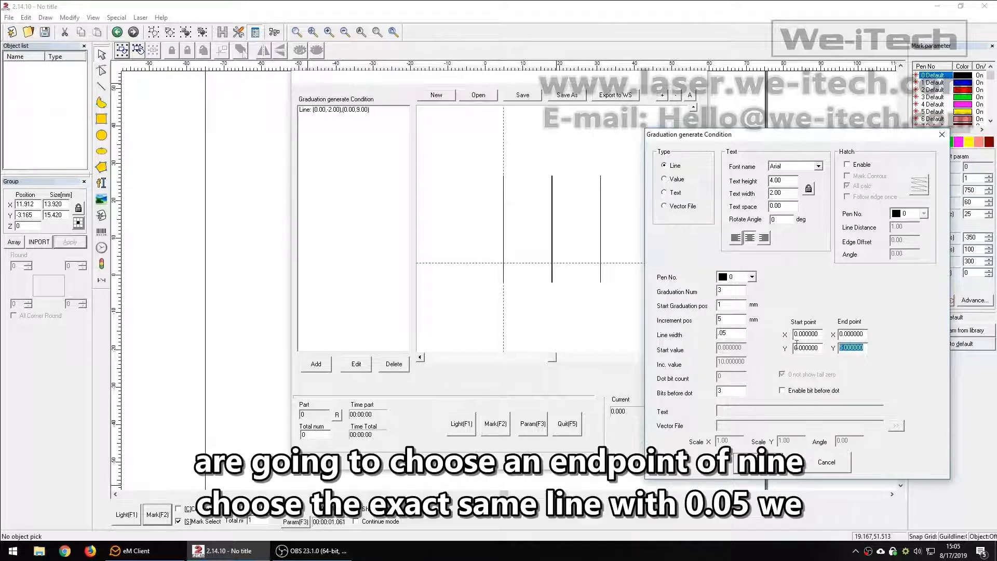
{"action": "type", "text": "9"}
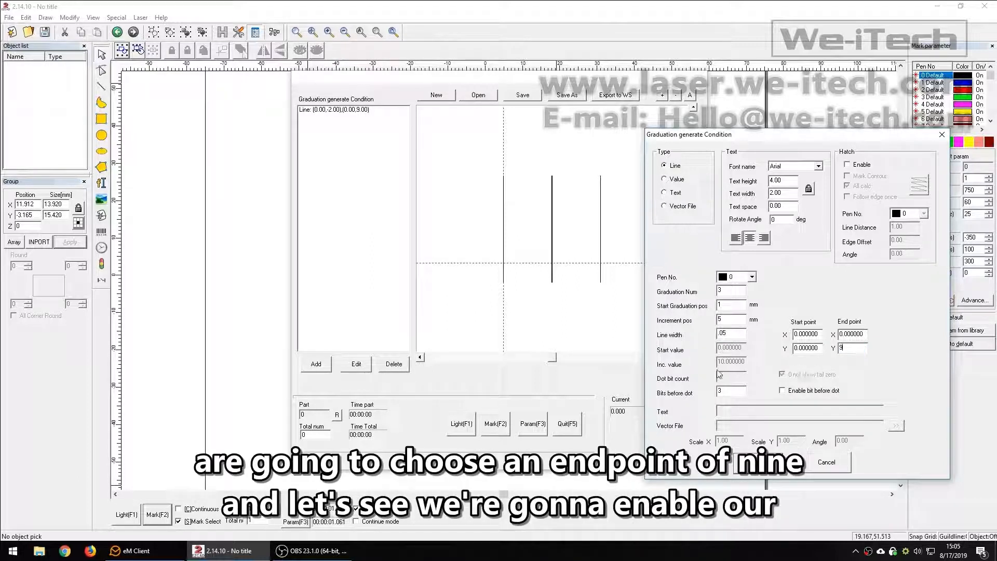
- Enable hatching for the second condition with the concentric pattern, All calc off and line distance 0.01, and apply it
{"action": "left_click", "coordinate": [859, 164]}
{"action": "left_click", "coordinate": [860, 185]}
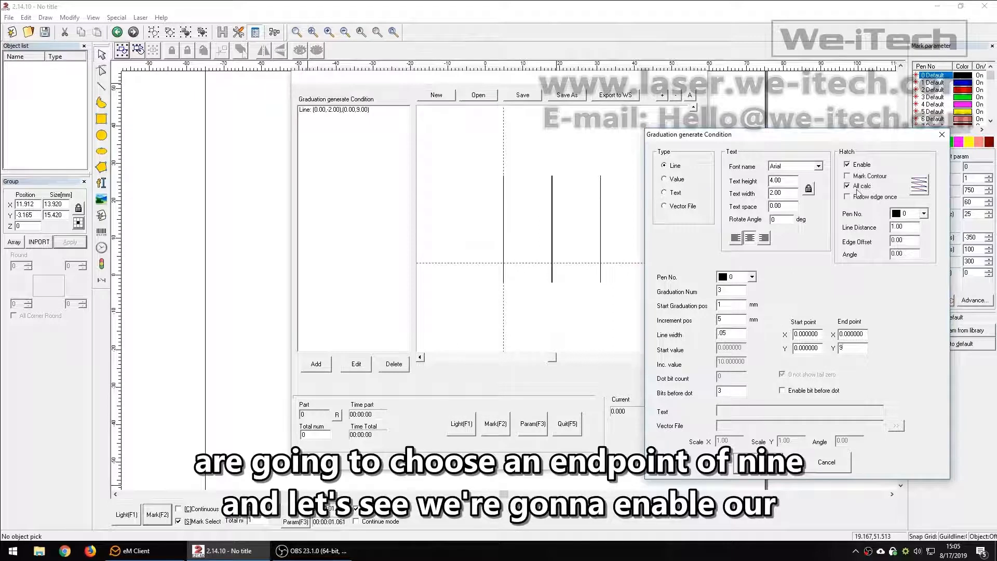
{"action": "left_click", "coordinate": [917, 192]}
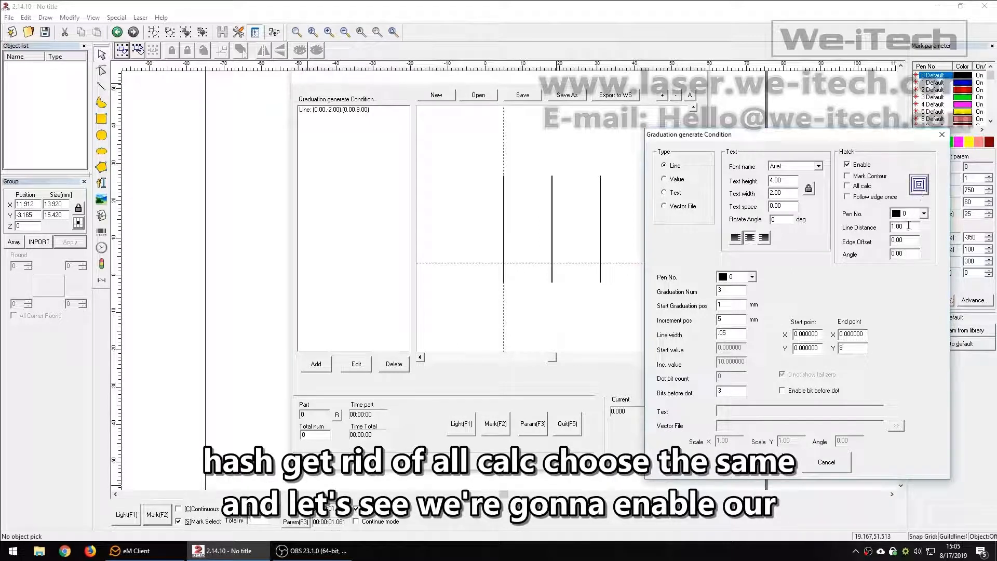
{"action": "left_click_drag", "start_coordinate": [908, 227], "coordinate": [847, 232]}
{"action": "type", "text": ".0"}
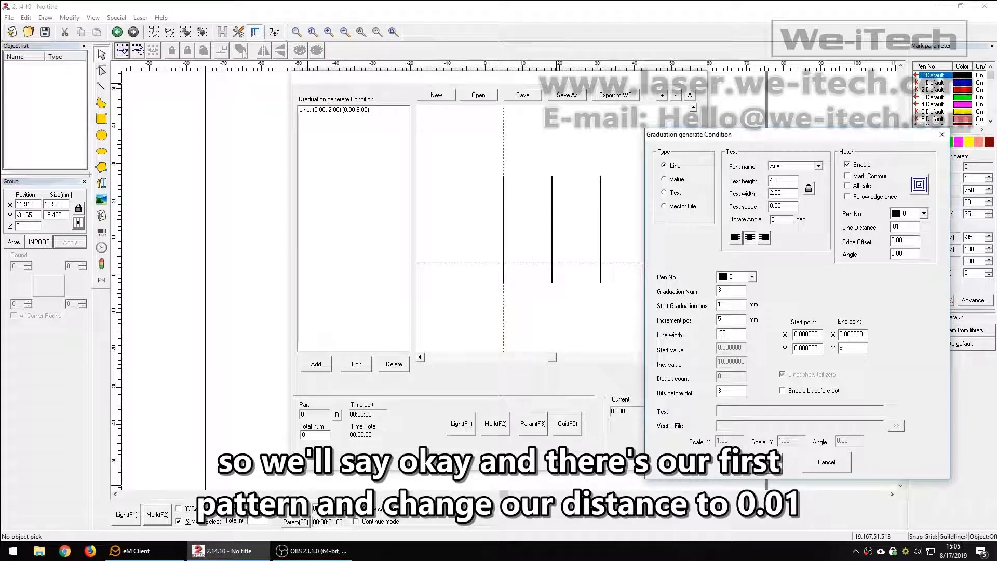
{"action": "key", "text": "Return"}
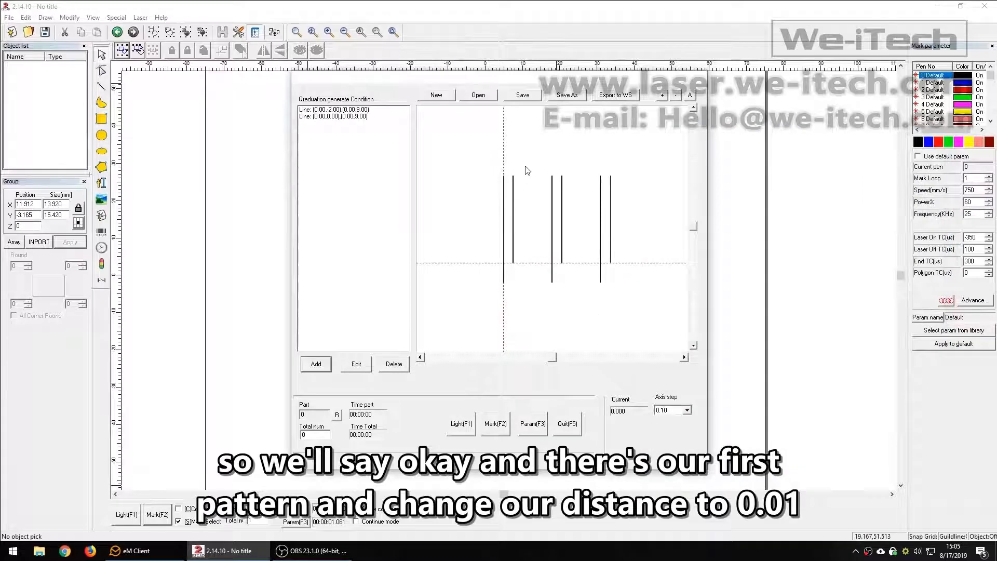
- Add a third line-type graduation condition with 3 graduations starting at 2 mm, keeping the ruler preview uncovered
{"action": "left_click", "coordinate": [316, 365]}
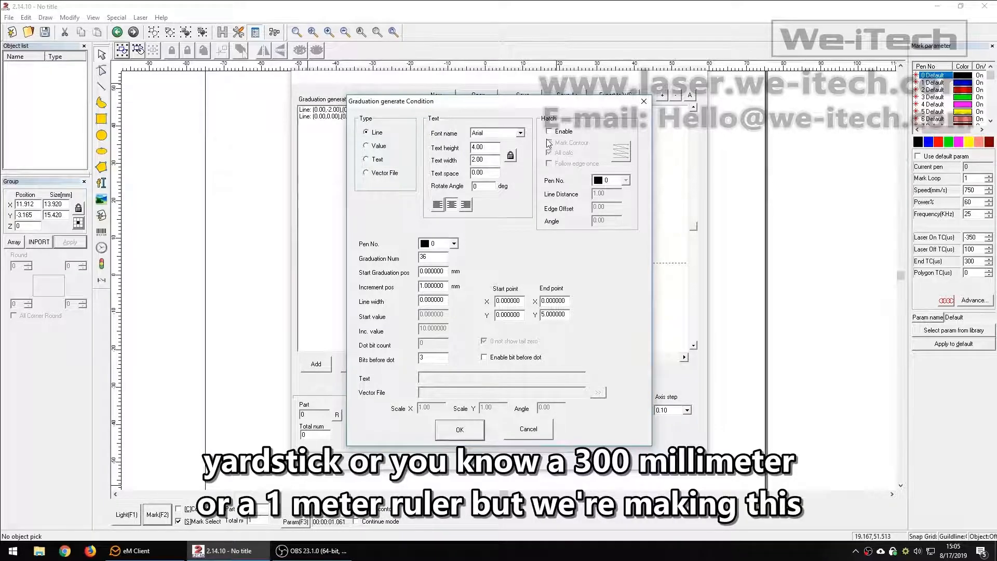
{"action": "left_click_drag", "start_coordinate": [525, 103], "coordinate": [840, 98]}
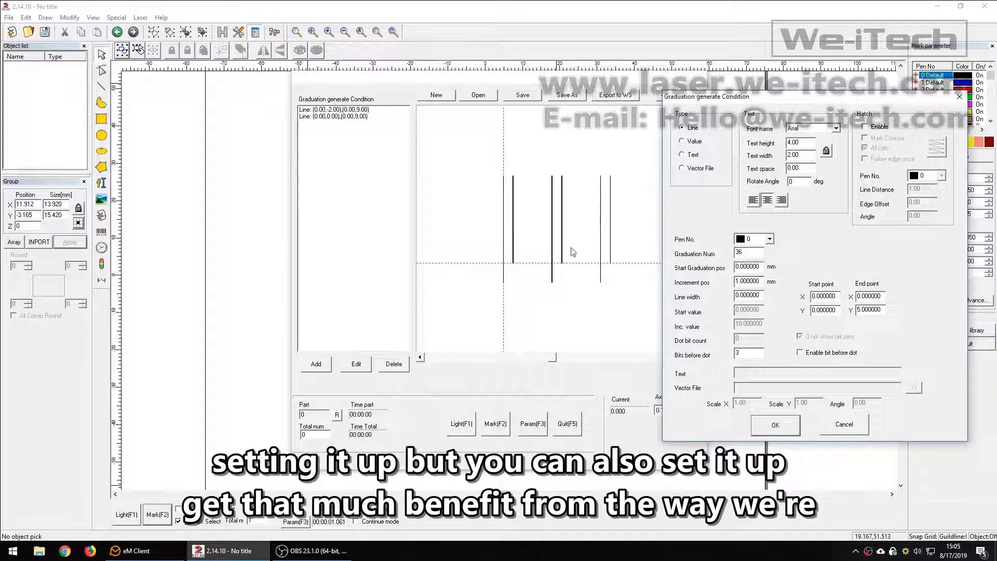
{"action": "left_click_drag", "start_coordinate": [771, 101], "coordinate": [745, 104]}
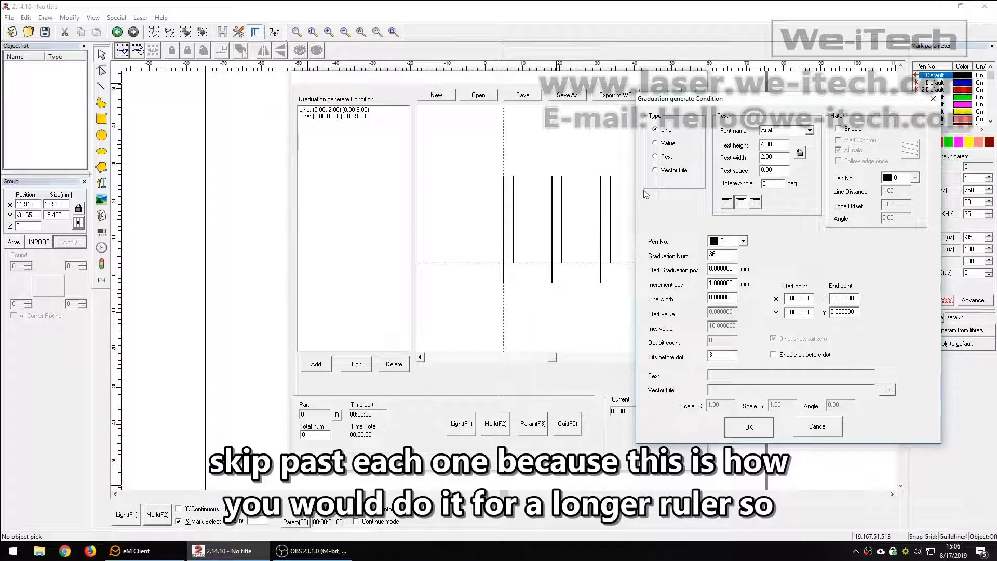
{"action": "double_click", "coordinate": [715, 255]}
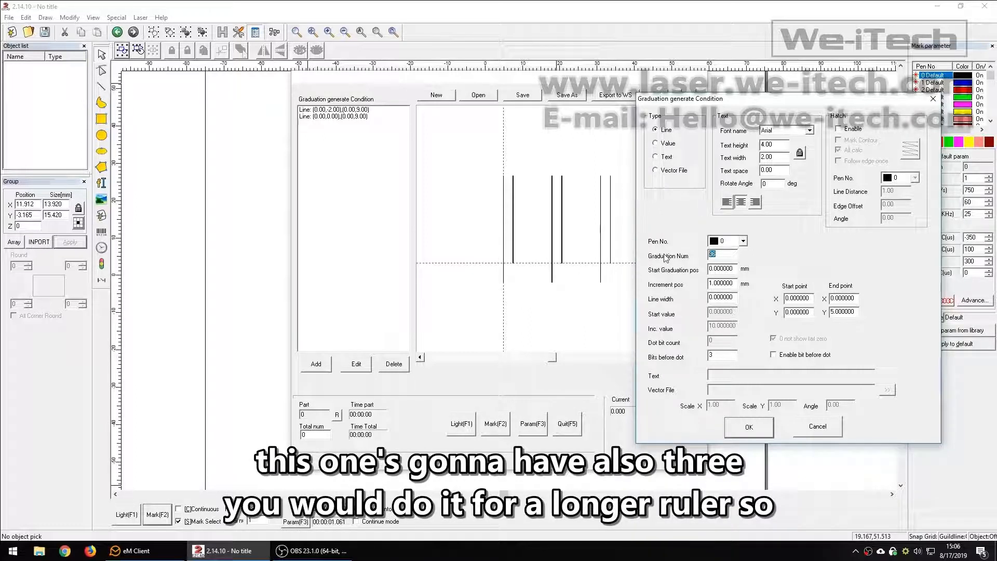
{"action": "type", "text": "3"}
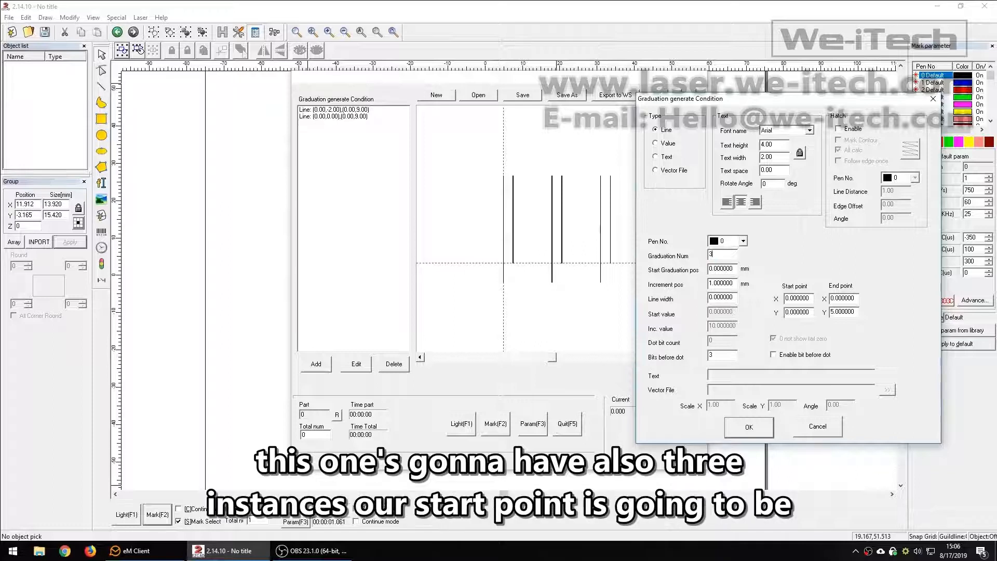
{"action": "double_click", "coordinate": [717, 268]}
{"action": "type", "text": "2"}
- Set the third condition's increment to 5 mm, line width to 0.05 and end point Y to 9
{"action": "double_click", "coordinate": [724, 284]}
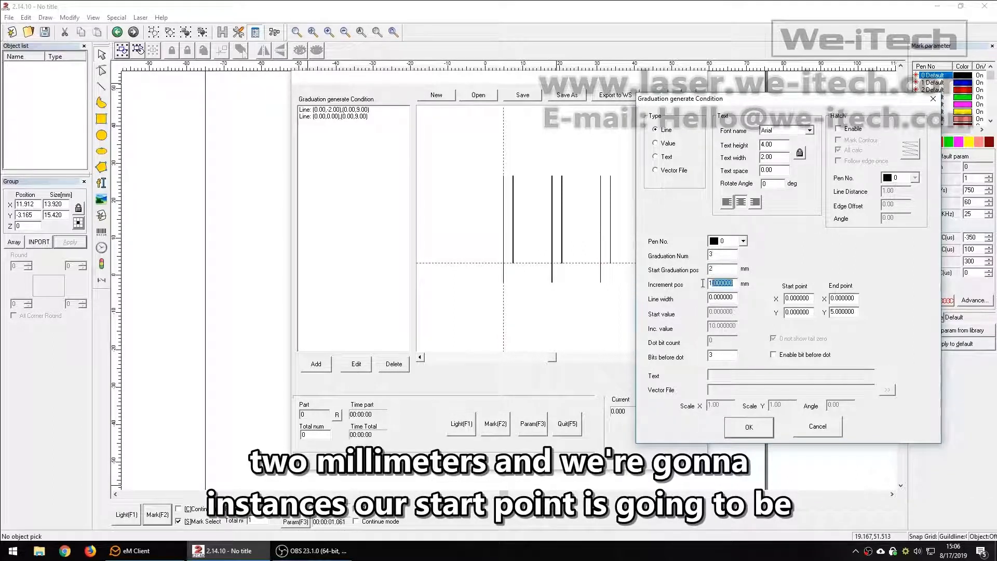
{"action": "type", "text": "5"}
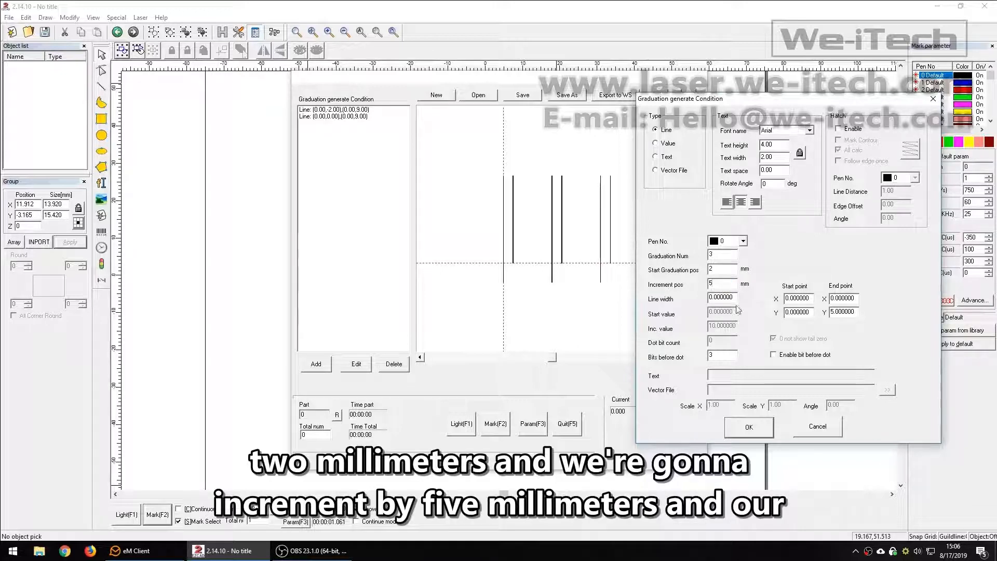
{"action": "key", "text": "Tab"}
{"action": "type", "text": ".05"}
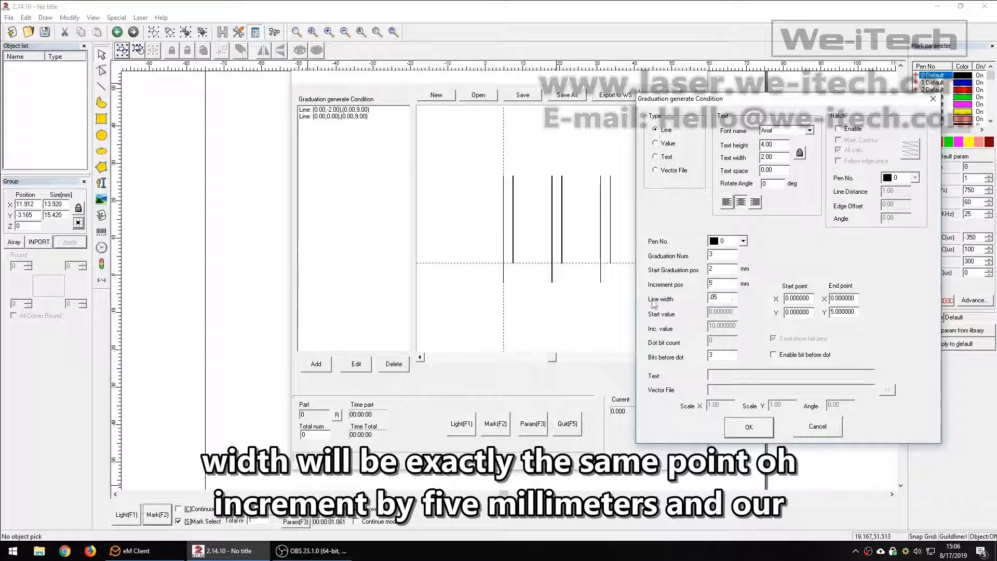
{"action": "double_click", "coordinate": [851, 312]}
{"action": "type", "text": "9"}
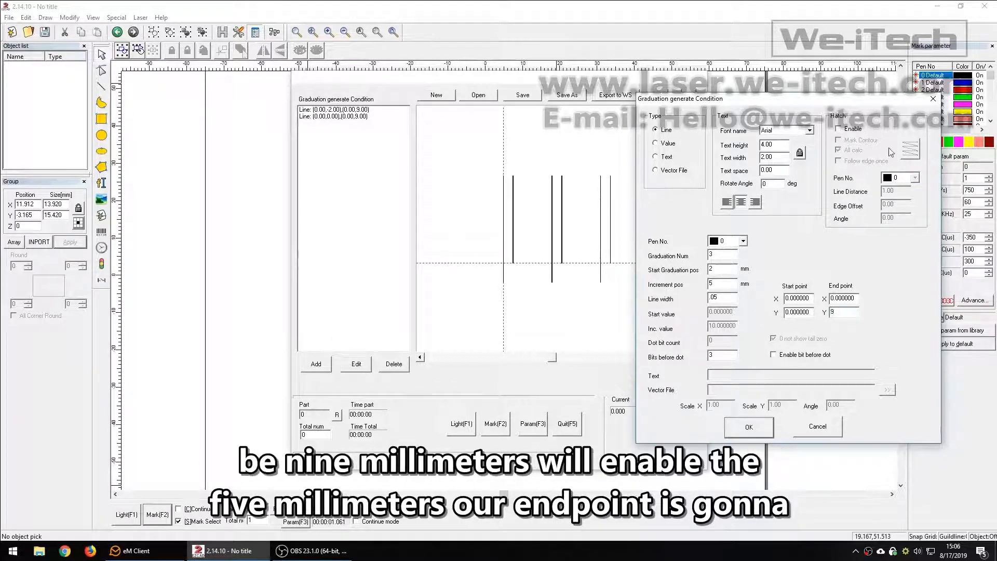
- Enable hatching for the third condition with All calc off and line distance 0.01, and apply the condition
{"action": "left_click", "coordinate": [851, 128]}
{"action": "left_click", "coordinate": [851, 151]}
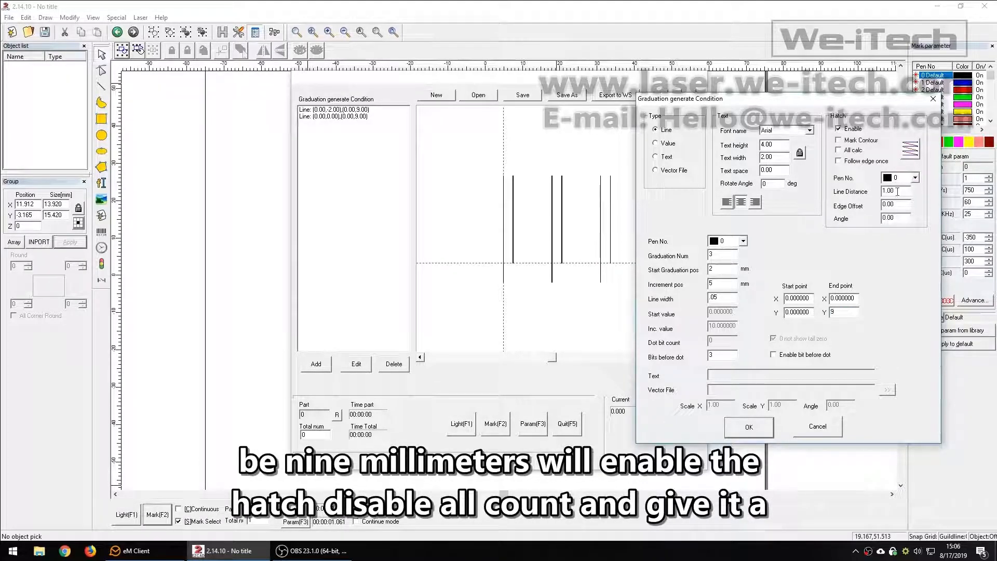
{"action": "double_click", "coordinate": [890, 191]}
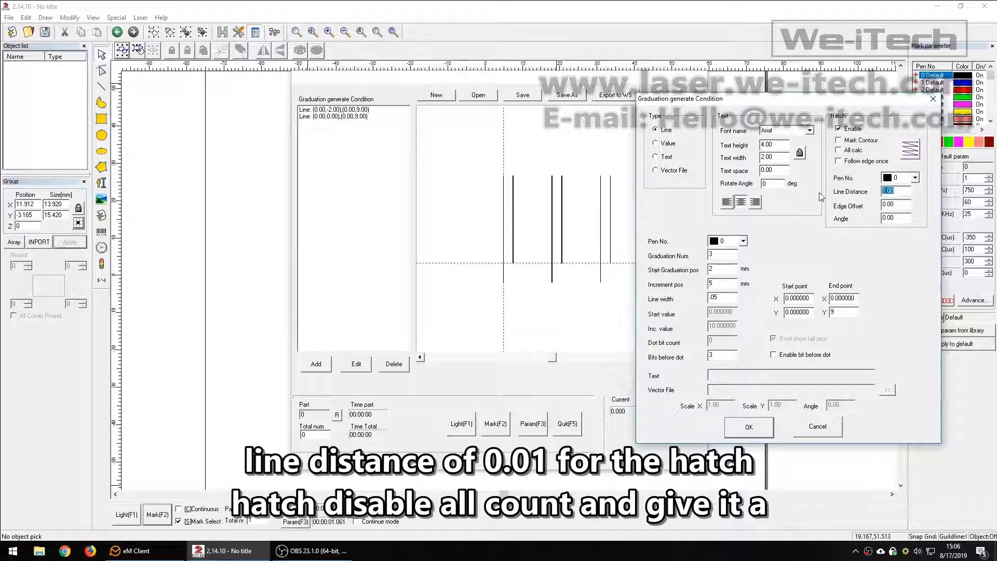
{"action": "type", "text": ".01"}
{"action": "left_click", "coordinate": [757, 430]}
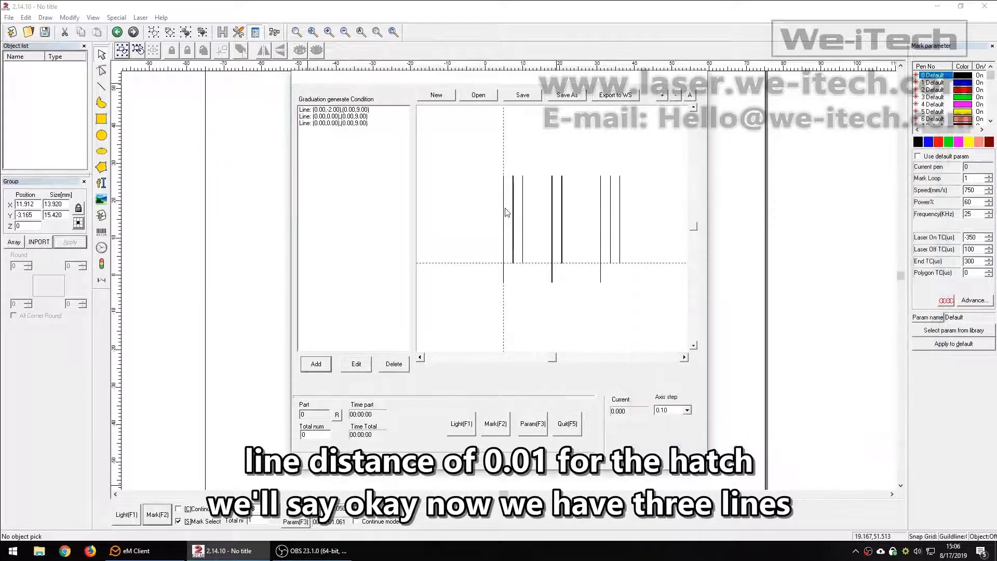
- Add a fourth line-type graduation condition with 3 graduations starting at 3 mm
{"action": "left_click", "coordinate": [321, 368]}
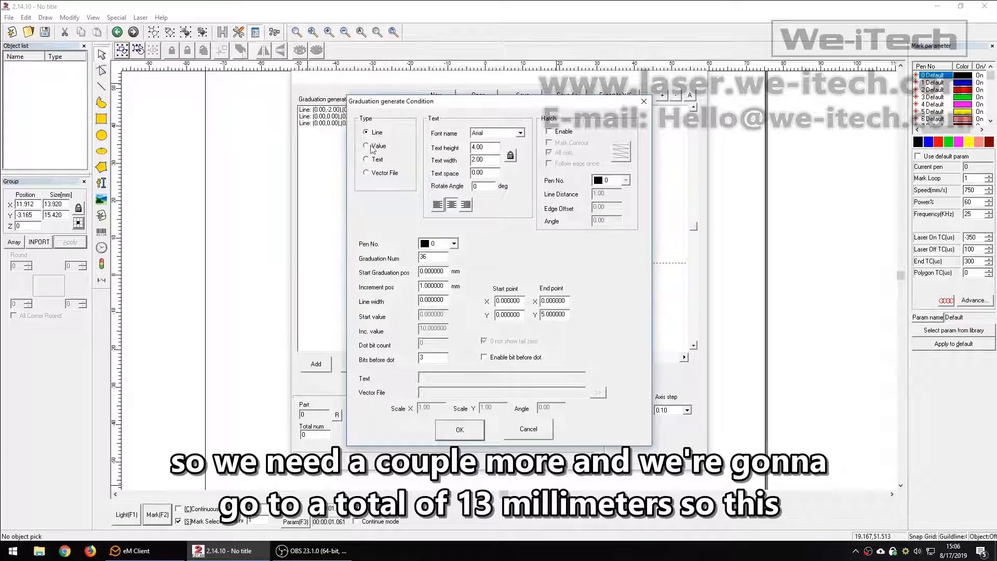
{"action": "left_click_drag", "start_coordinate": [432, 256], "coordinate": [385, 261]}
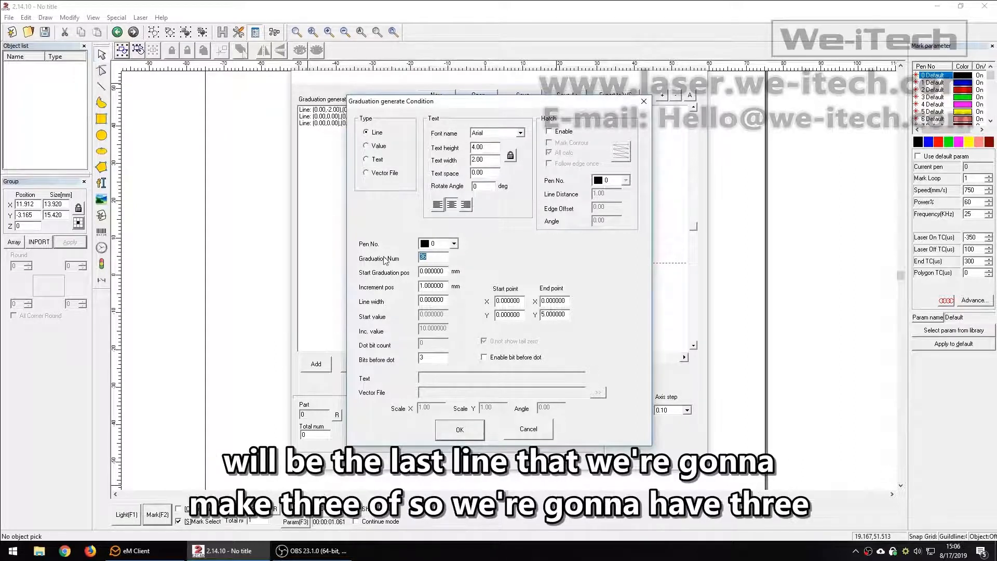
{"action": "type", "text": "3"}
{"action": "key", "text": "Tab"}
{"action": "type", "text": "3"}
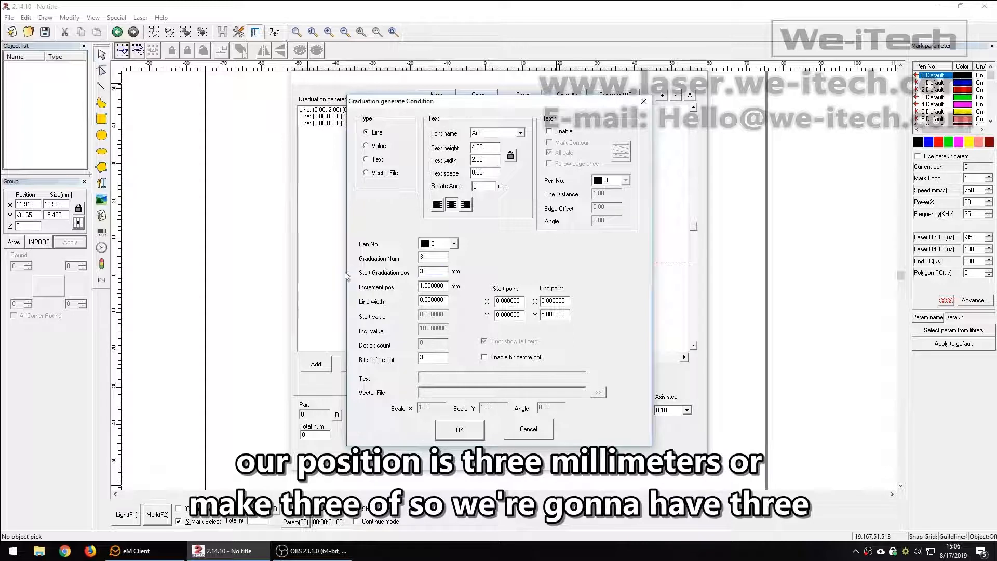
- Set the fourth condition's increment to 5 mm and its line width to 0.05
{"action": "key", "text": "Tab"}
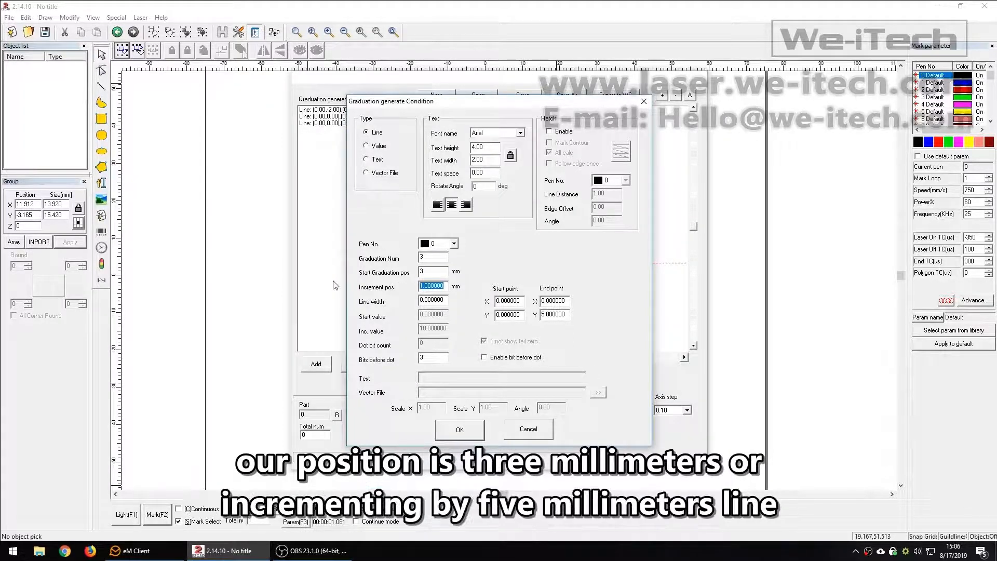
{"action": "key", "text": "BackSpace"}
{"action": "left_click_drag", "start_coordinate": [445, 299], "coordinate": [366, 297]}
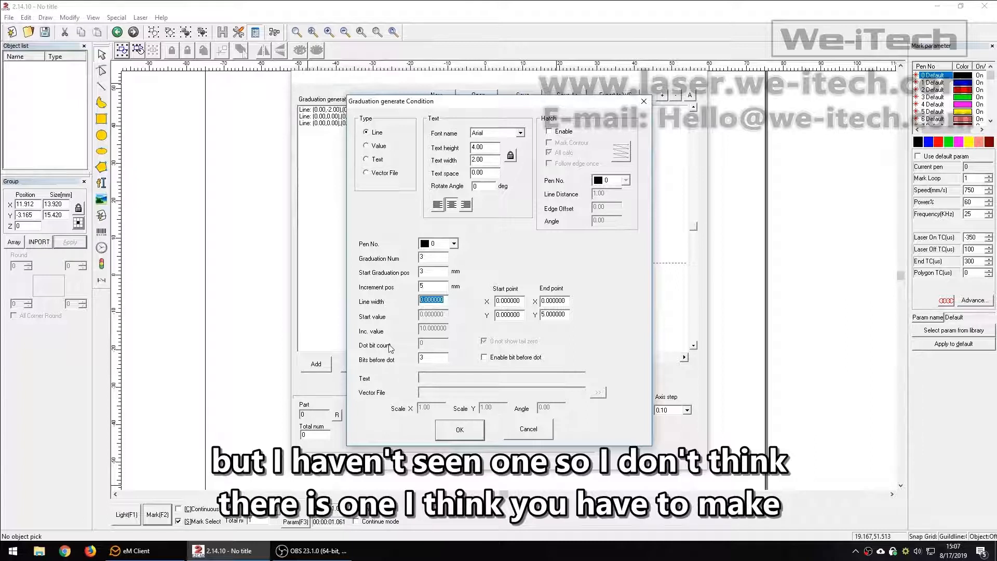
{"action": "type", "text": ".05"}
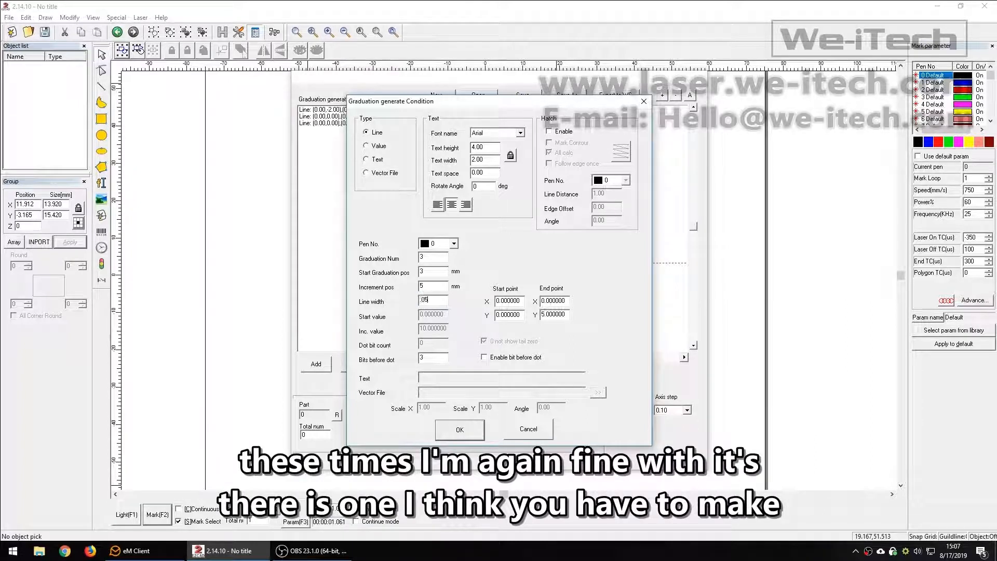
- Enable hatching for the fourth condition with the concentric pattern, All calc off and line distance 0.01
{"action": "left_click", "coordinate": [565, 134]}
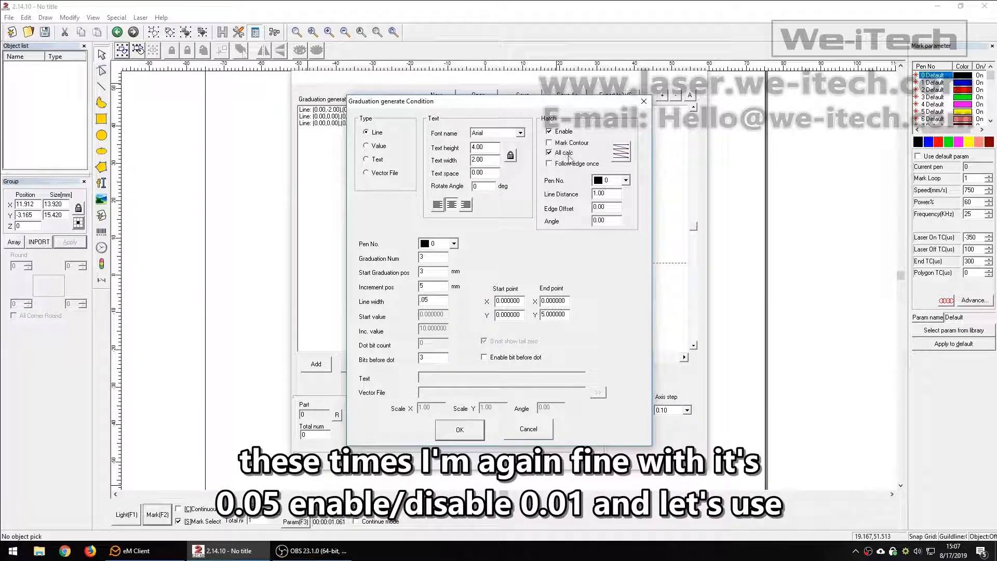
{"action": "left_click", "coordinate": [569, 154]}
{"action": "double_click", "coordinate": [605, 193]}
{"action": "key", "text": "BackSpace"}
{"action": "type", "text": ".01"}
{"action": "left_click", "coordinate": [627, 157]}
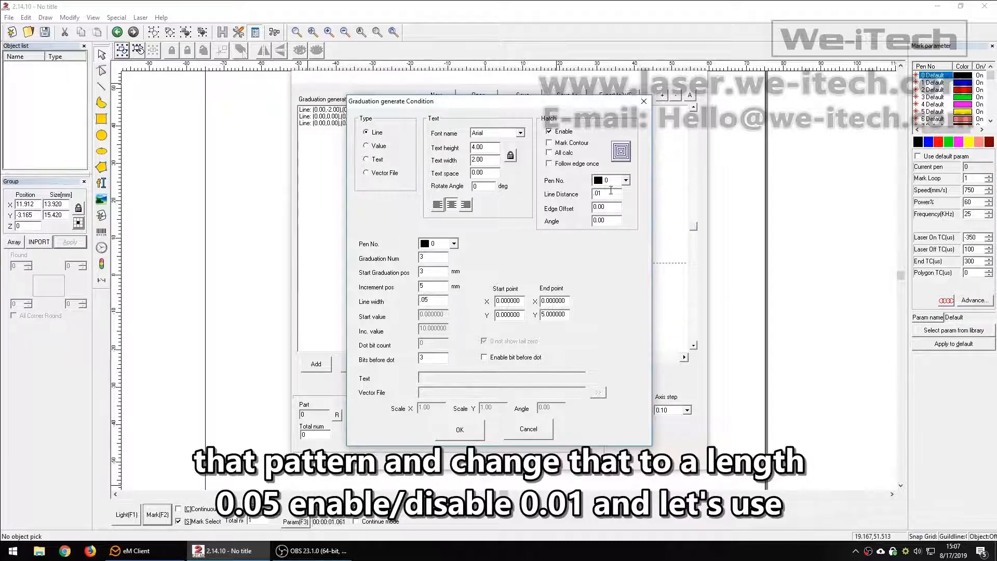
- Set the fourth condition's end point Y to 9 and apply the condition
{"action": "double_click", "coordinate": [563, 314]}
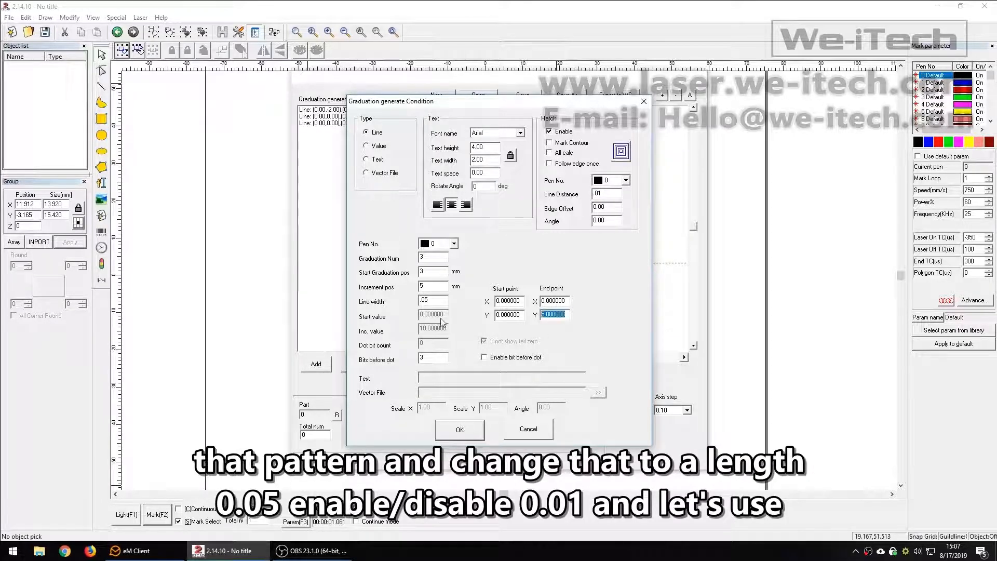
{"action": "type", "text": "9"}
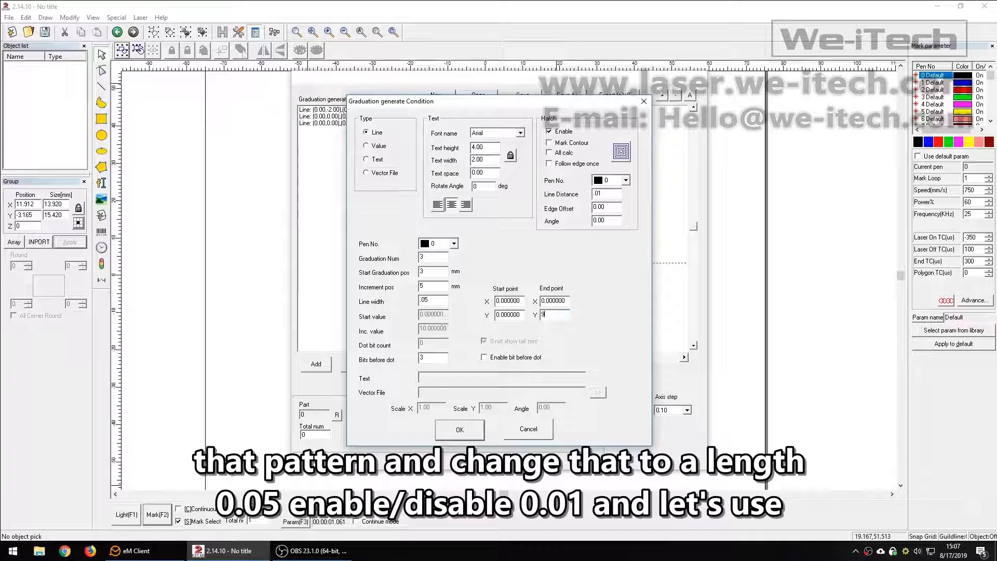
{"action": "left_click", "coordinate": [460, 430]}
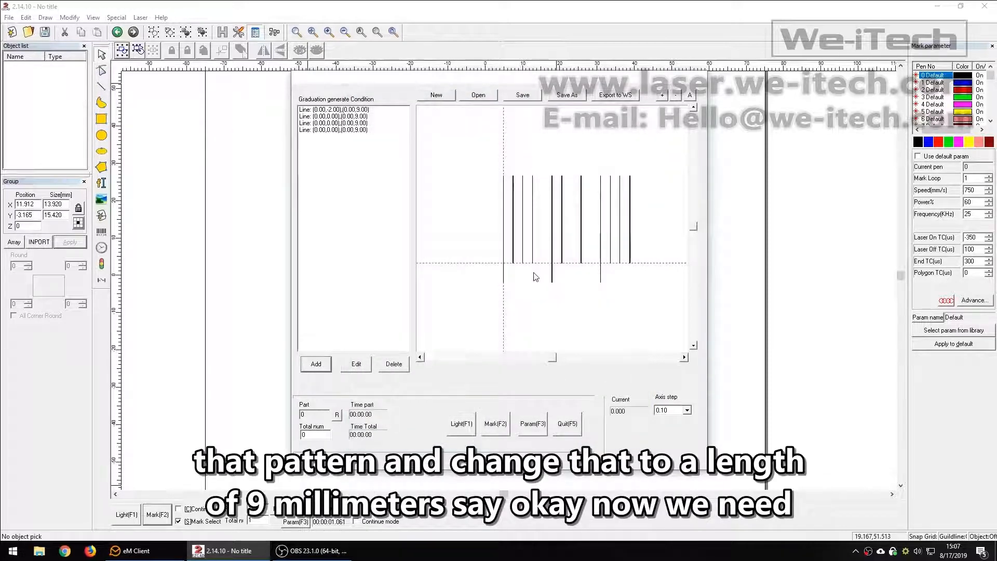
- Add a fifth line-type graduation condition with 2 graduations starting at 4 mm, and uncover the list of existing conditions
{"action": "left_click", "coordinate": [323, 365]}
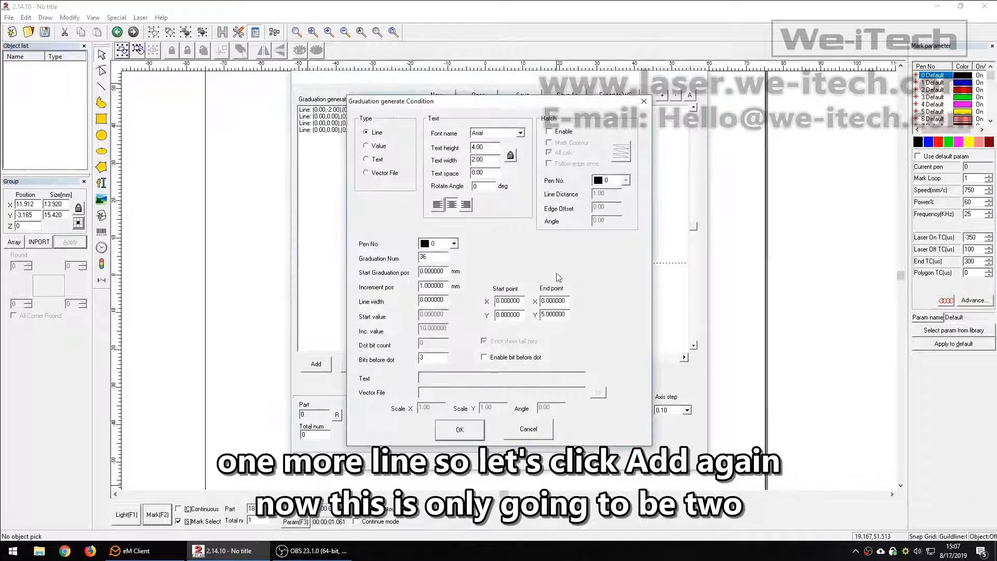
{"action": "type", "text": "2"}
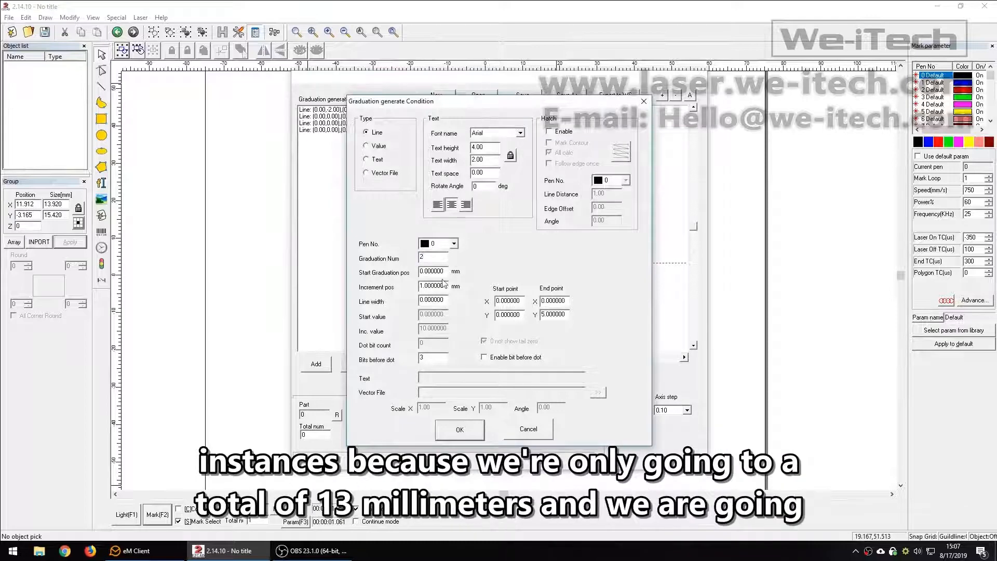
{"action": "left_click_drag", "start_coordinate": [434, 287], "coordinate": [380, 286]}
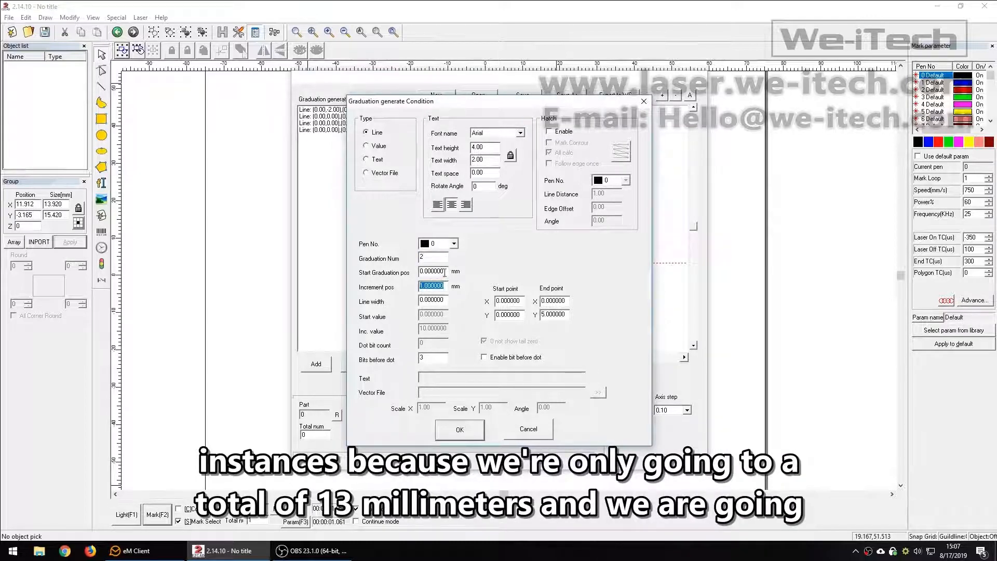
{"action": "left_click_drag", "start_coordinate": [443, 273], "coordinate": [364, 272]}
{"action": "type", "text": "4"}
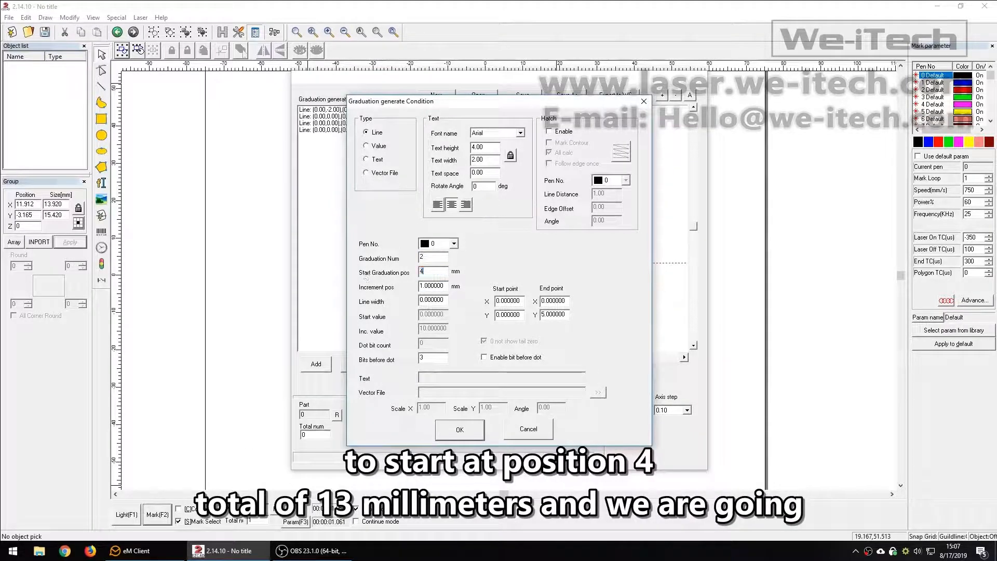
{"action": "left_click_drag", "start_coordinate": [448, 104], "coordinate": [673, 155]}
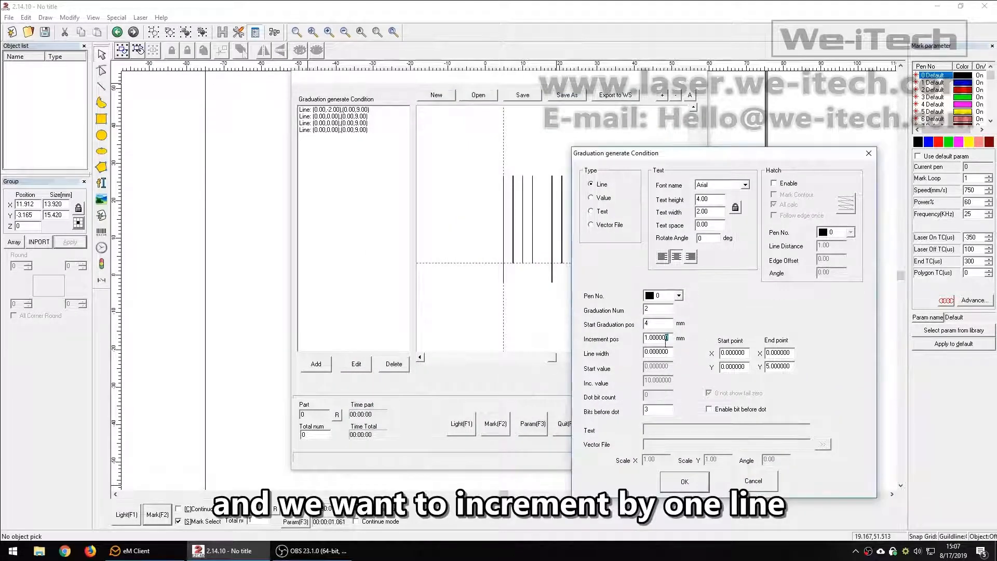
- Set the fifth condition's line width to 0.05 and its increment to 5 mm
{"action": "key", "text": "Tab"}
{"action": "type", "text": ".05"}
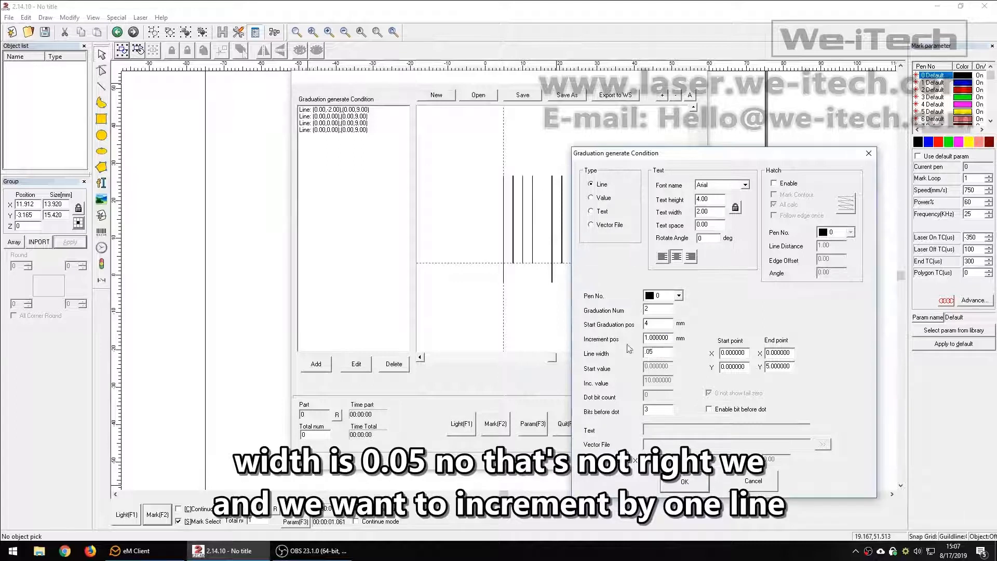
{"action": "left_click_drag", "start_coordinate": [669, 338], "coordinate": [593, 339]}
{"action": "type", "text": "5"}
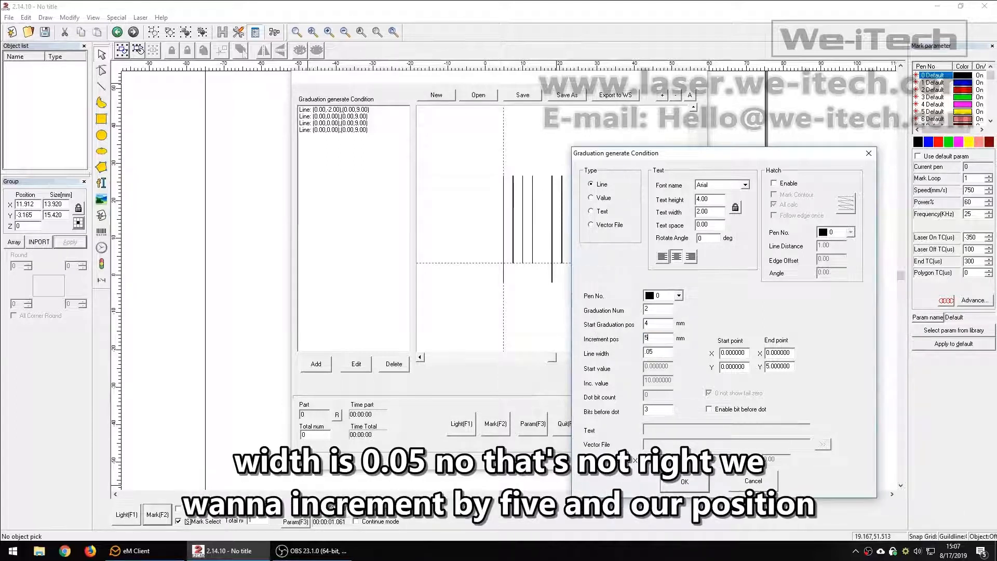
{"action": "left_click", "coordinate": [664, 351]}
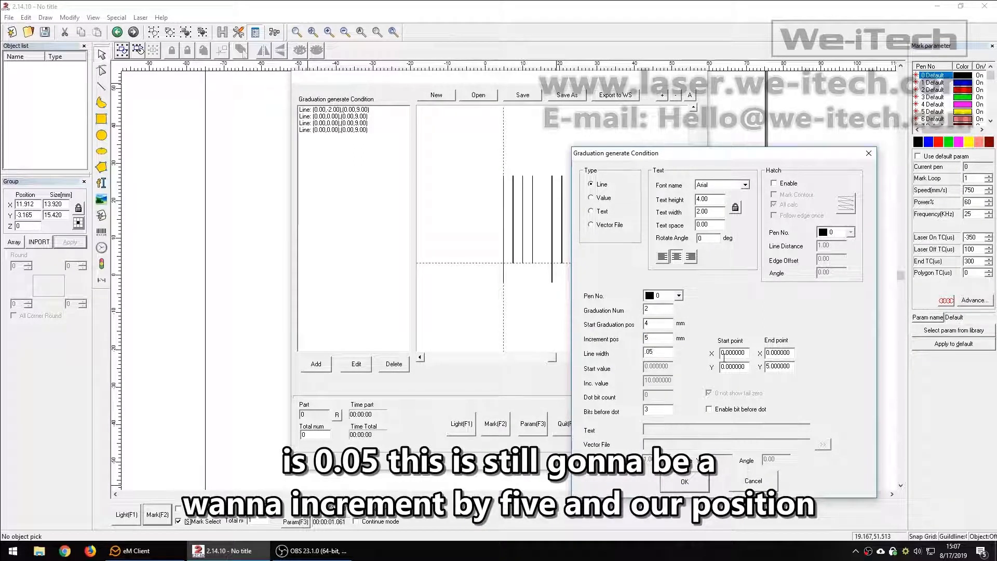
- Give the fifth condition an end point Y of 9 and concentric hatching with All calc off and line distance 0.01, and apply it
{"action": "left_click_drag", "start_coordinate": [795, 366], "coordinate": [738, 362]}
{"action": "type", "text": "9"}
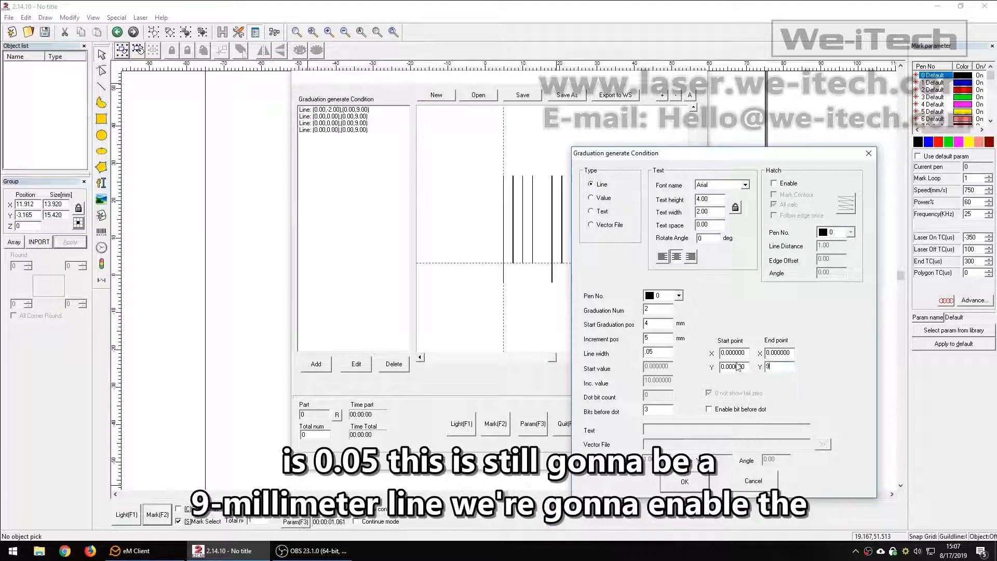
{"action": "left_click", "coordinate": [782, 185]}
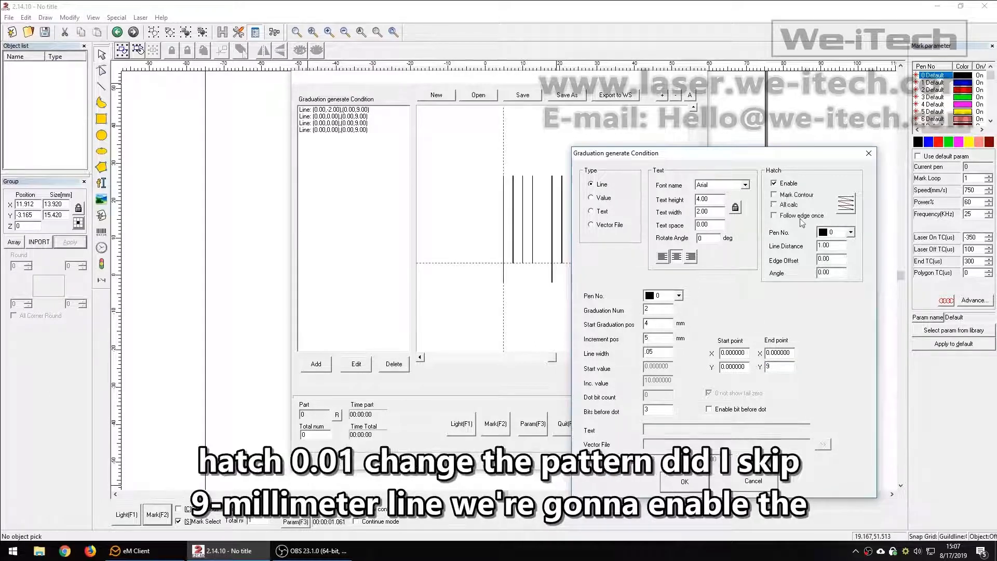
{"action": "double_click", "coordinate": [831, 245]}
{"action": "type", "text": ".05"}
{"action": "key", "text": "BackSpace"}
{"action": "type", "text": "1"}
{"action": "left_click", "coordinate": [844, 205]}
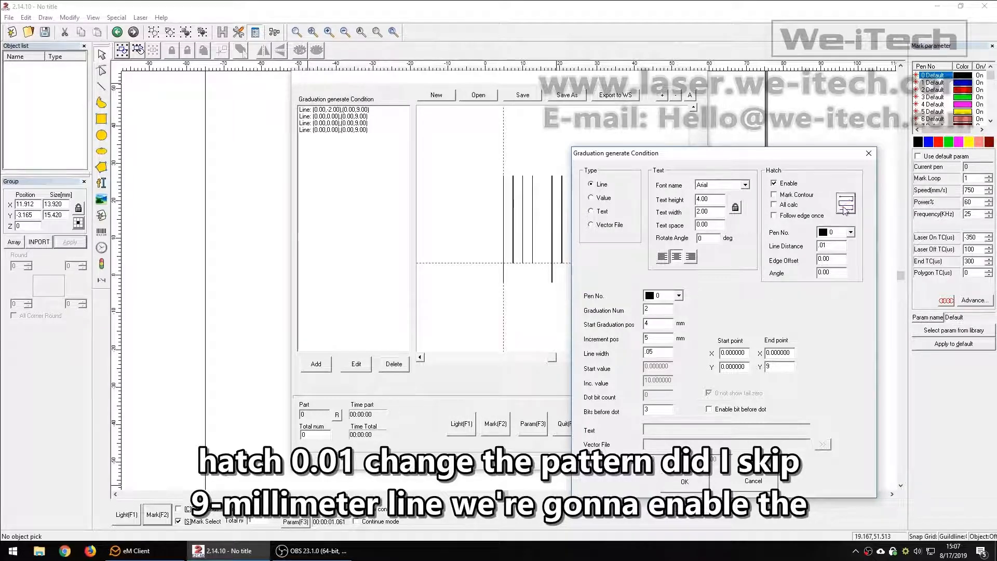
{"action": "left_click", "coordinate": [845, 207]}
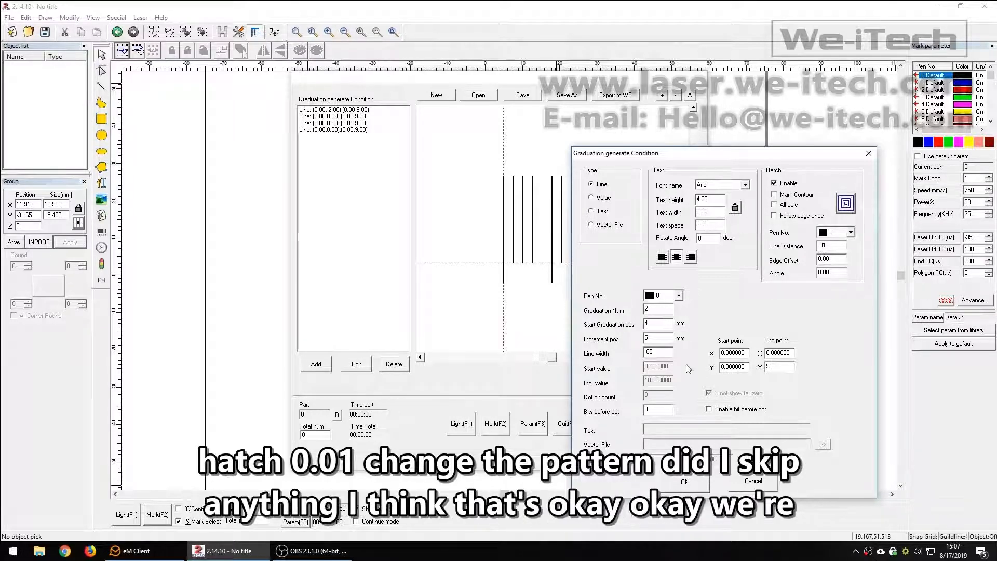
{"action": "left_click", "coordinate": [686, 480]}
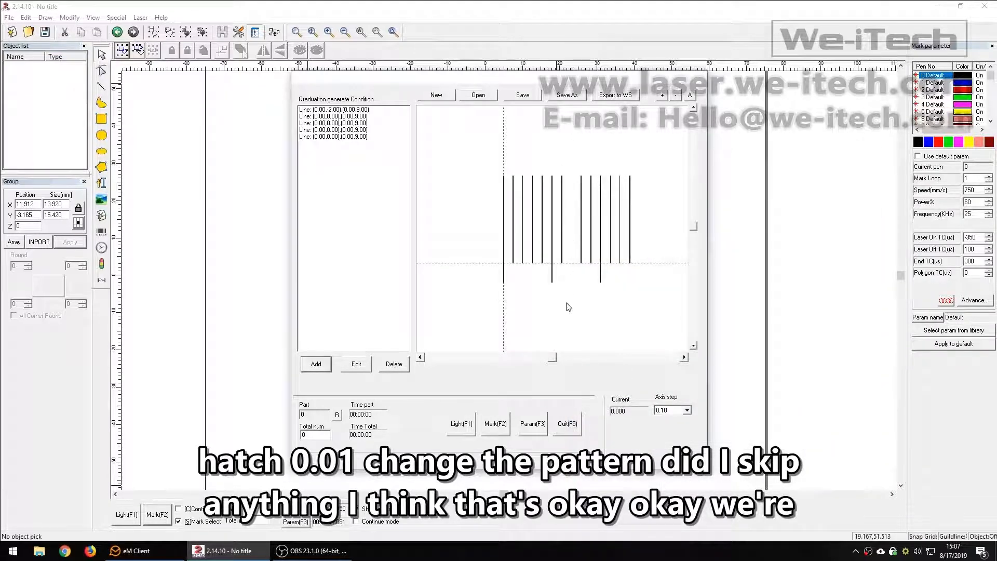
- Examine the graduation preview at different zoom levels for missing lines
{"action": "scroll", "coordinate": [581, 237], "scroll_direction": "down", "scroll_amount": 1}
{"action": "scroll", "coordinate": [582, 239], "scroll_direction": "up", "scroll_amount": 2}
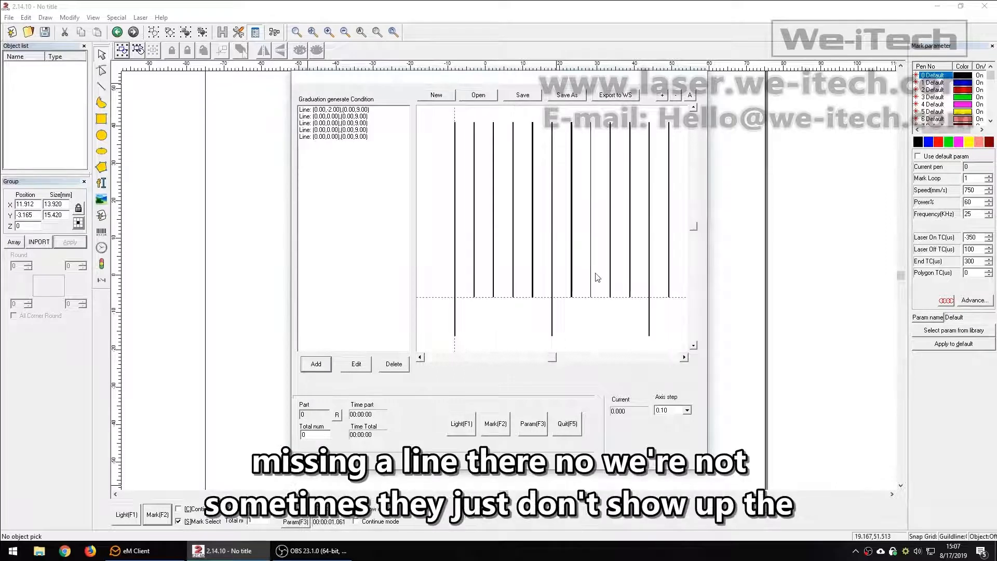
{"action": "scroll", "coordinate": [598, 278], "scroll_direction": "down", "scroll_amount": 1}
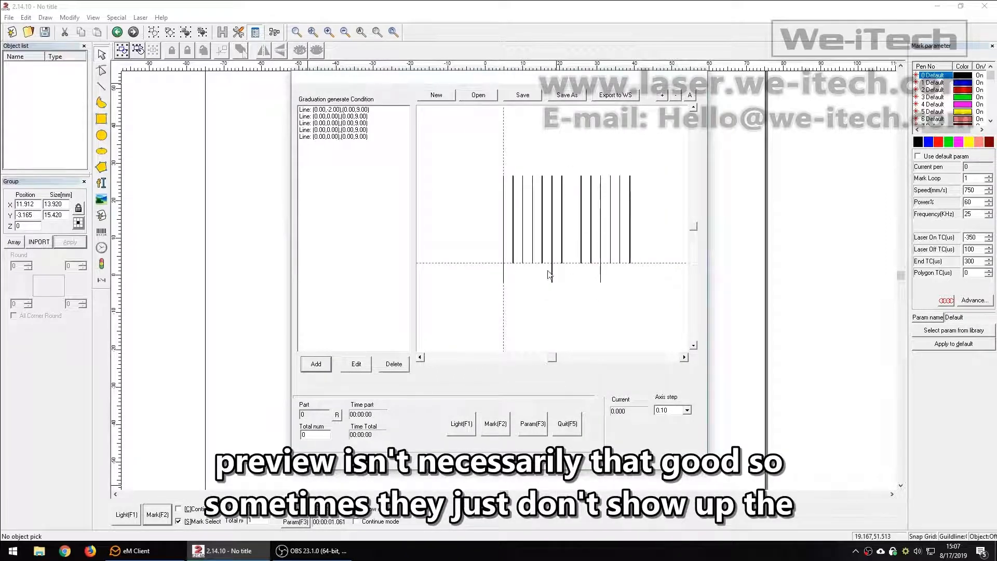
{"action": "scroll", "coordinate": [583, 240], "scroll_direction": "down", "scroll_amount": 1}
{"action": "scroll", "coordinate": [571, 241], "scroll_direction": "up", "scroll_amount": 2}
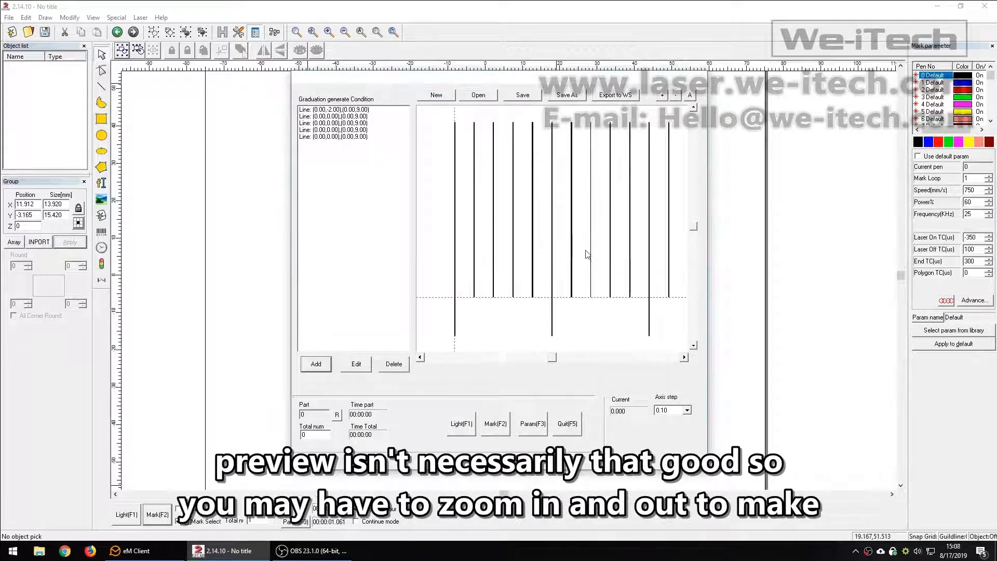
{"action": "scroll", "coordinate": [608, 285], "scroll_direction": "down", "scroll_amount": 1}
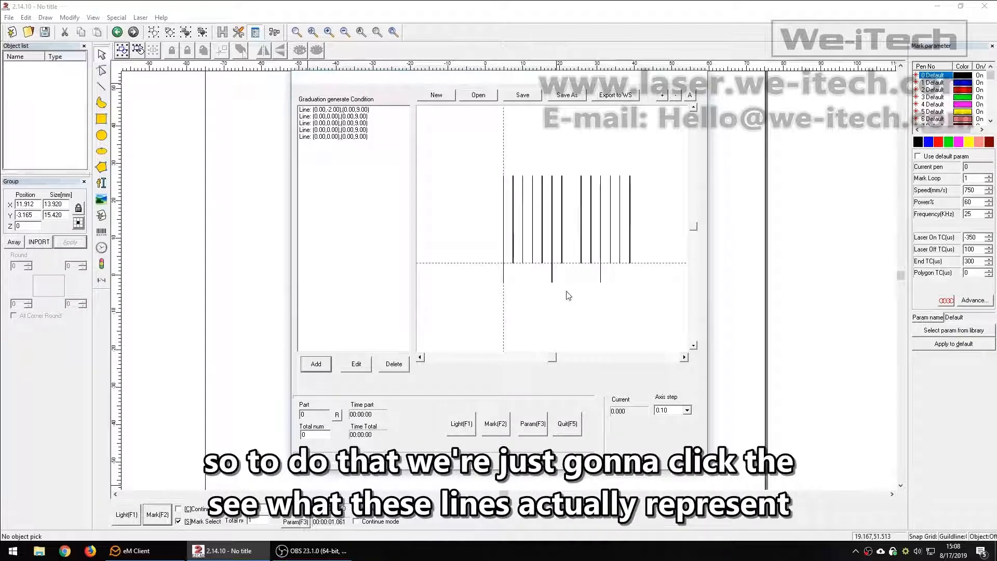
- Add a value-type graduation condition with its text rotated 90 degrees and a text height of 2.5
{"action": "left_click", "coordinate": [317, 364]}
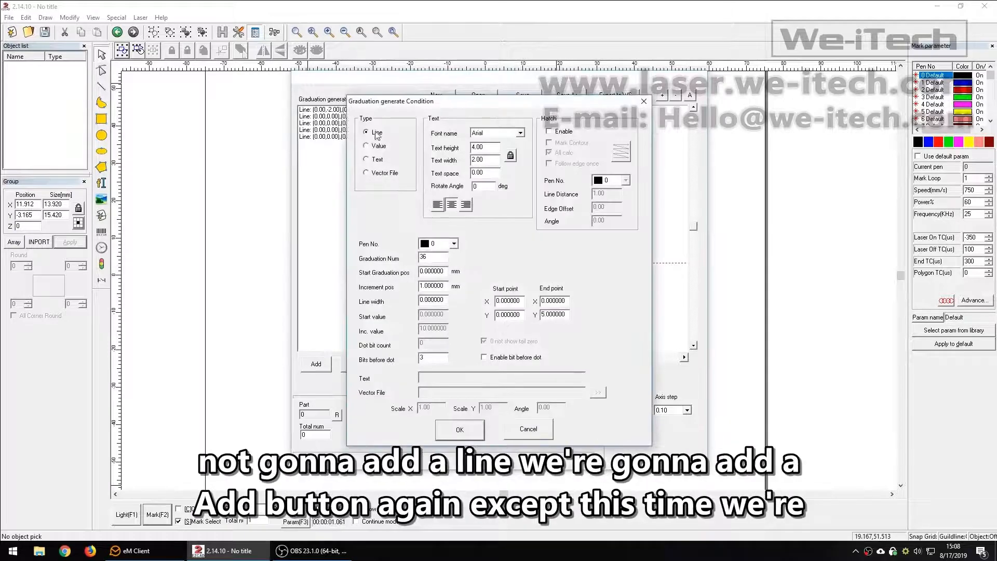
{"action": "left_click", "coordinate": [380, 147]}
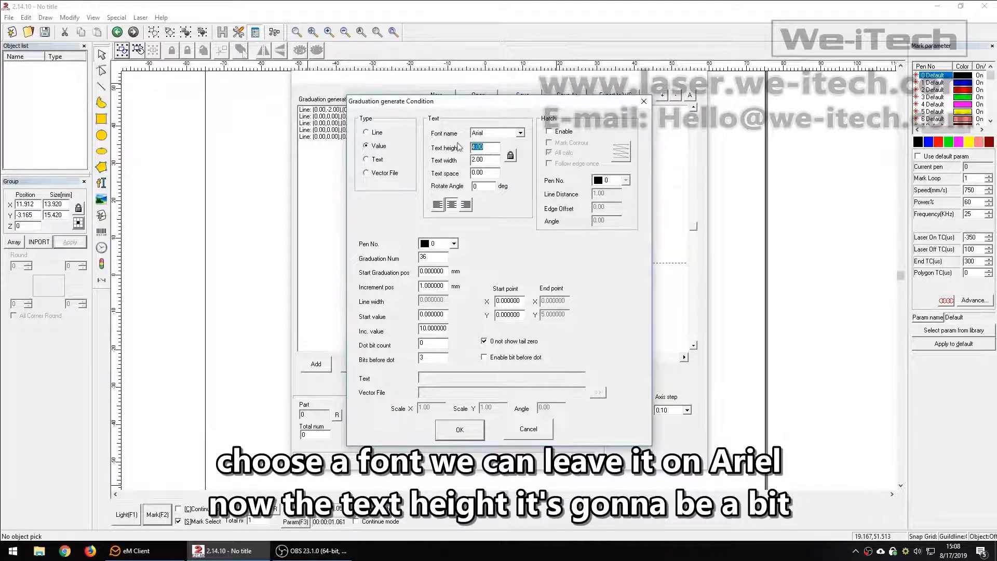
{"action": "left_click_drag", "start_coordinate": [483, 102], "coordinate": [742, 101]}
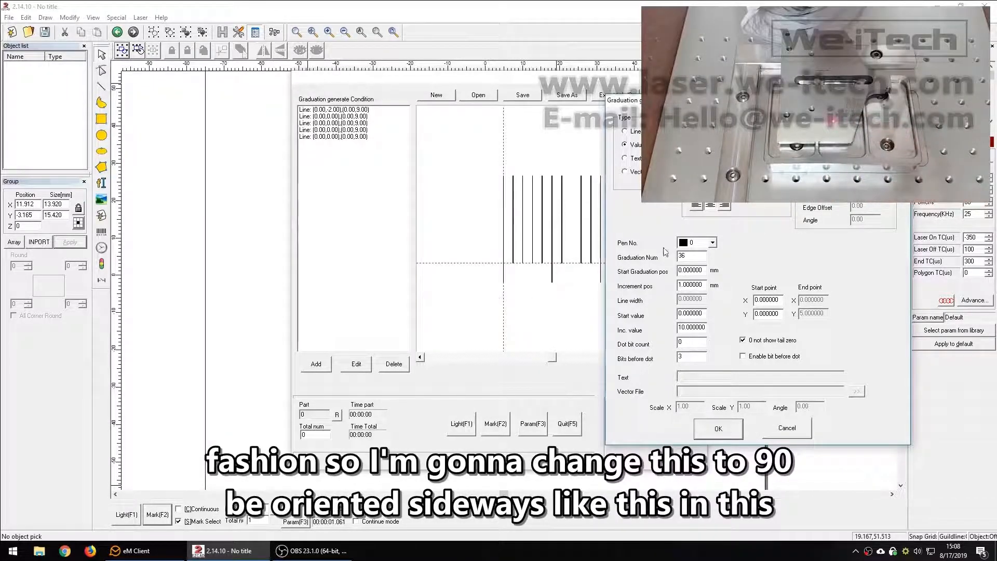
{"action": "type", "text": "90"}
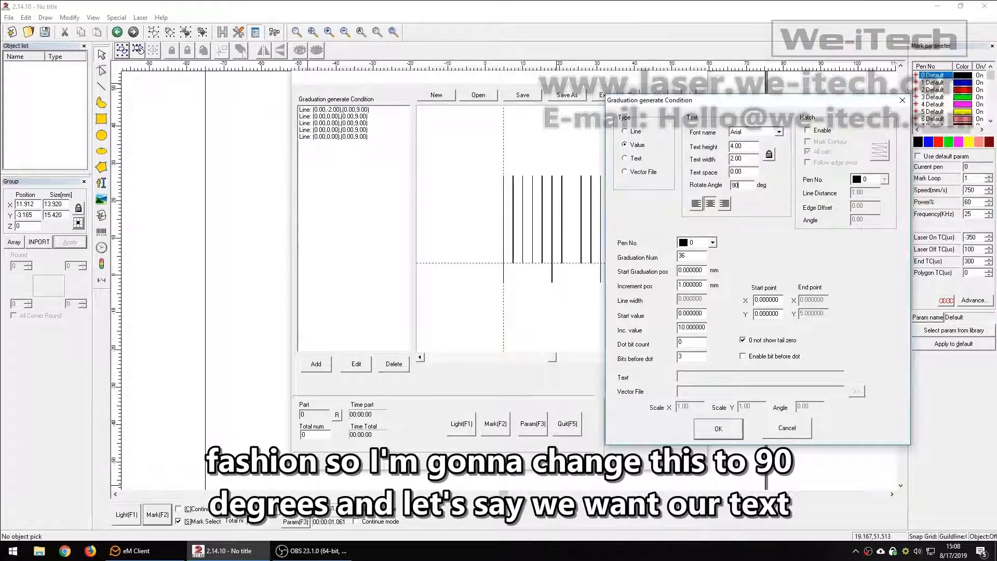
{"action": "left_click_drag", "start_coordinate": [748, 147], "coordinate": [671, 146]}
{"action": "type", "text": "2.5"}
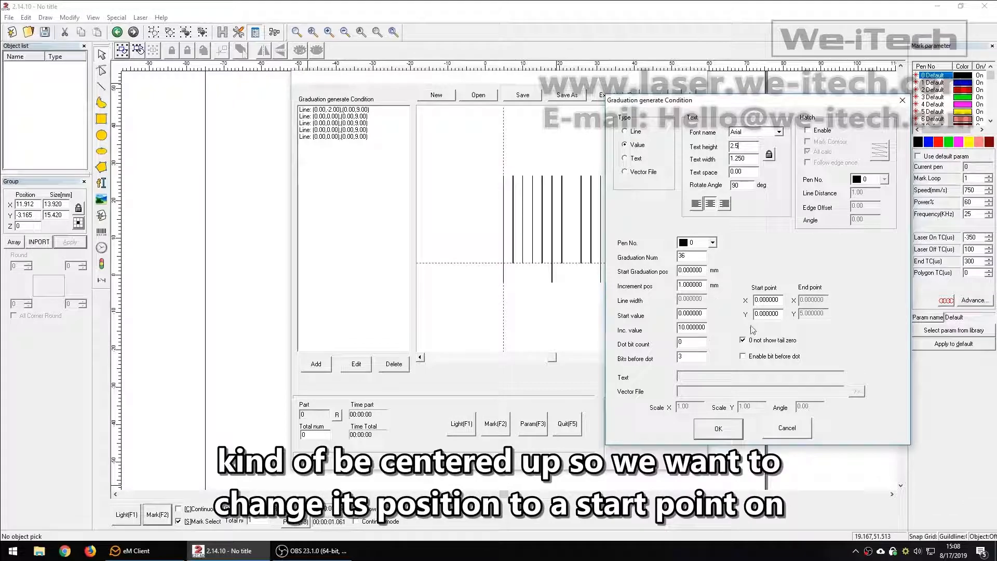
- Set the value condition to 3 graduations starting at 0 mm with a 5 mm increment and a start point X of 2
{"action": "left_click_drag", "start_coordinate": [781, 300], "coordinate": [754, 300]}
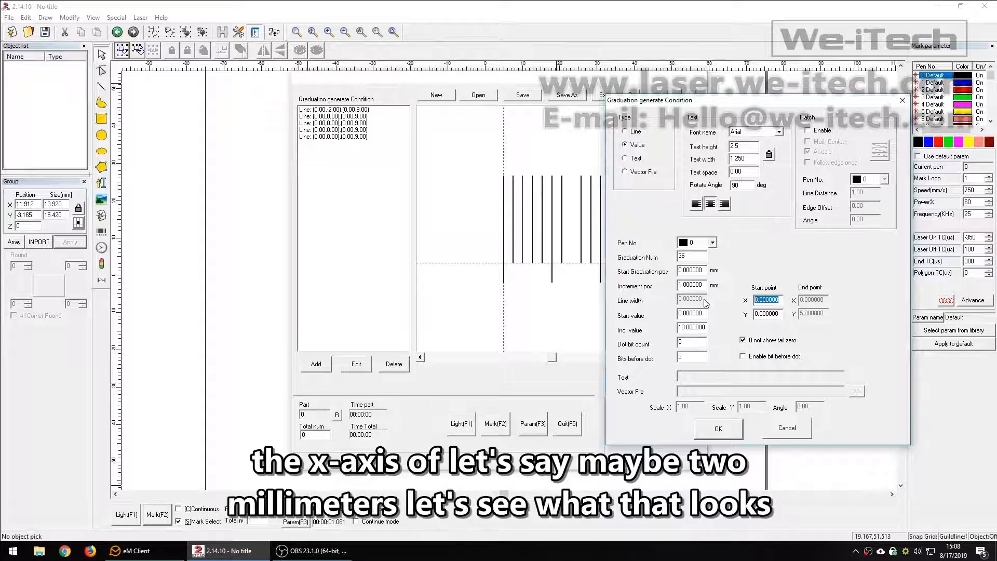
{"action": "type", "text": "2"}
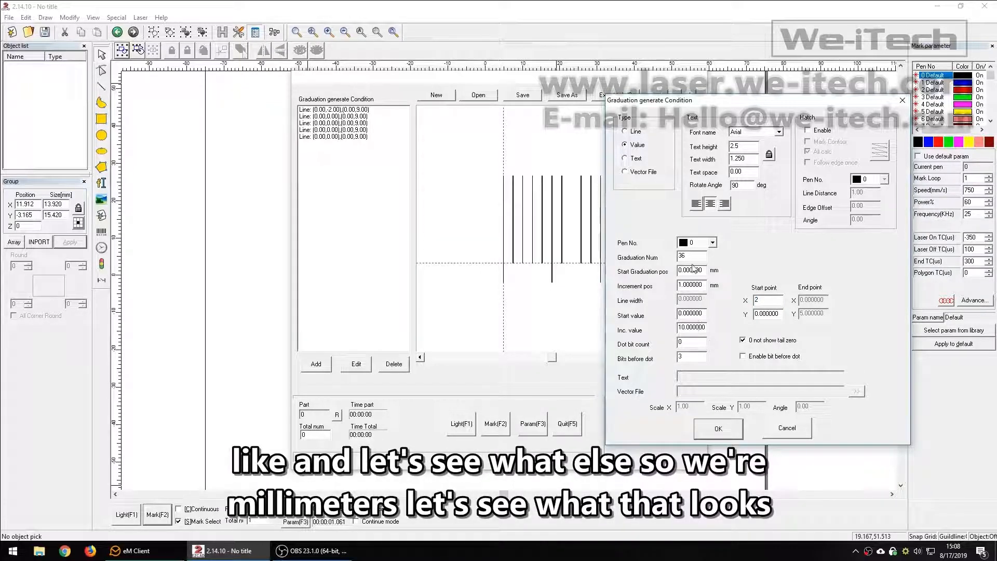
{"action": "left_click_drag", "start_coordinate": [706, 285], "coordinate": [655, 287]}
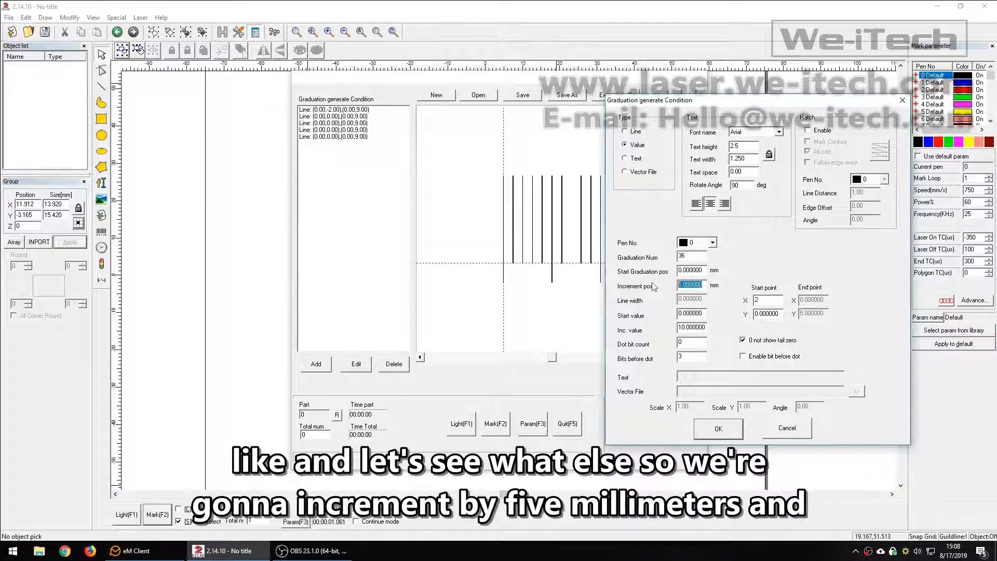
{"action": "type", "text": "5"}
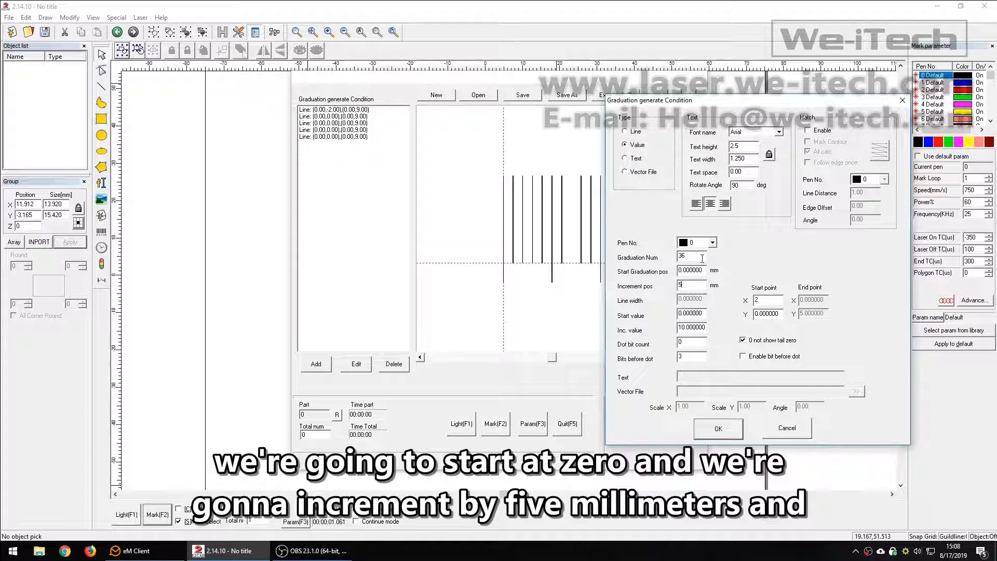
{"action": "left_click_drag", "start_coordinate": [704, 270], "coordinate": [625, 275]}
{"action": "type", "text": "0"}
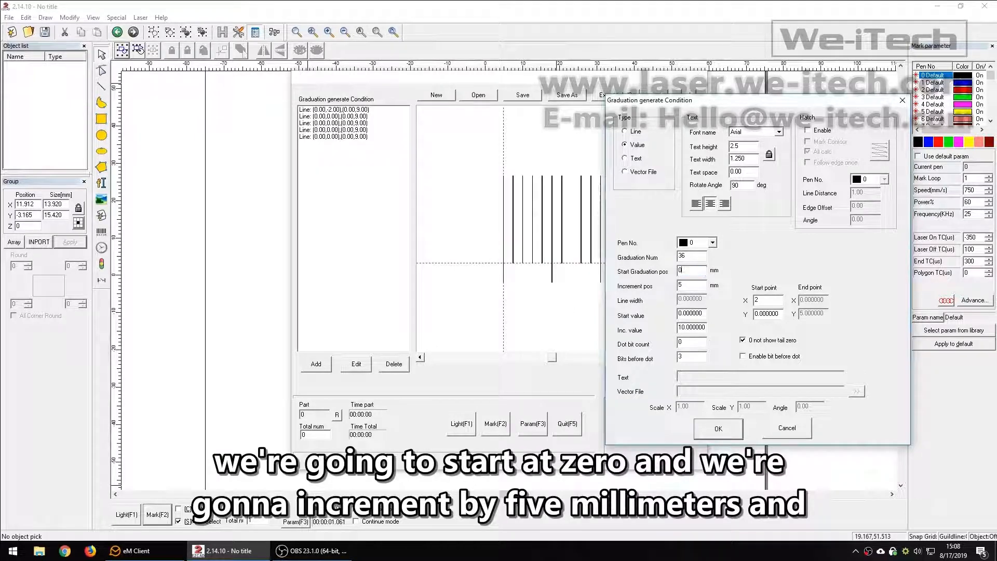
{"action": "left_click_drag", "start_coordinate": [695, 258], "coordinate": [633, 258]}
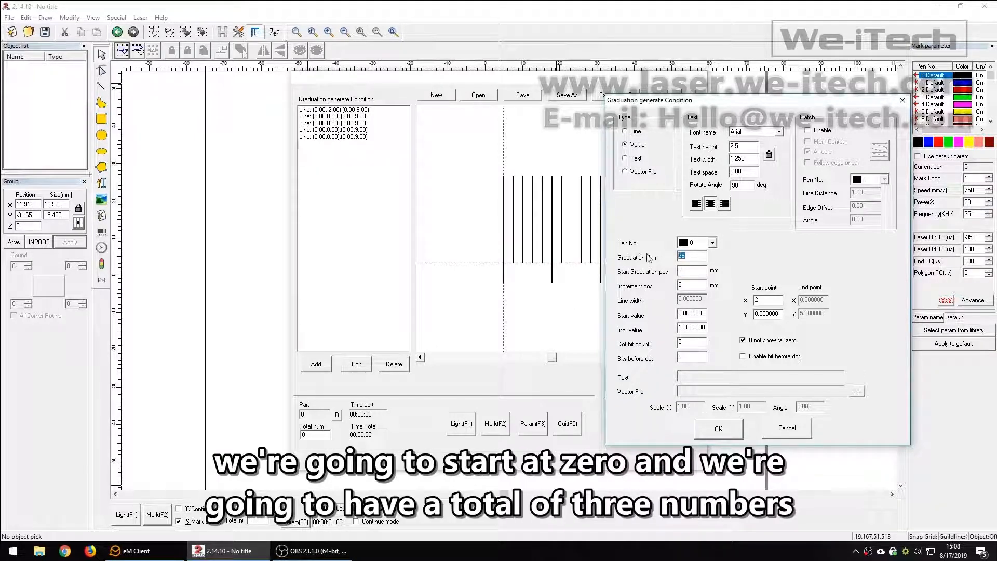
{"action": "type", "text": "3"}
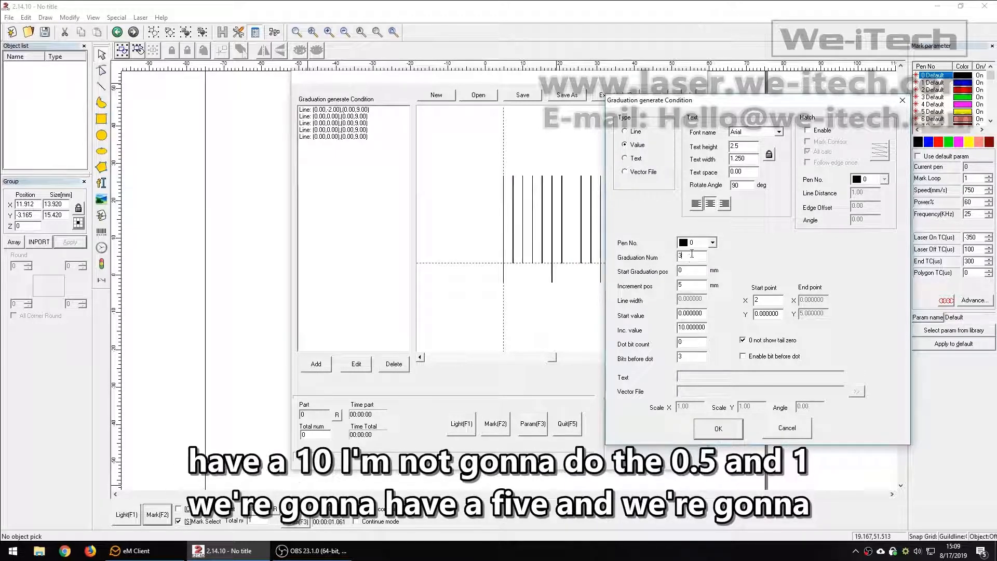
{"action": "double_click", "coordinate": [690, 285]}
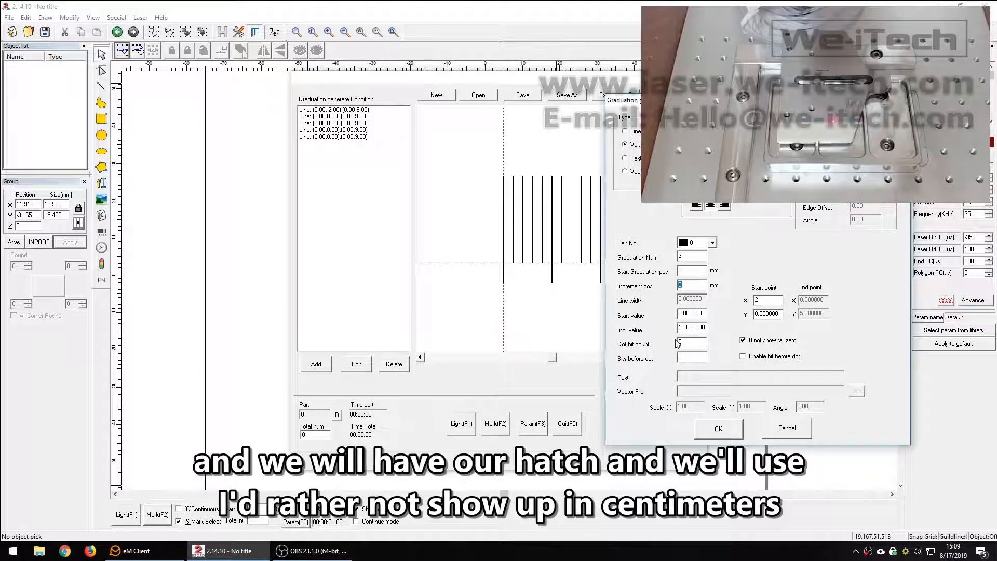
- Enable hatching for the value condition with a horizontal-line pattern, All calc off and line distance 0.025, and apply the condition
{"action": "left_click", "coordinate": [821, 133]}
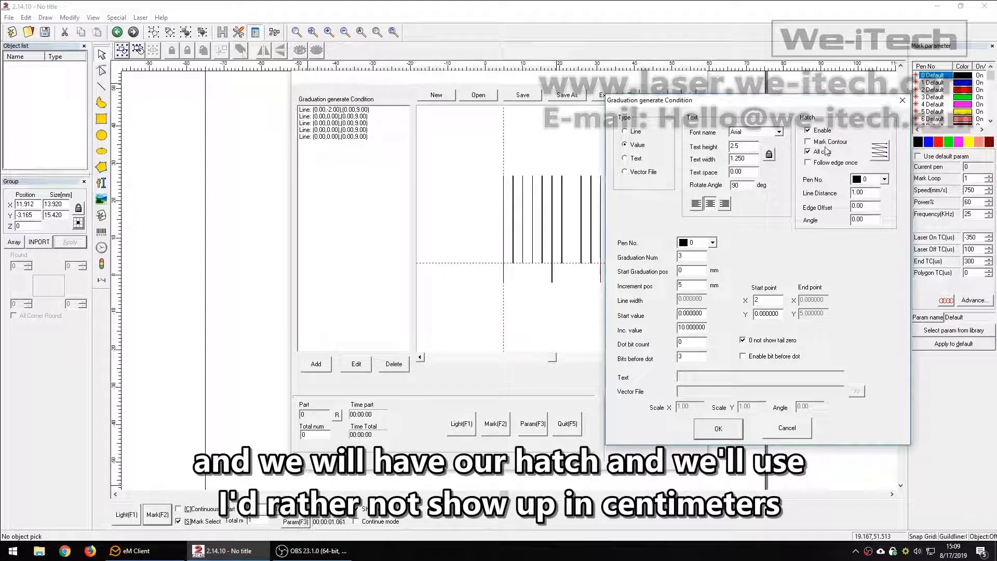
{"action": "double_click", "coordinate": [861, 192]}
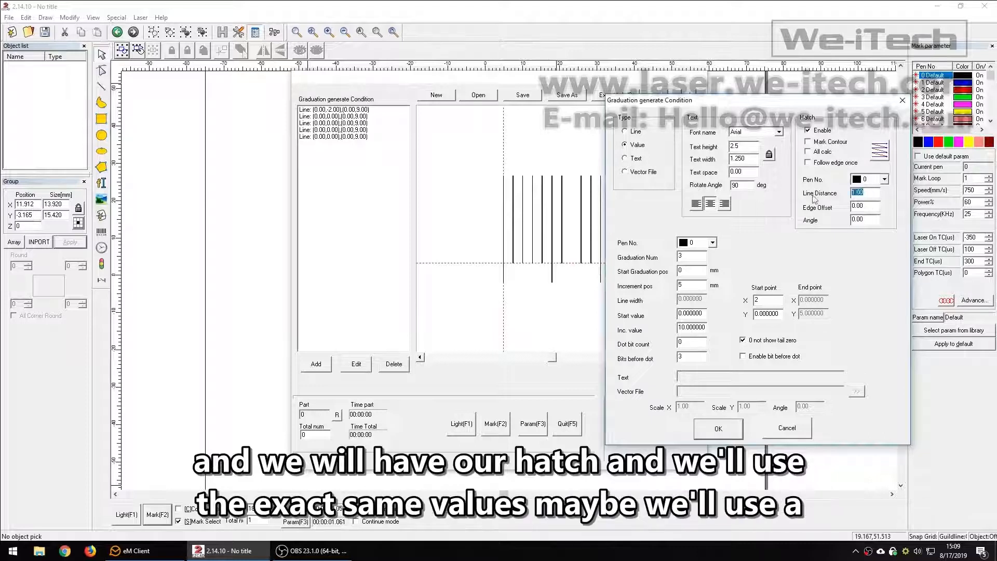
{"action": "key", "text": "BackSpace"}
{"action": "type", "text": ".025"}
{"action": "left_click", "coordinate": [878, 155]}
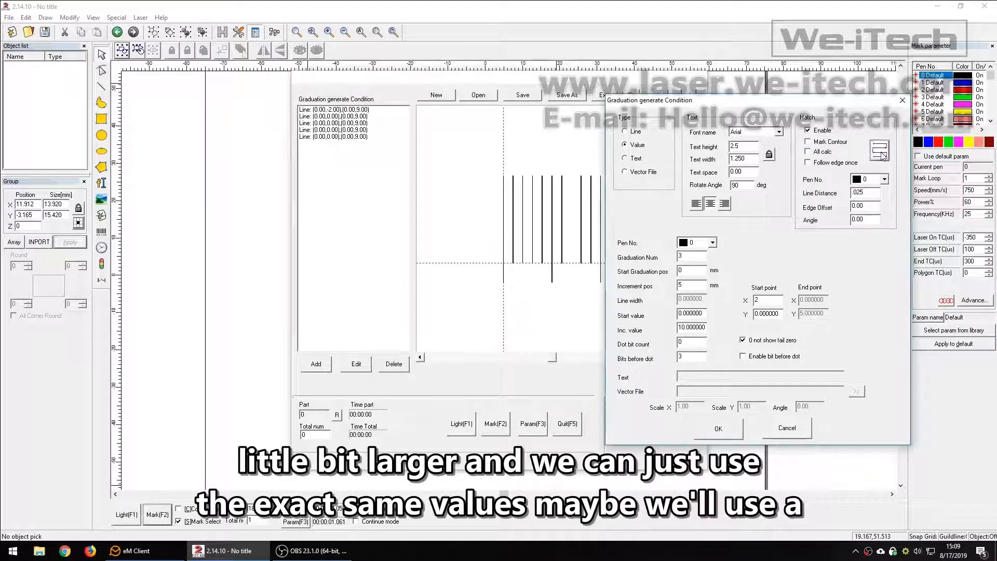
{"action": "left_click", "coordinate": [877, 155]}
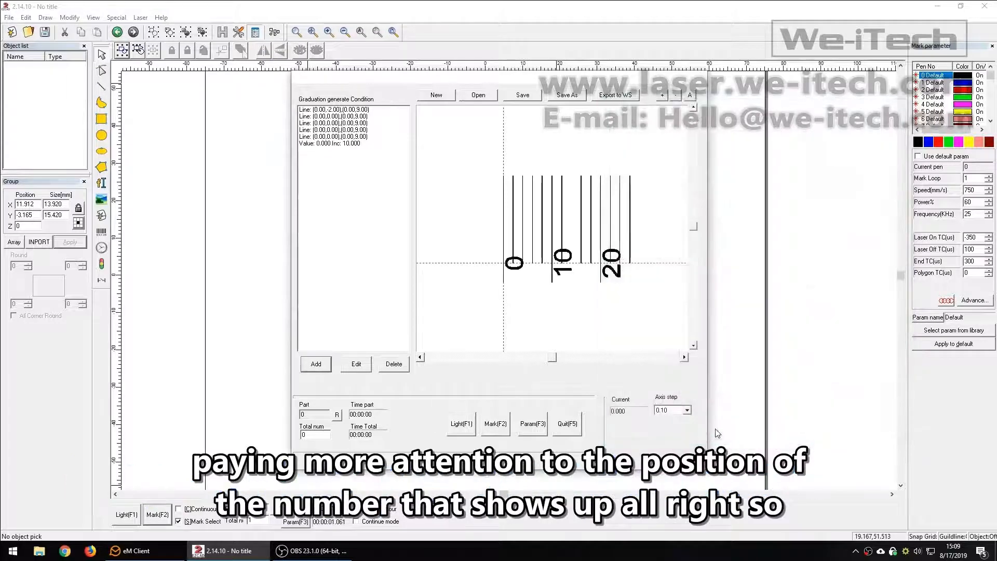
{"action": "left_click", "coordinate": [718, 430]}
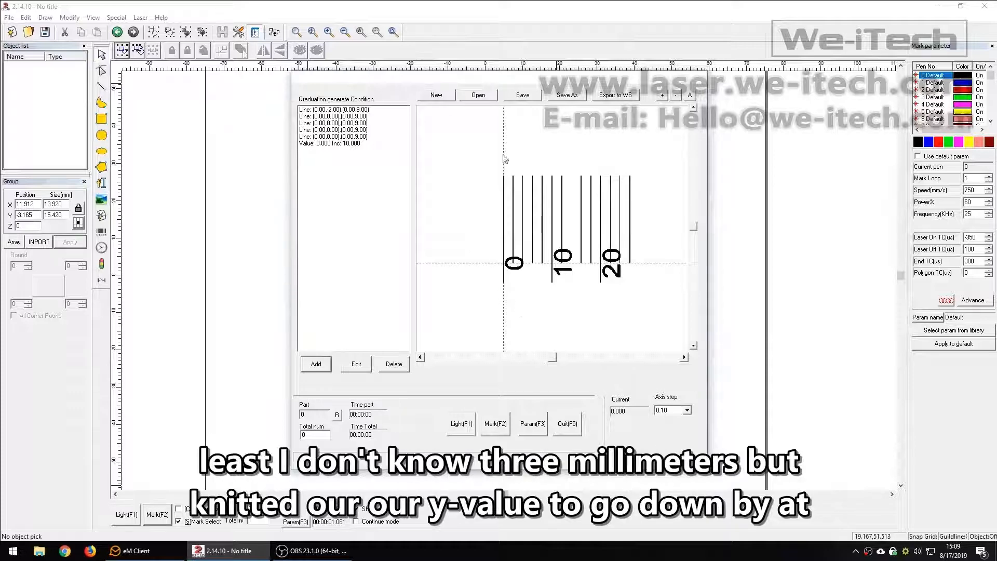
- Edit the value condition to move the numbers to start point X 1 and Y -3, and apply the change
{"action": "left_click", "coordinate": [355, 364]}
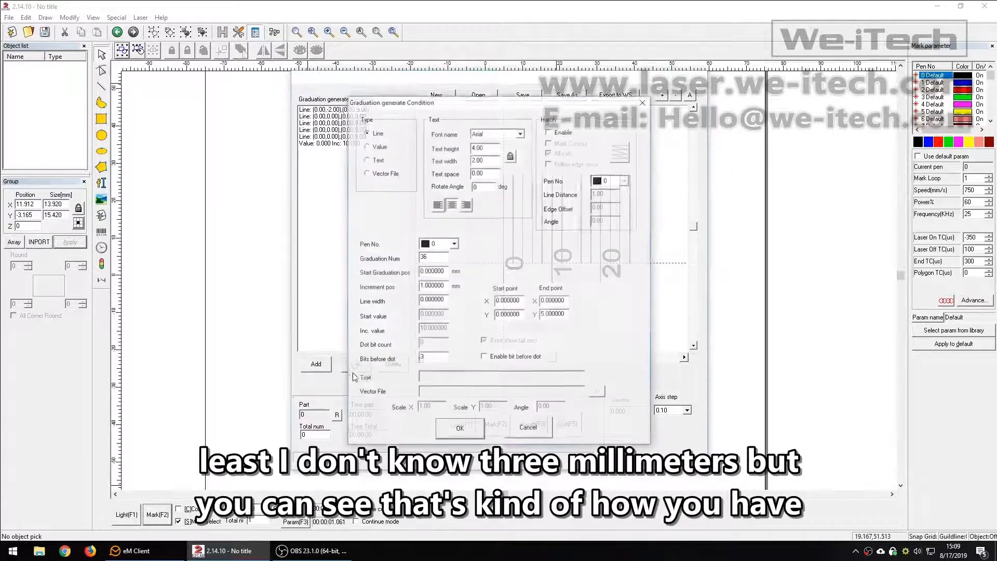
{"action": "left_click", "coordinate": [514, 435]}
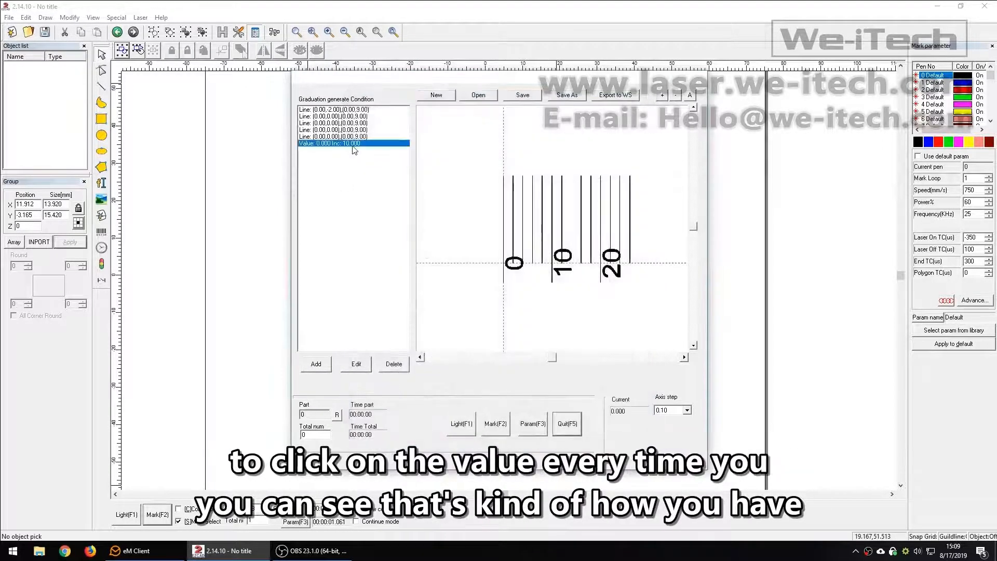
{"action": "left_click", "coordinate": [357, 366]}
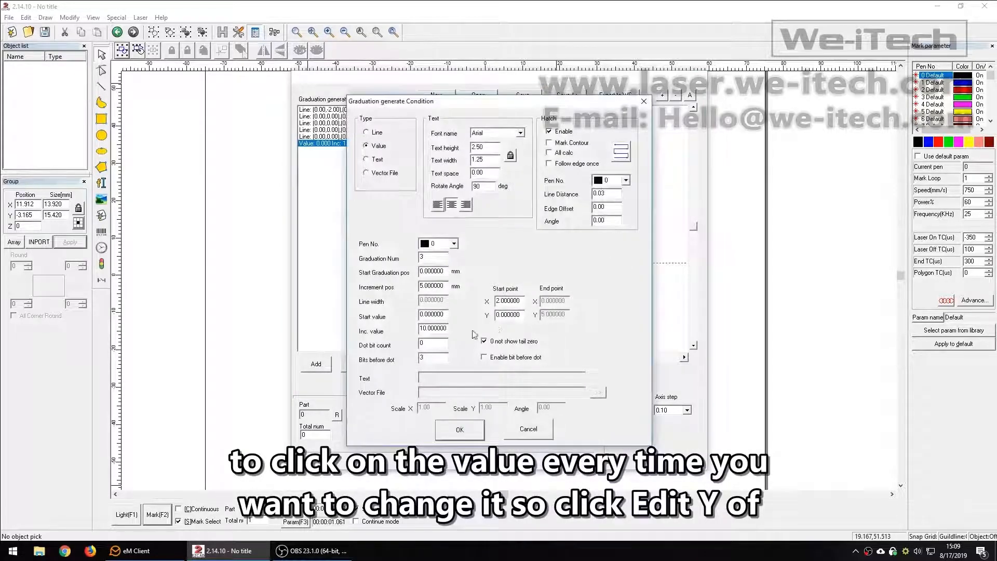
{"action": "key", "text": "Tab"}
{"action": "type", "text": "-3"}
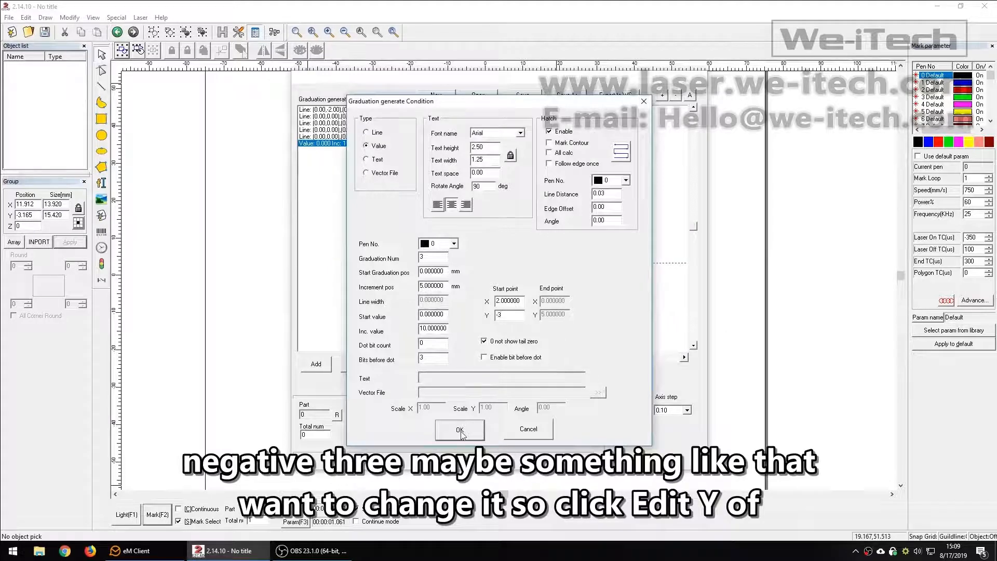
{"action": "left_click_drag", "start_coordinate": [461, 102], "coordinate": [721, 104]}
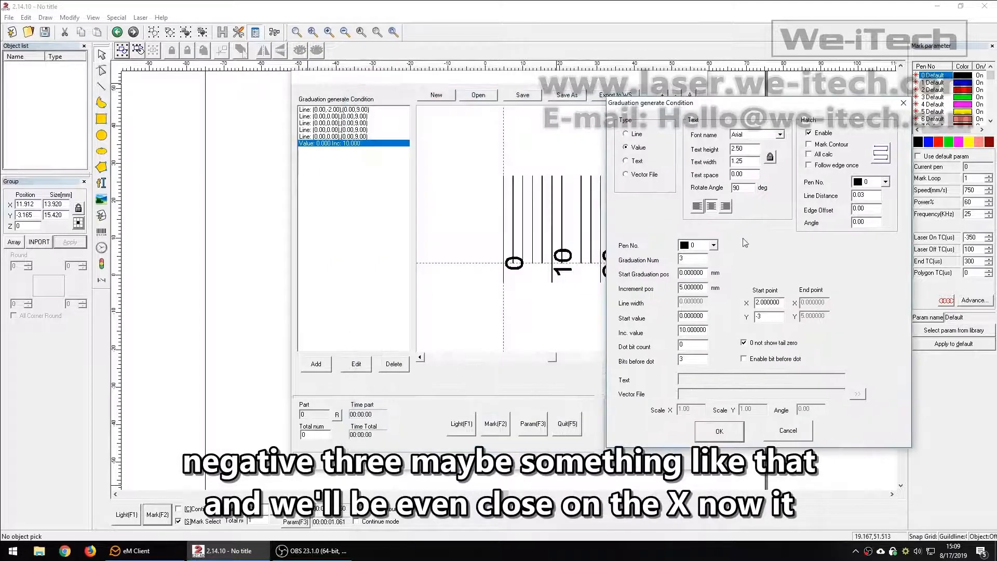
{"action": "key", "text": "shift+Tab"}
{"action": "type", "text": "1"}
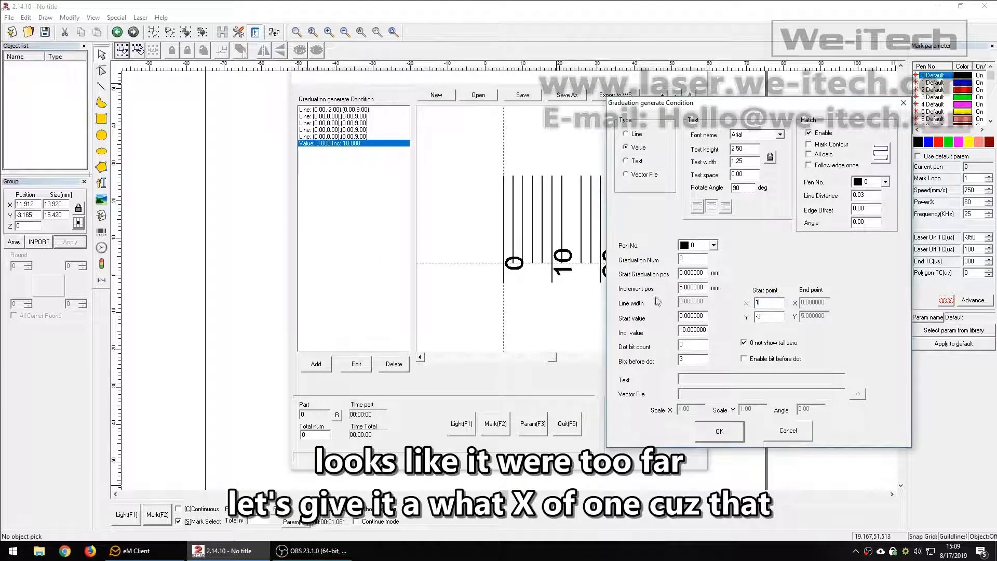
{"action": "left_click", "coordinate": [719, 431]}
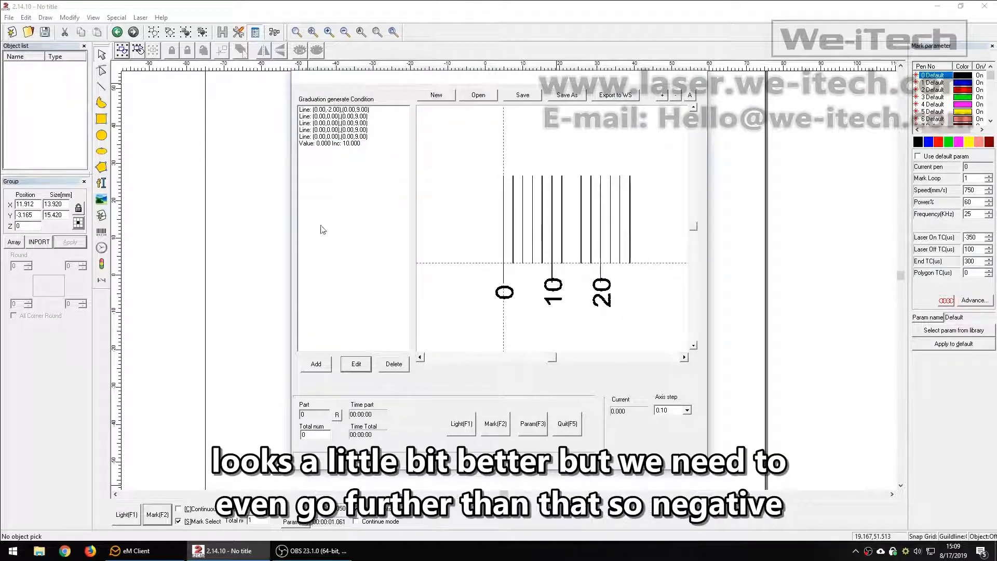
- Edit the value condition to move the numbers to start point Y -3.5, and apply the change
{"action": "left_click", "coordinate": [329, 143]}
{"action": "left_click", "coordinate": [356, 364]}
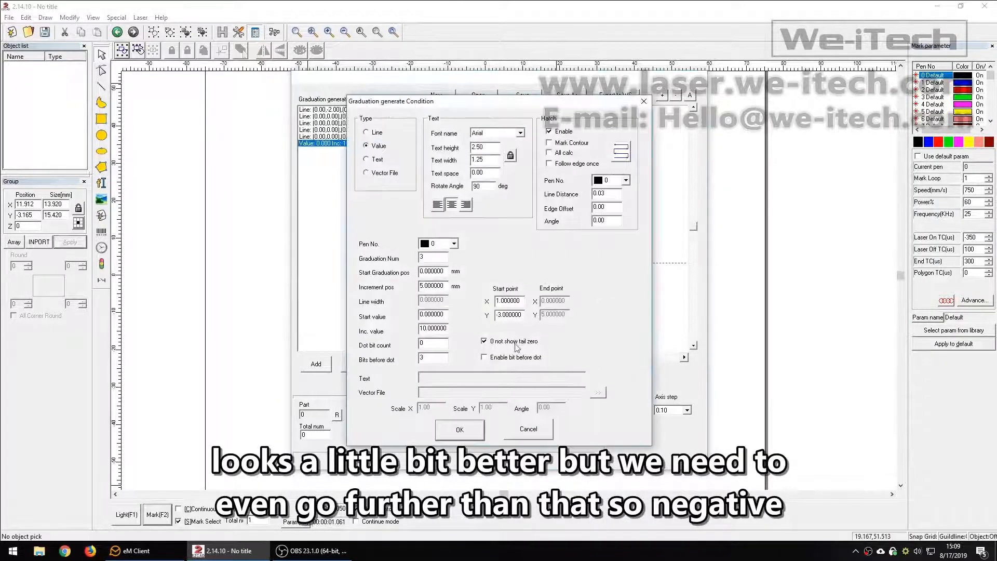
{"action": "left_click_drag", "start_coordinate": [520, 314], "coordinate": [428, 314]}
{"action": "type", "text": "-3.5"}
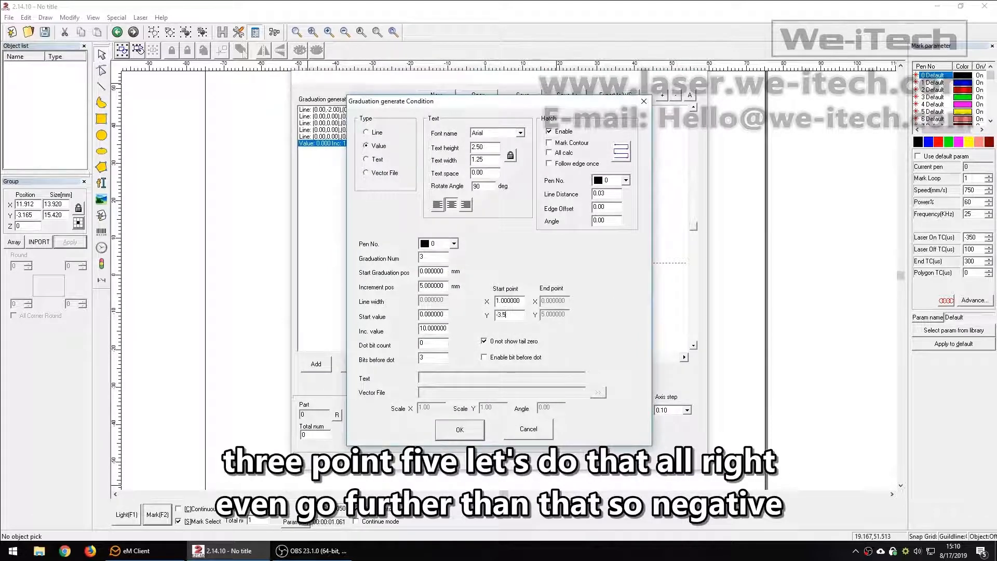
{"action": "key", "text": "Return"}
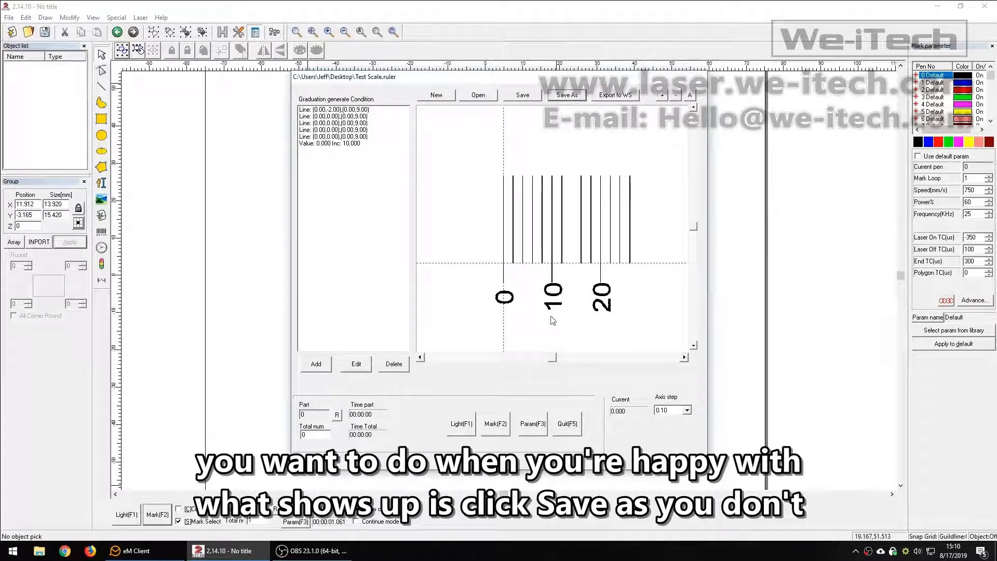
- Check the saved Test Scale.ruler file on the Desktop through the Save As dialog, and leave without saving again
{"action": "left_click", "coordinate": [566, 98]}
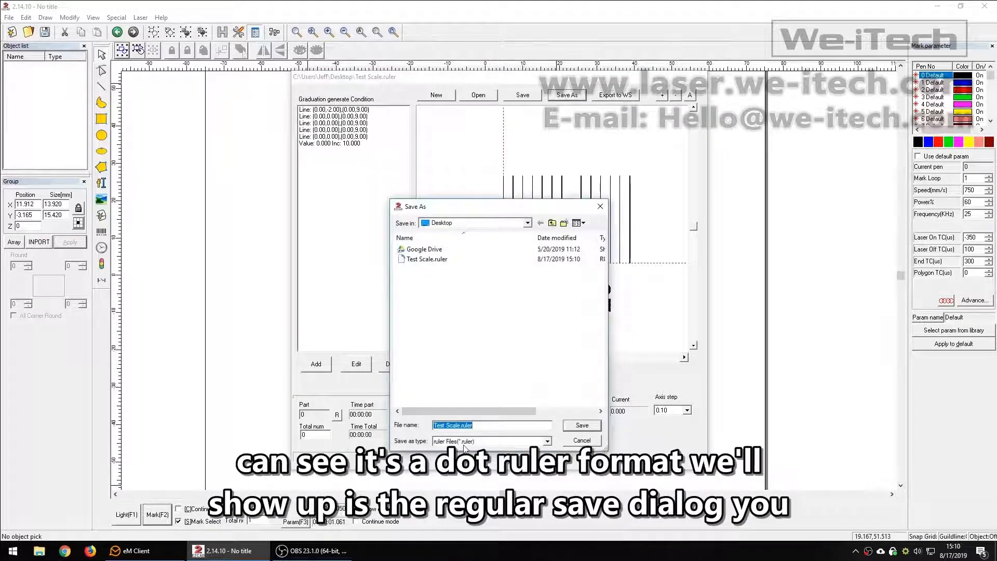
{"action": "left_click", "coordinate": [420, 259]}
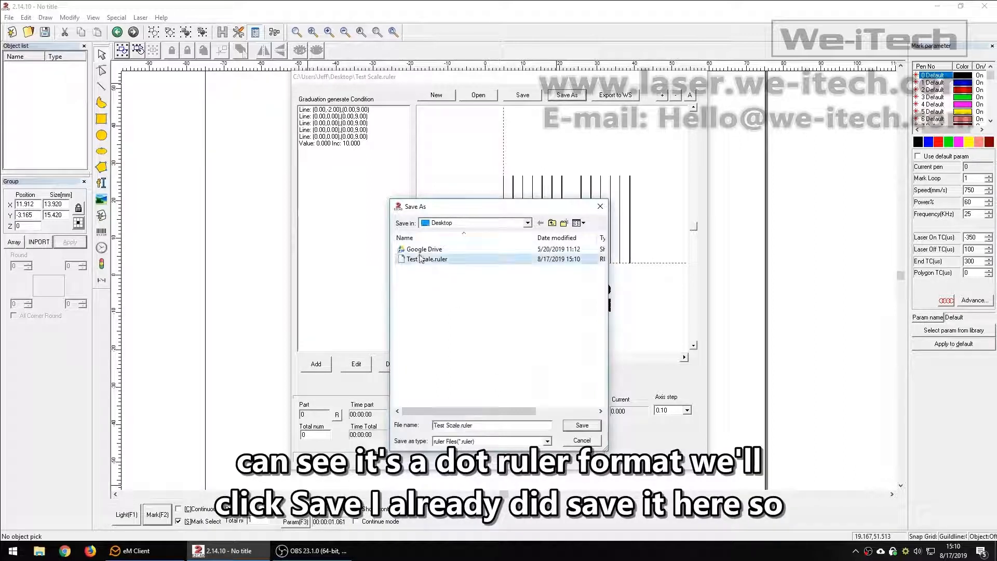
{"action": "left_click", "coordinate": [565, 440]}
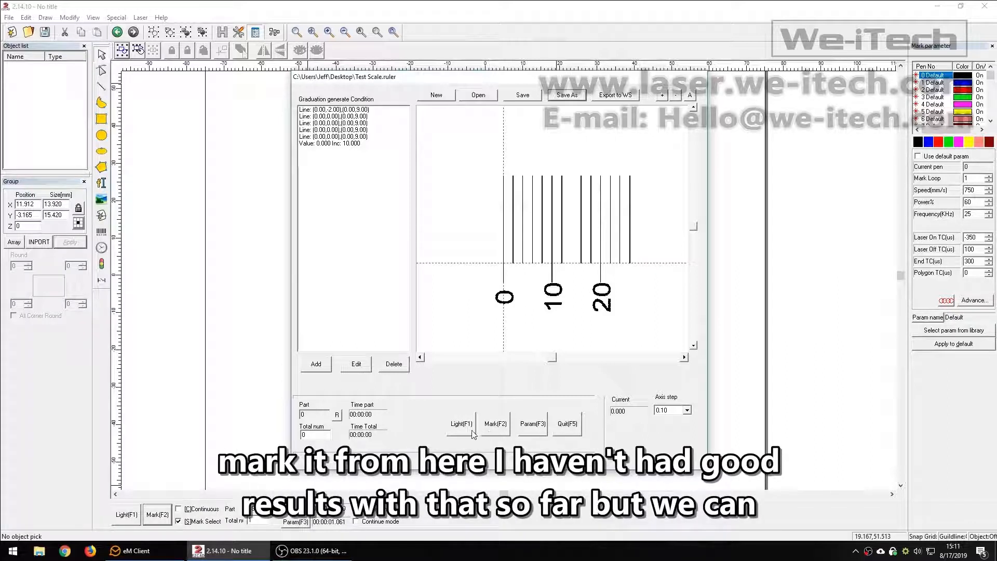
- Preview the scale with the laser's guide light, and check that the ruler parameters use Straight ruler
{"action": "left_click", "coordinate": [454, 432]}
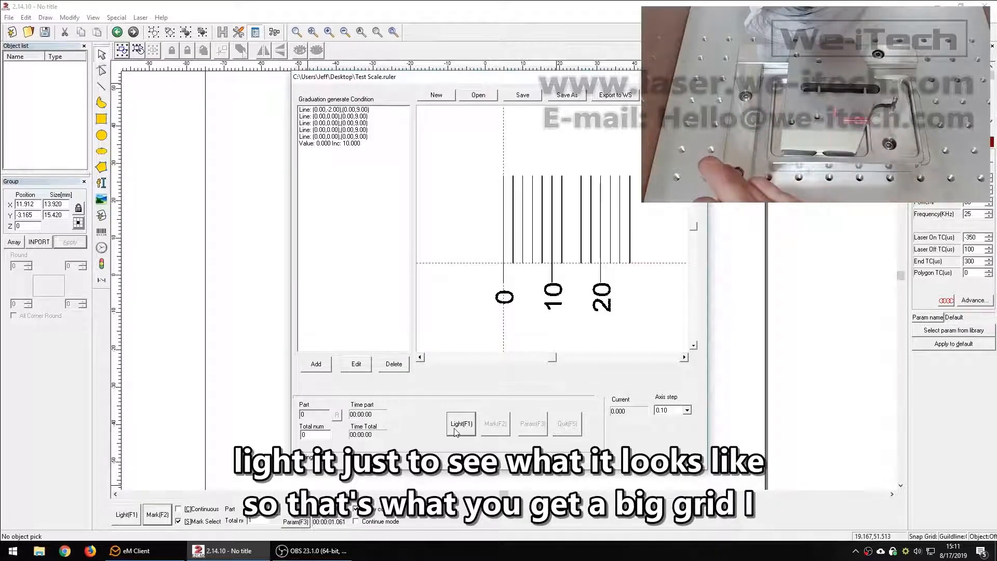
{"action": "key", "text": "Escape"}
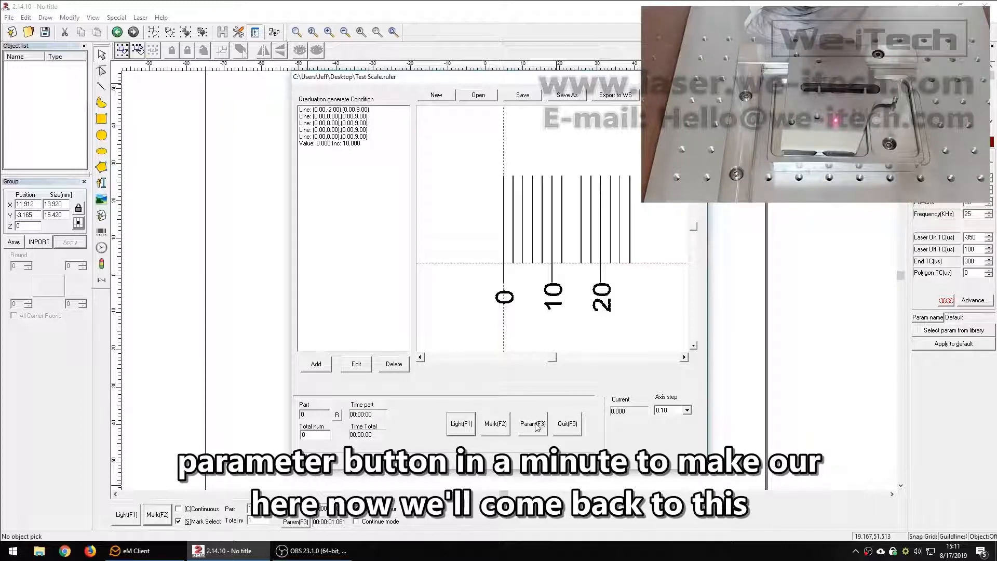
{"action": "left_click", "coordinate": [533, 424]}
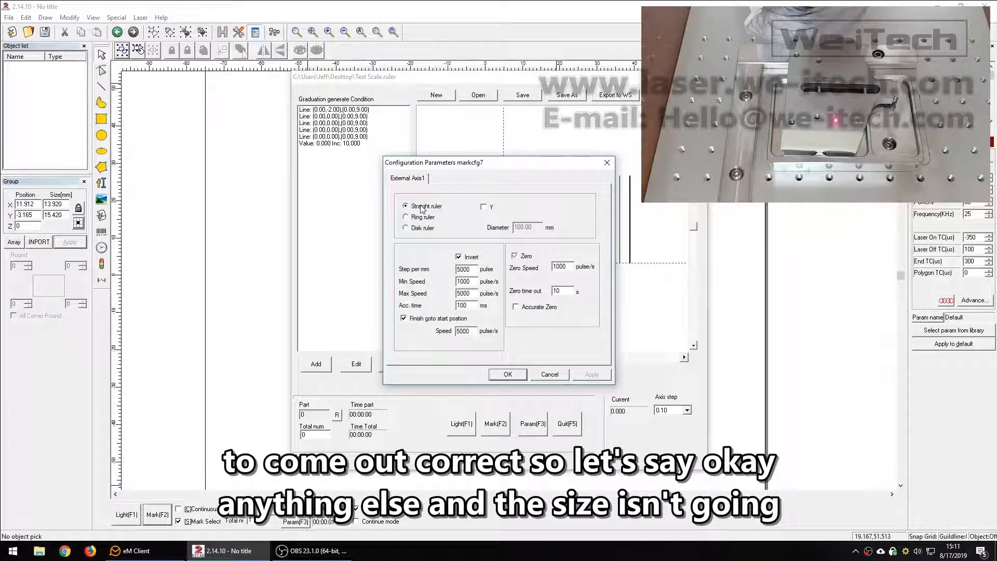
{"action": "left_click", "coordinate": [514, 373]}
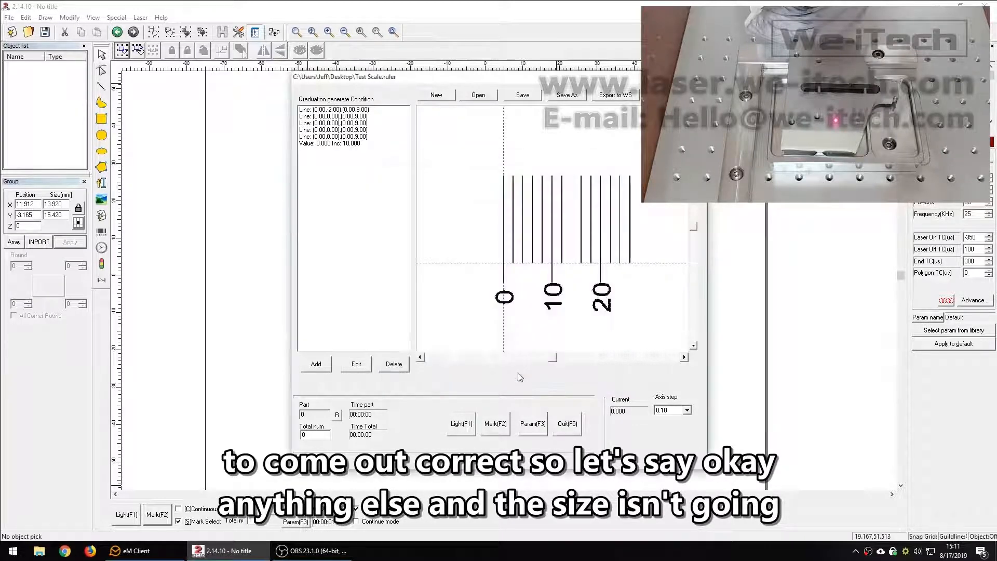
- Export the ruler to the workspace, select the whole group and preview its outline with the guide light
{"action": "left_click", "coordinate": [601, 98]}
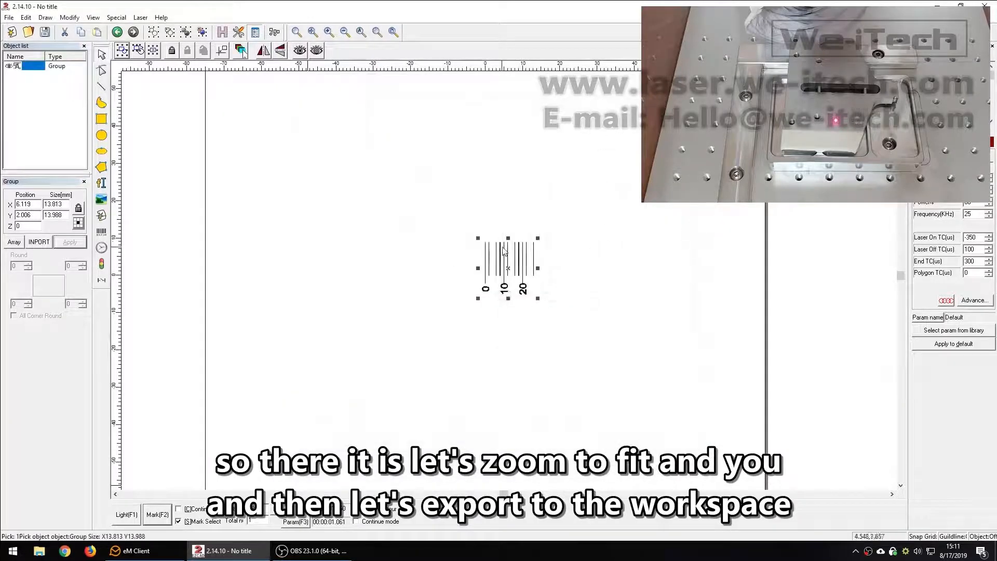
{"action": "left_click", "coordinate": [343, 33]}
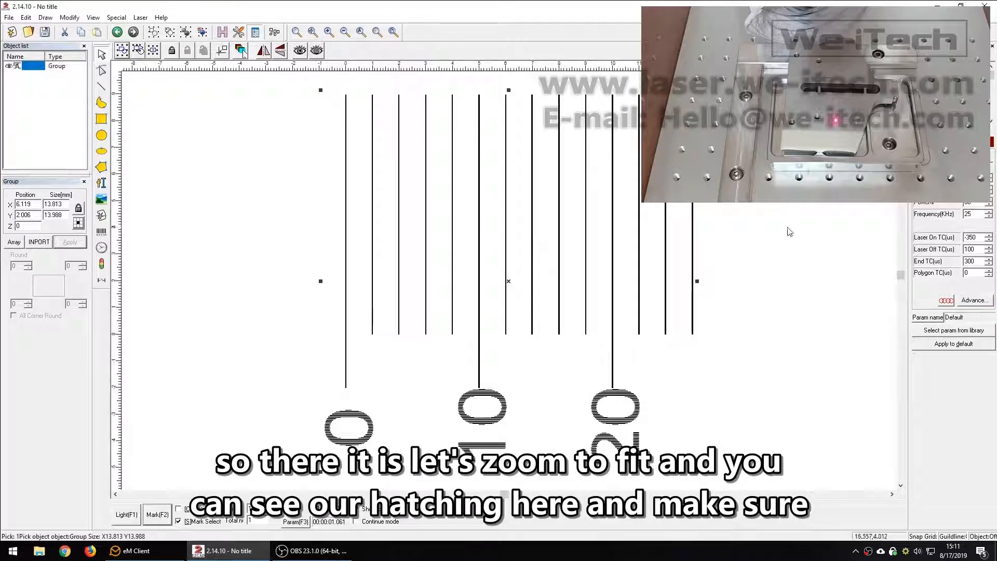
{"action": "left_click", "coordinate": [788, 231]}
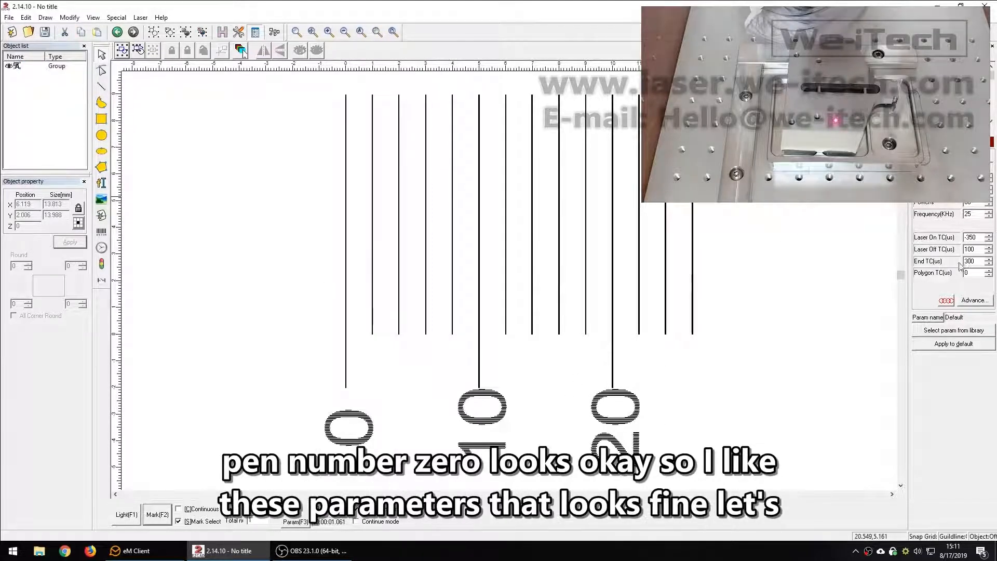
{"action": "mouse_move", "coordinate": [739, 75]}
{"action": "left_mouse_down"}
{"action": "mouse_move", "coordinate": [364, 438]}
{"action": "mouse_move", "coordinate": [308, 478]}
{"action": "left_mouse_up"}
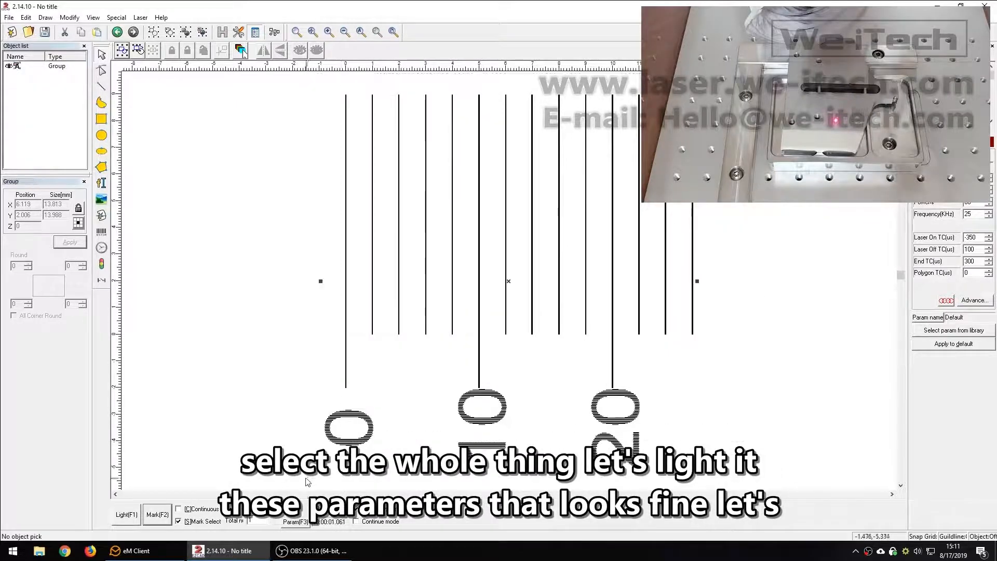
{"action": "left_click", "coordinate": [134, 517]}
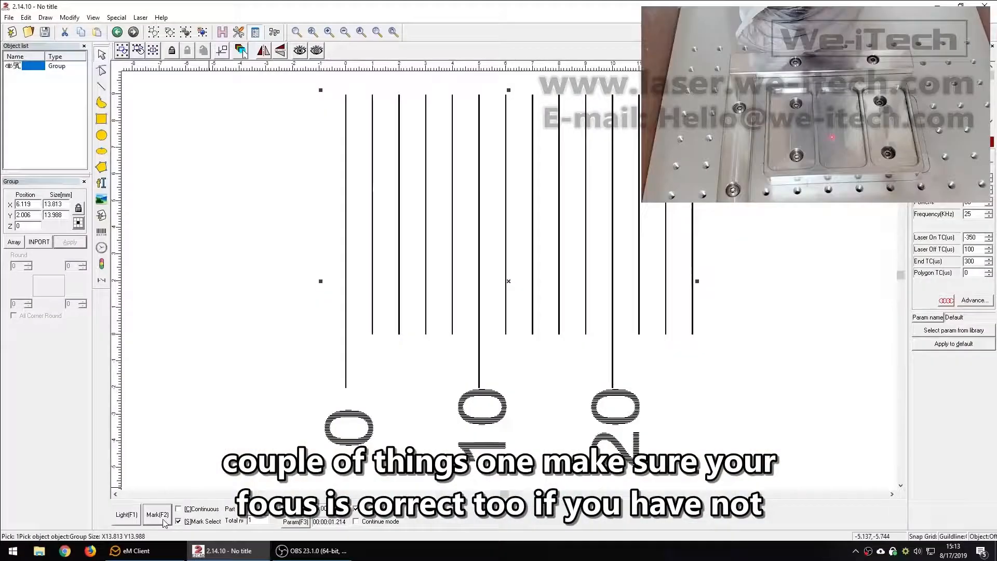
- Try the Galvo 1 scale calculation with a goal mark size of 50 and a real mark size of 49.5, discarding the configuration changes
{"action": "left_click", "coordinate": [294, 521]}
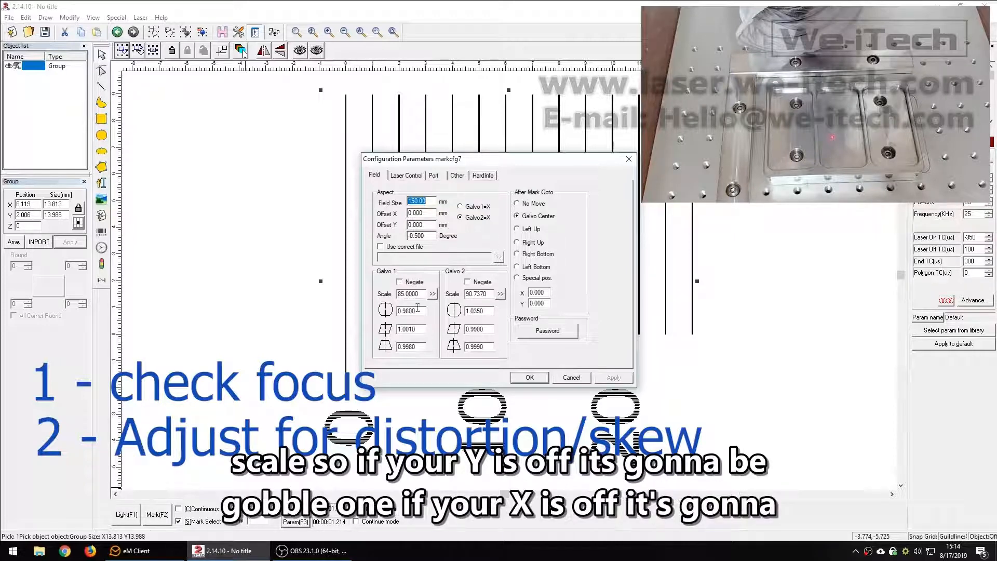
{"action": "left_click", "coordinate": [432, 294]}
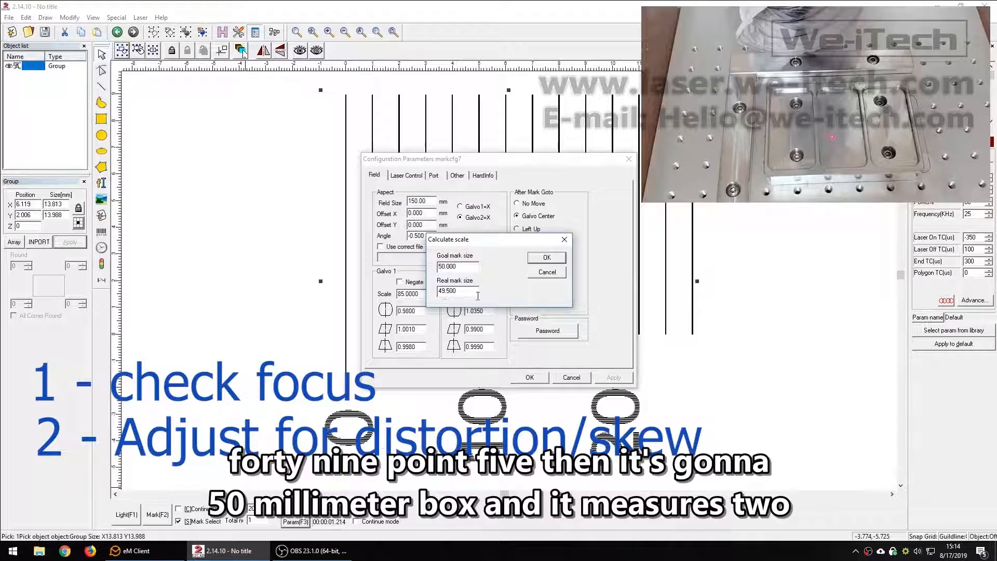
{"action": "left_click", "coordinate": [547, 257]}
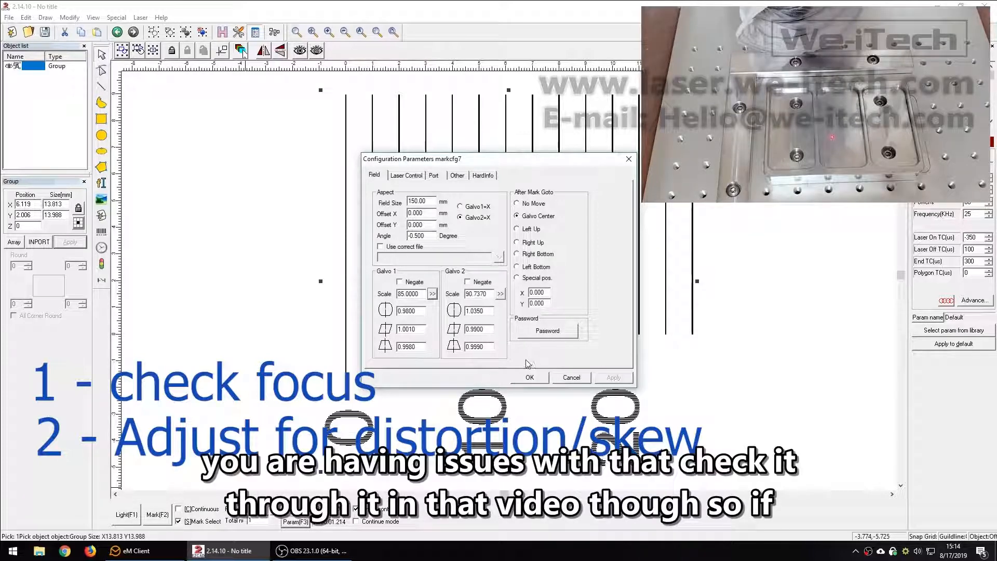
{"action": "left_click", "coordinate": [560, 379]}
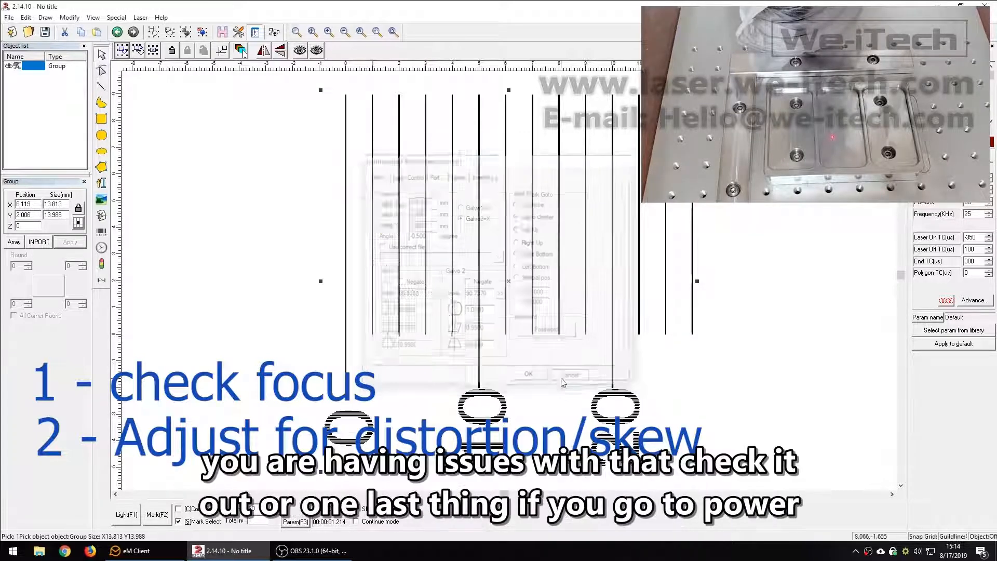
- Reopen PowerRuler and check the ruler type in its parameters, leaving the settings as they are
{"action": "left_click", "coordinate": [138, 17]}
{"action": "left_click", "coordinate": [163, 64]}
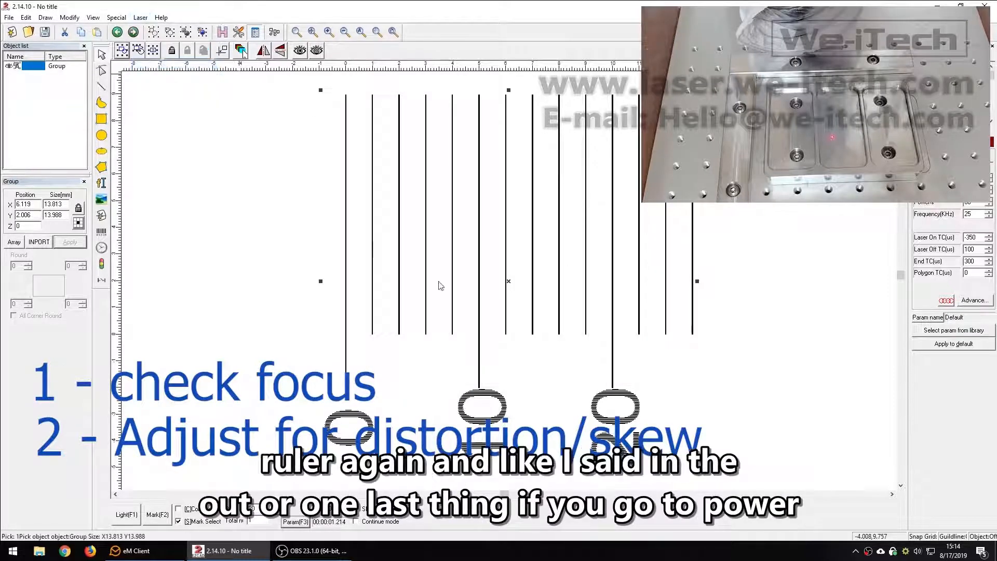
{"action": "left_click", "coordinate": [533, 423]}
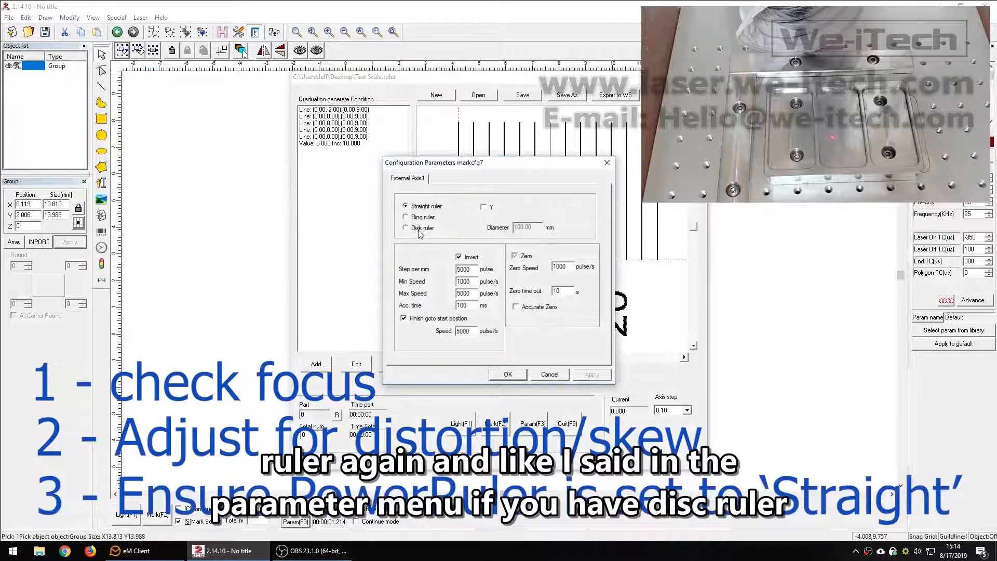
{"action": "left_click", "coordinate": [538, 374]}
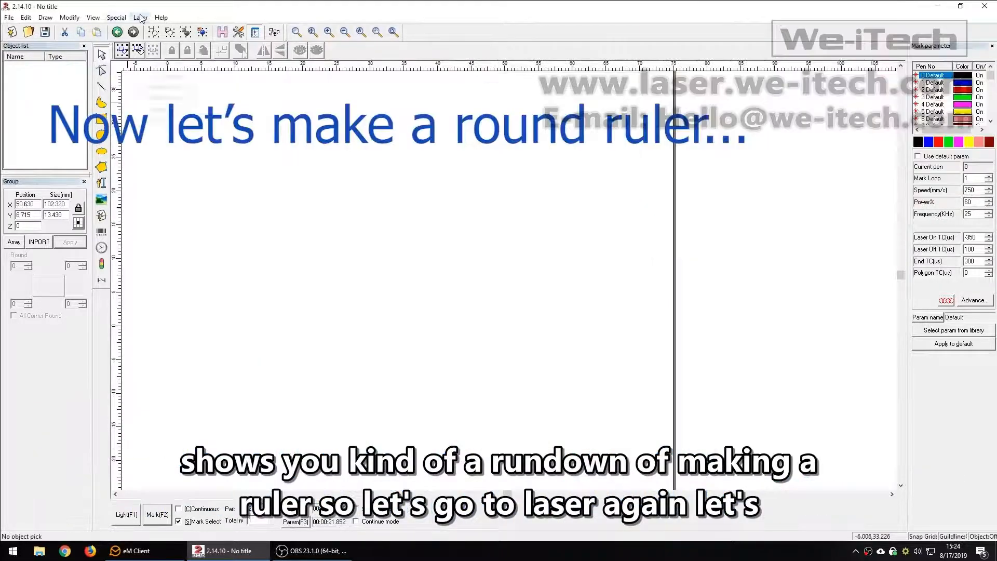
- Start a new ruler in PowerRuler and configure it as a Disk ruler with a diameter of 40 mm
{"action": "left_click", "coordinate": [140, 17]}
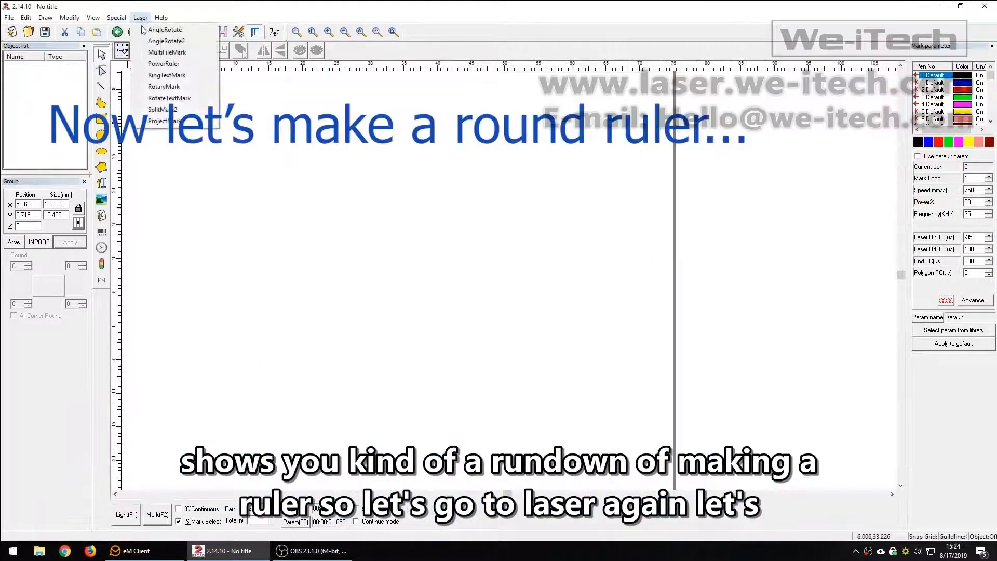
{"action": "left_click", "coordinate": [164, 63]}
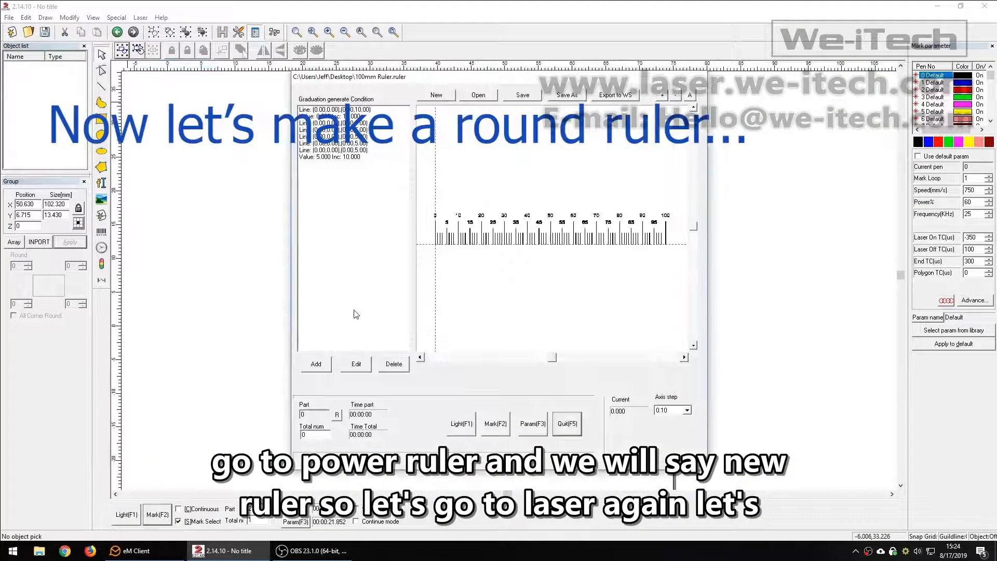
{"action": "left_click", "coordinate": [444, 95]}
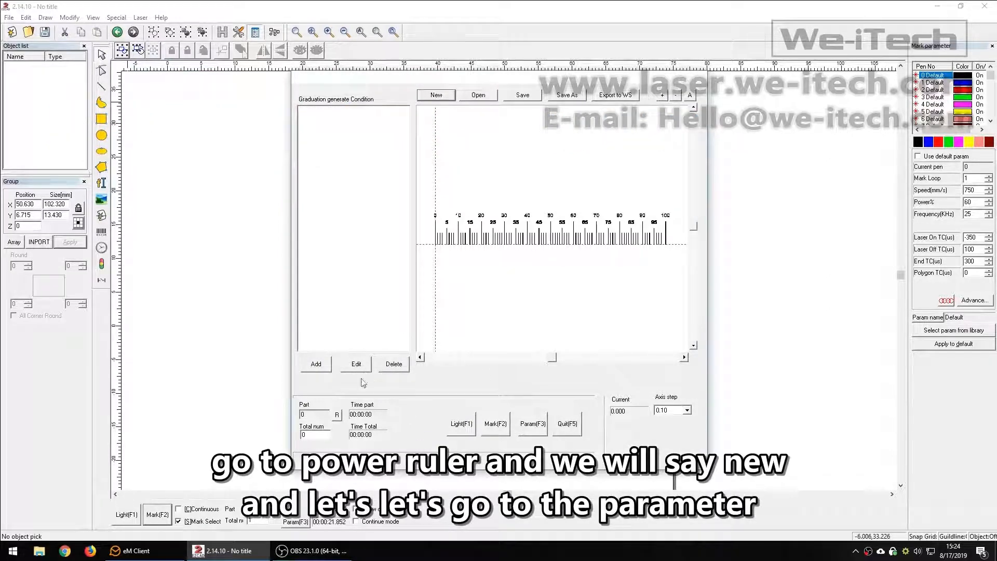
{"action": "left_click", "coordinate": [536, 427]}
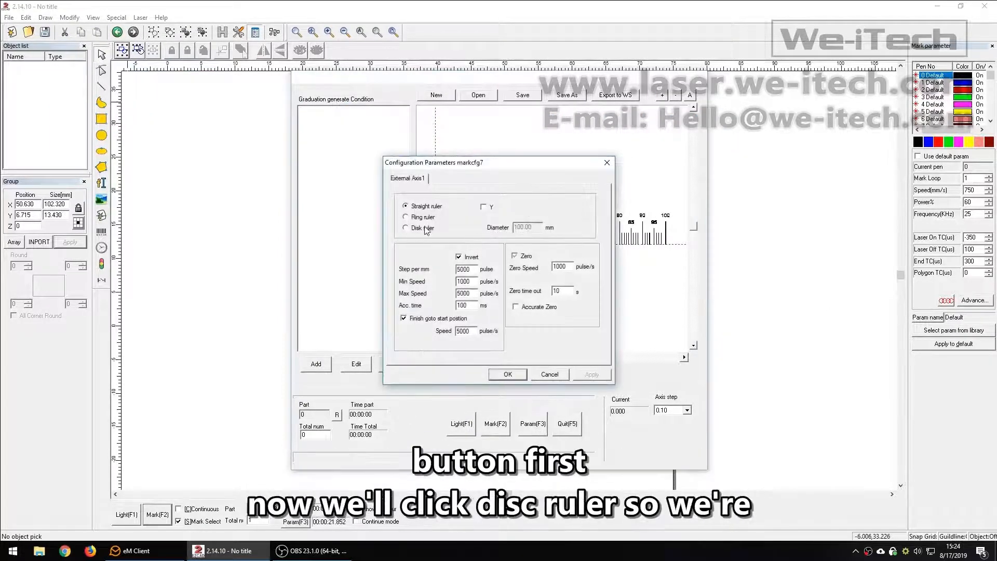
{"action": "left_click", "coordinate": [423, 229]}
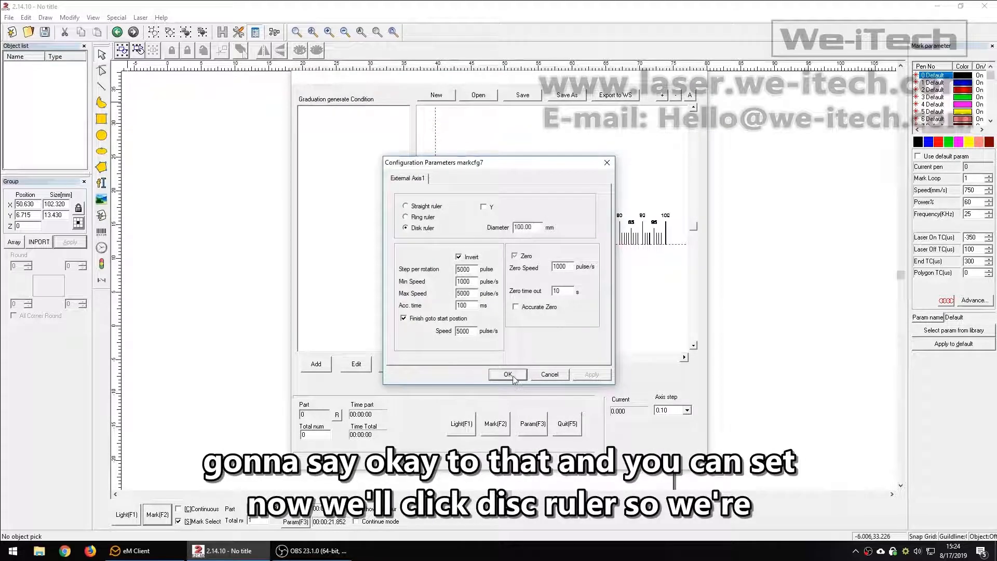
{"action": "left_click_drag", "start_coordinate": [540, 226], "coordinate": [449, 227]}
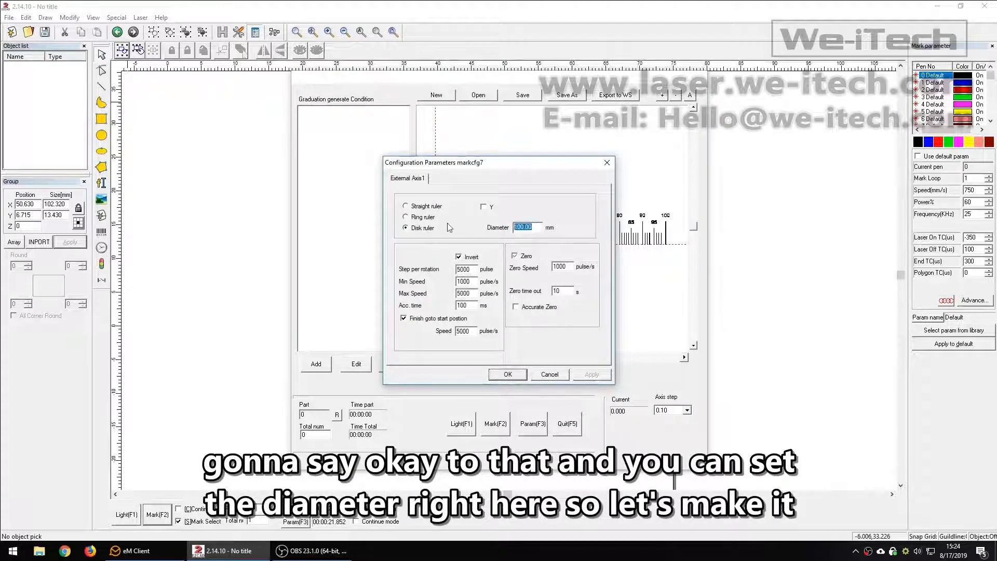
{"action": "type", "text": "40"}
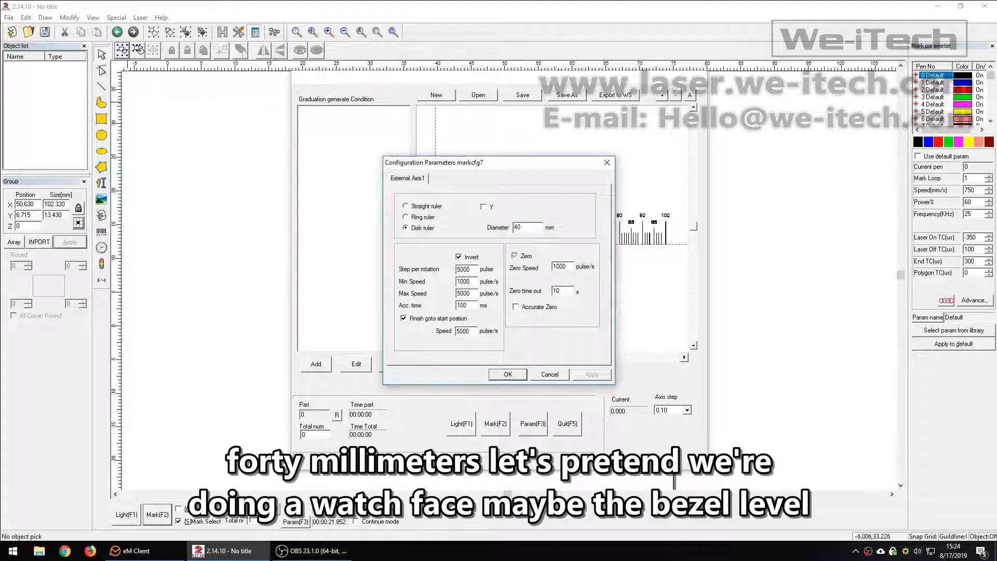
{"action": "left_click", "coordinate": [497, 375]}
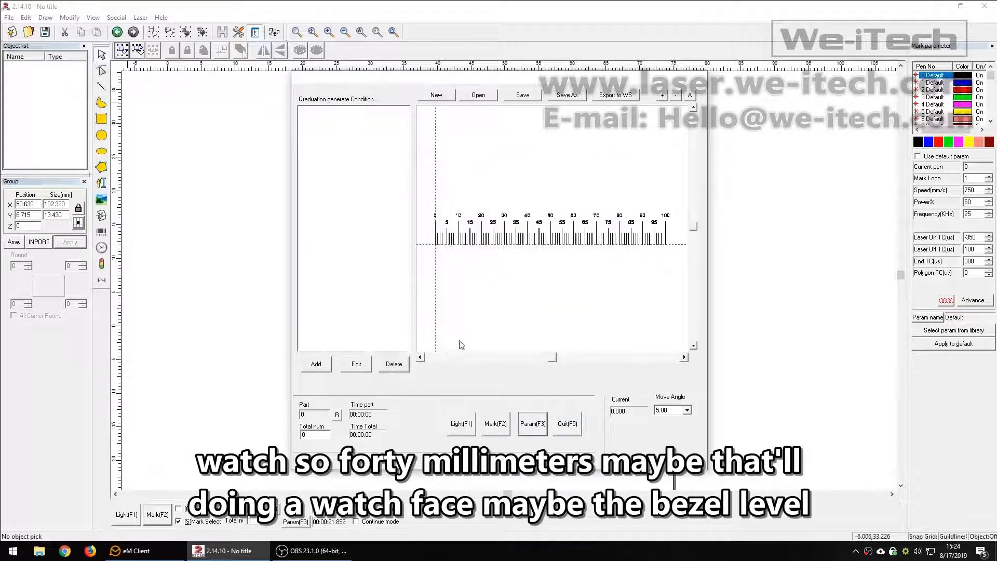
- Add a Line graduation condition to the disk ruler with its start graduation position at 0 degrees
{"action": "left_click", "coordinate": [317, 364]}
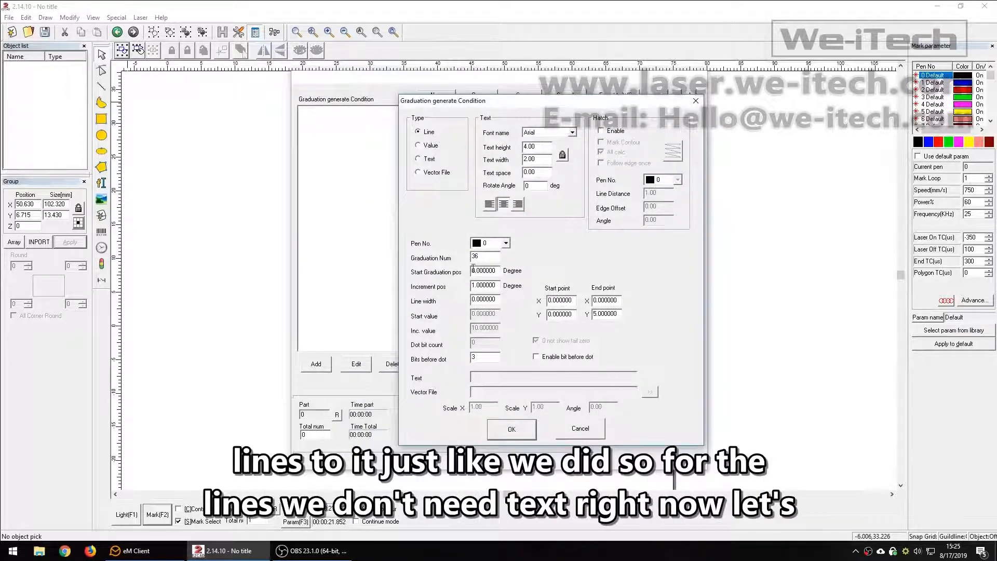
{"action": "left_click_drag", "start_coordinate": [494, 271], "coordinate": [395, 266]}
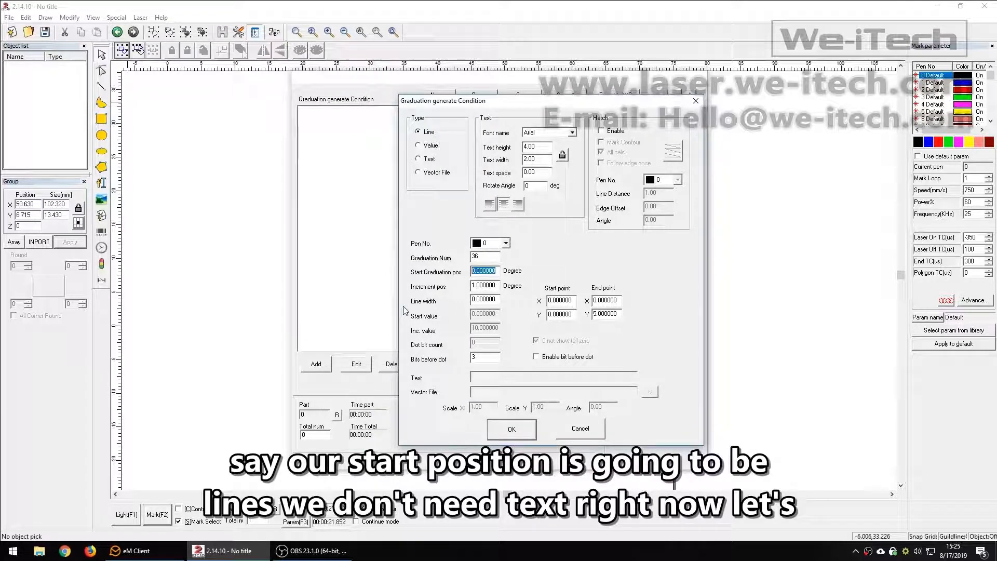
{"action": "type", "text": "0"}
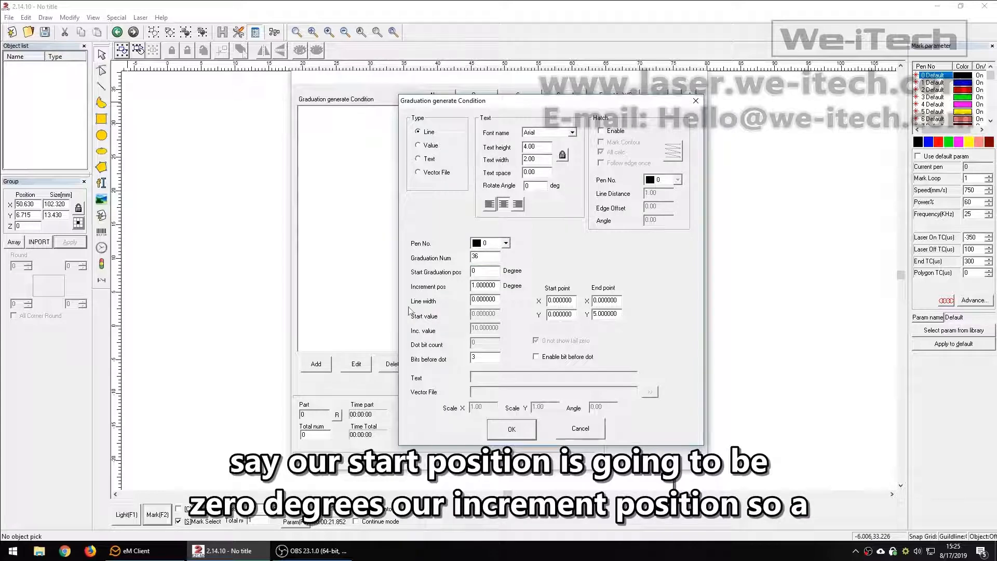
- Calculate 360 divided by 60 in Calculator and set the graduation increment to 6 degrees
{"action": "left_click_drag", "start_coordinate": [497, 287], "coordinate": [420, 289]}
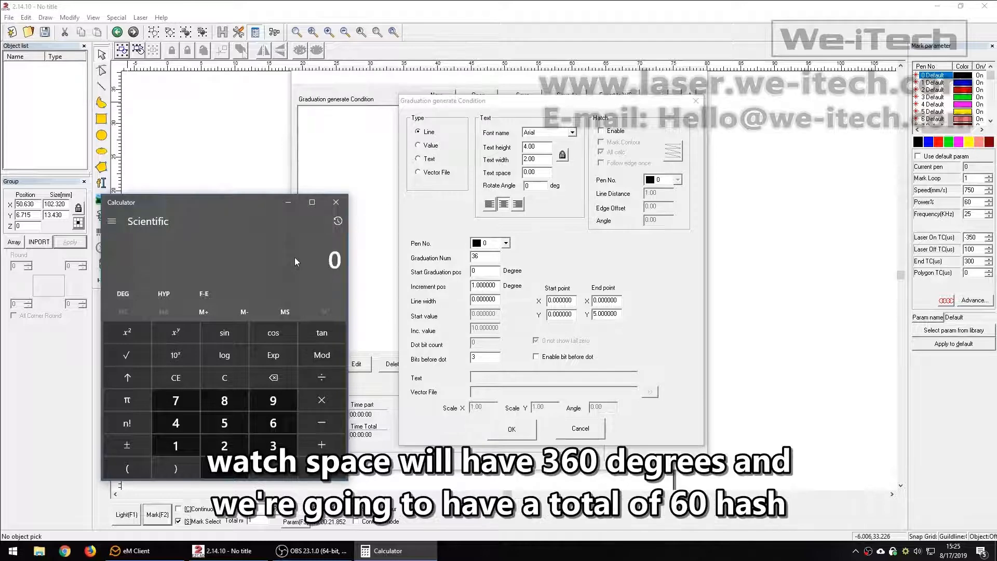
{"action": "type", "text": "360/3"}
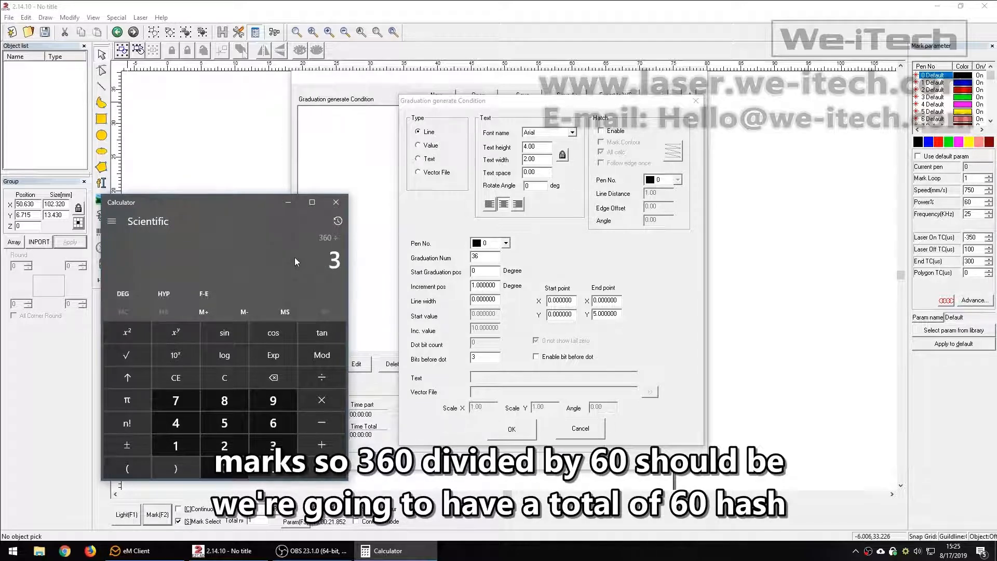
{"action": "key", "text": "BackSpace"}
{"action": "type", "text": "60"}
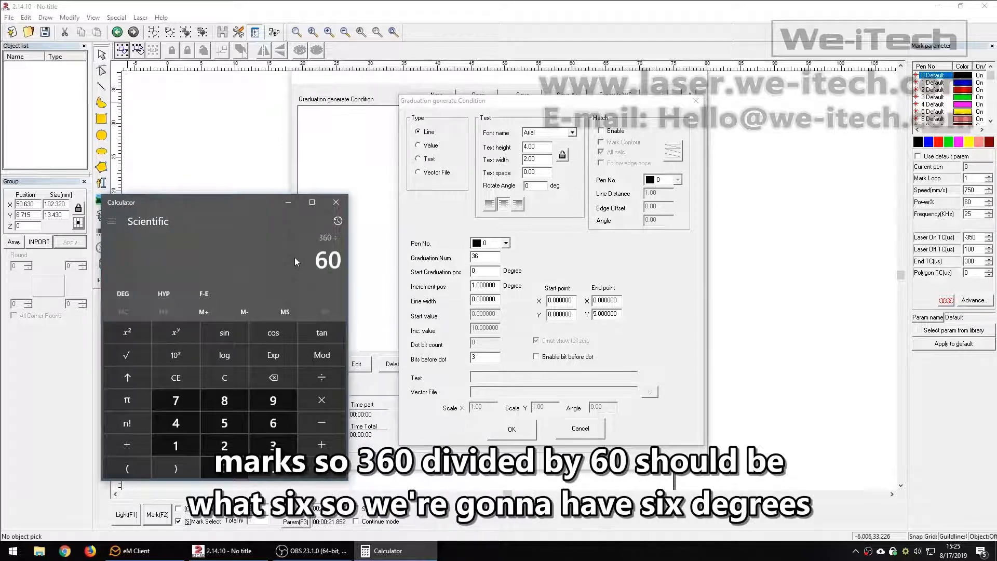
{"action": "key", "text": "Return"}
{"action": "left_click", "coordinate": [336, 202]}
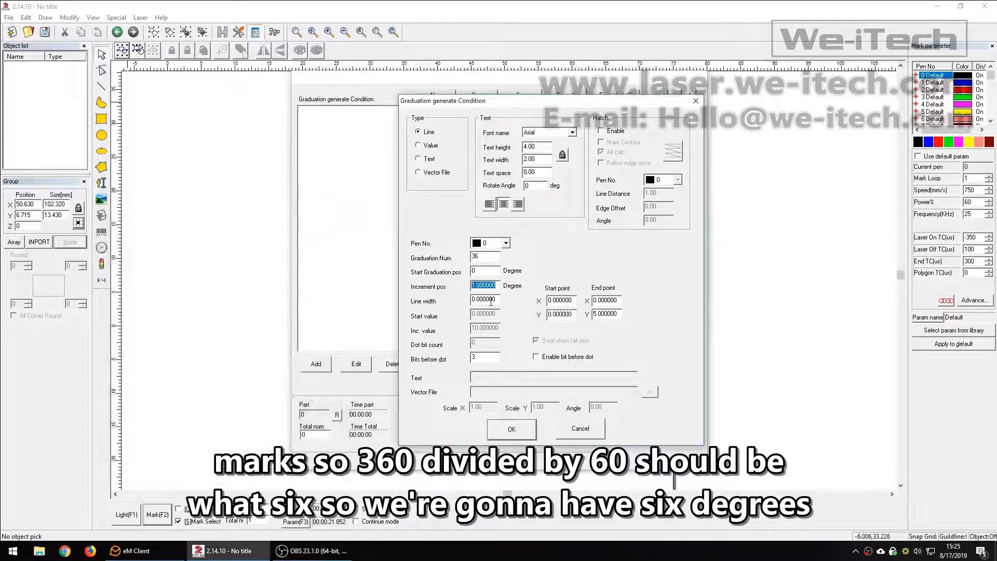
{"action": "type", "text": "6"}
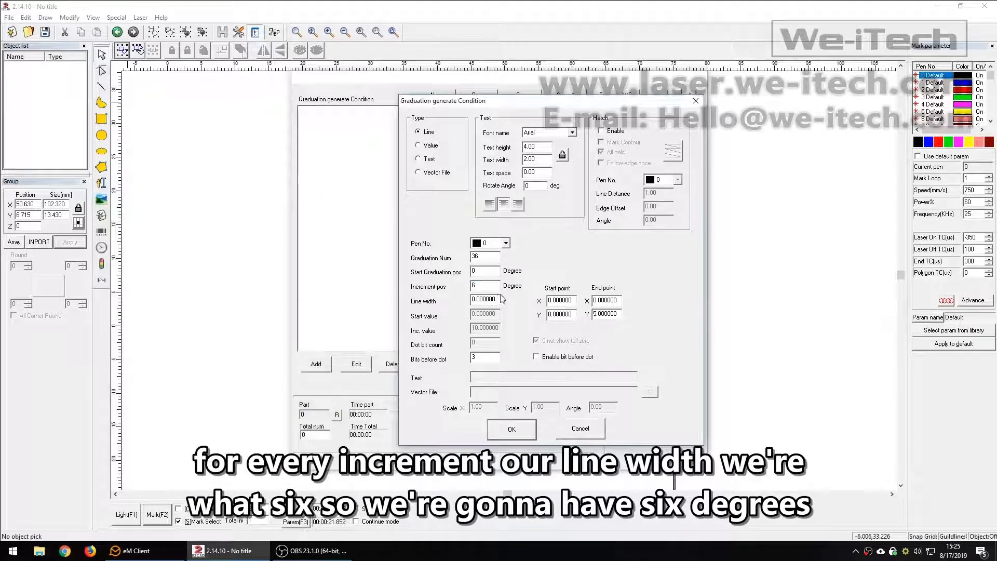
- Set the graduation line width to 0.05 and enable hatching with the concentric ring pattern
{"action": "key", "text": "Tab"}
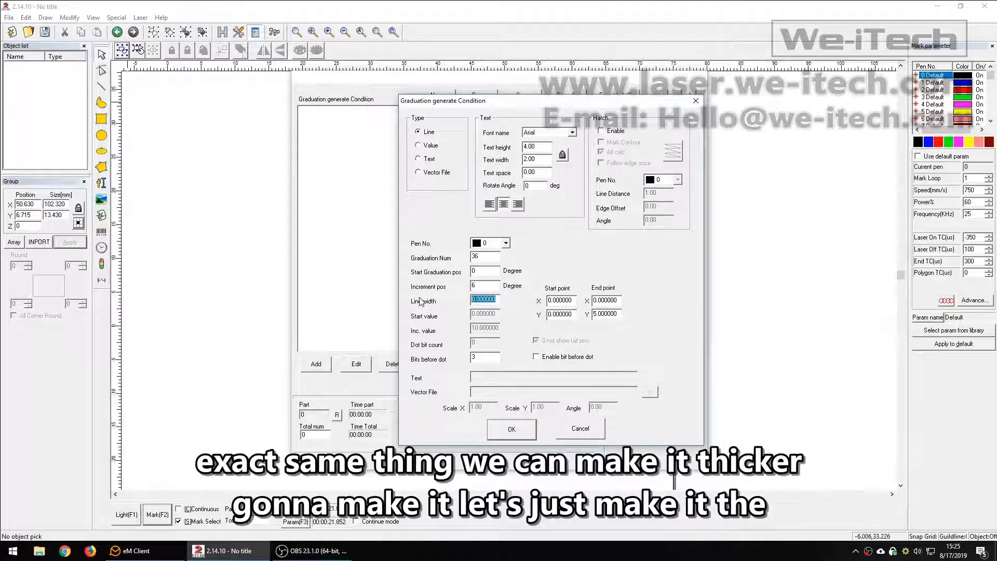
{"action": "key", "text": "BackSpace"}
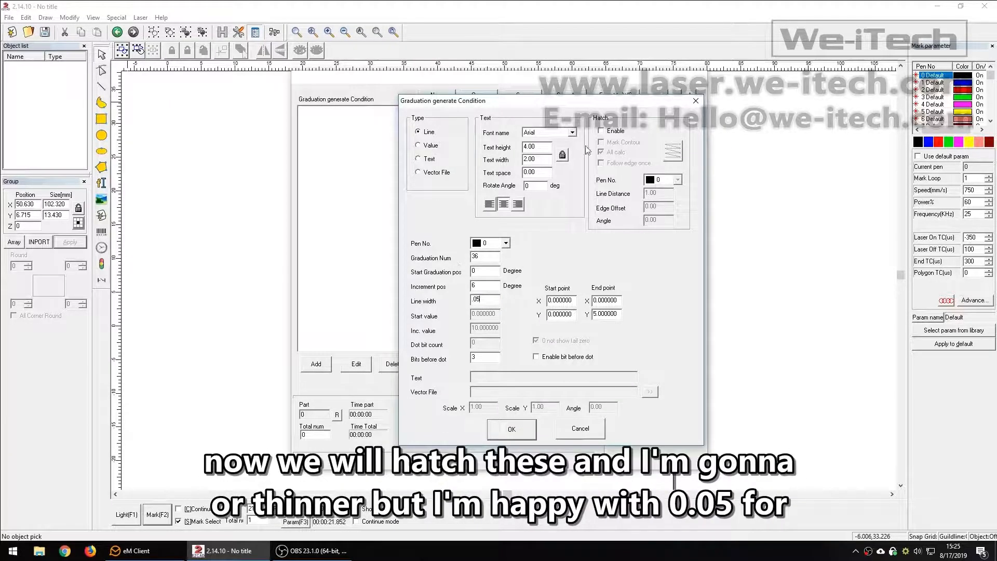
{"action": "left_click", "coordinate": [601, 131]}
{"action": "left_click", "coordinate": [677, 157]}
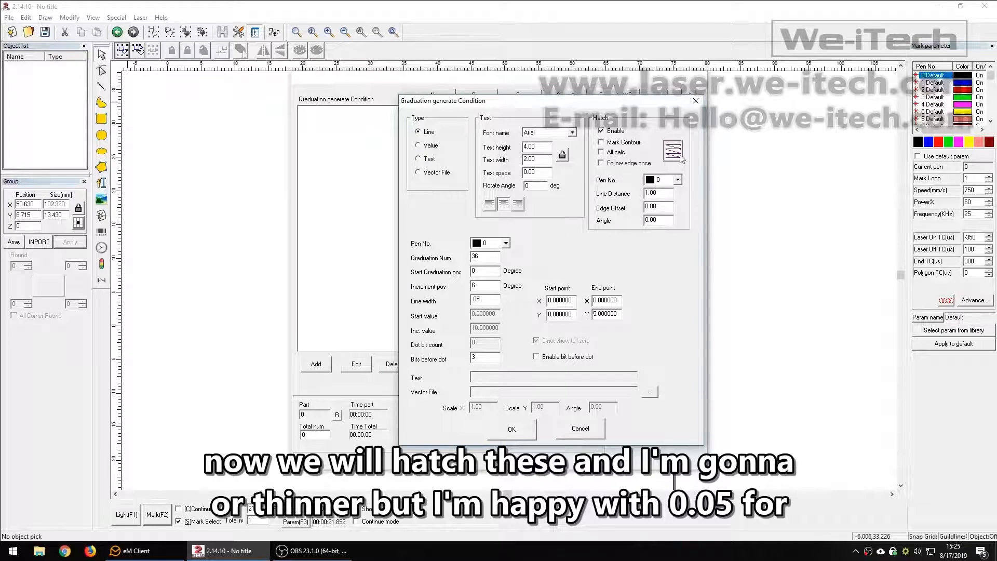
{"action": "left_click", "coordinate": [675, 158]}
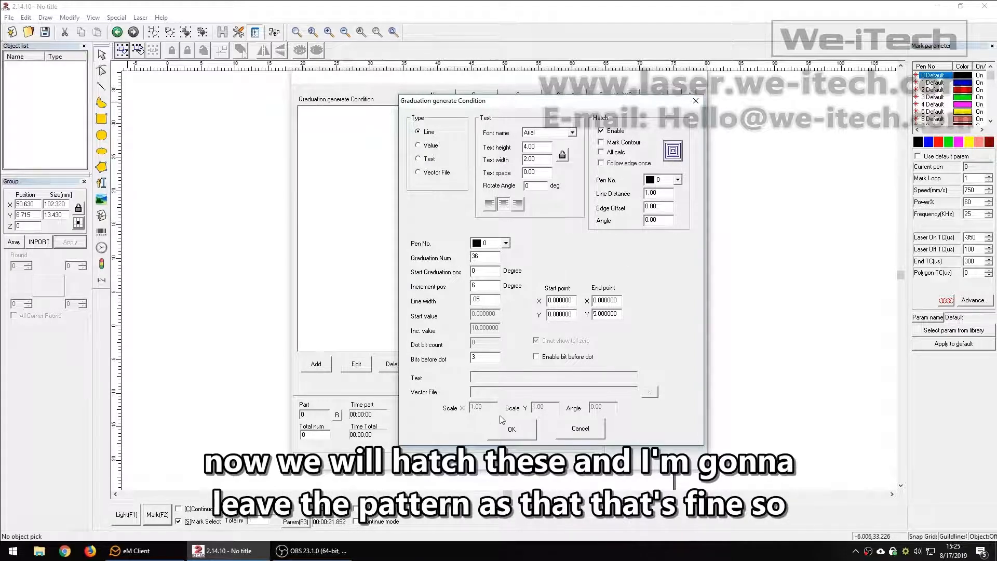
- Set the lines' end point Y to -3 and the graduation number to 60, and accept the condition
{"action": "left_click_drag", "start_coordinate": [620, 314], "coordinate": [527, 314]}
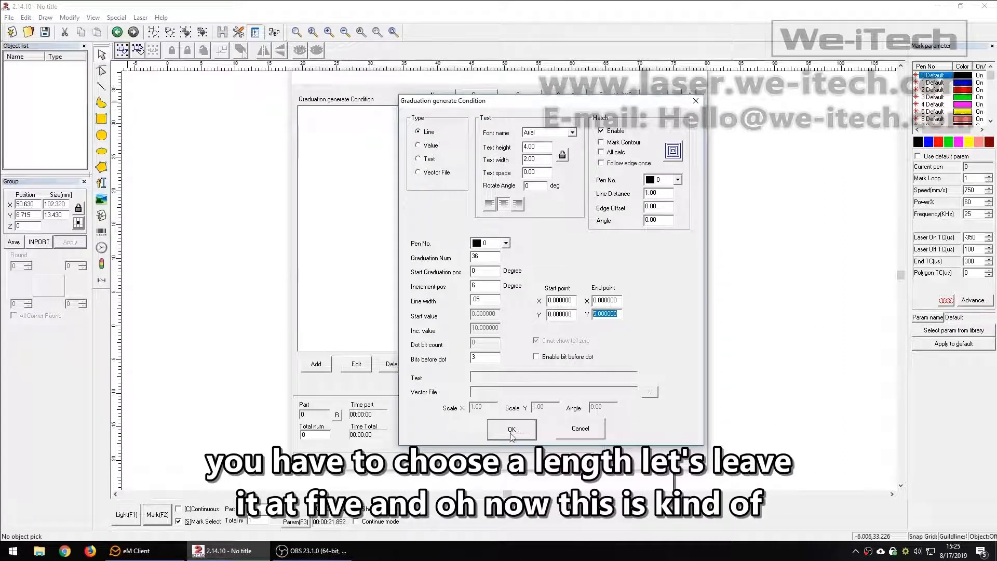
{"action": "left_click", "coordinate": [592, 314]}
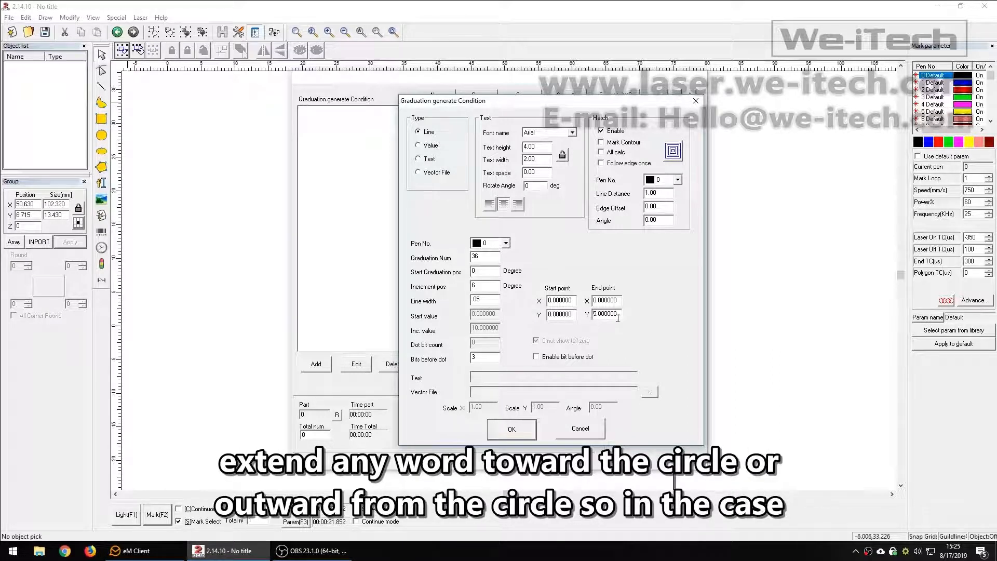
{"action": "left_click_drag", "start_coordinate": [618, 314], "coordinate": [586, 314]}
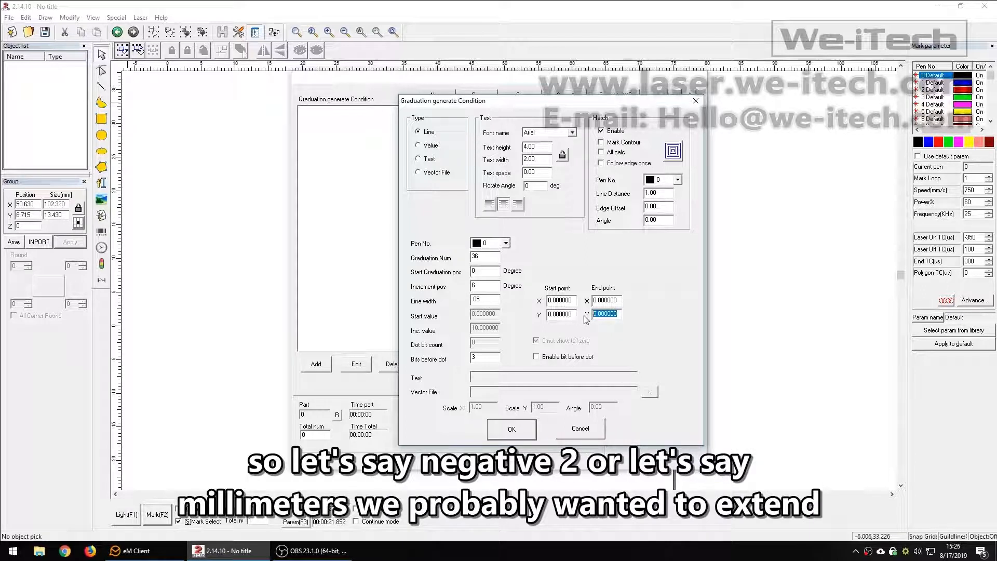
{"action": "type", "text": "-3"}
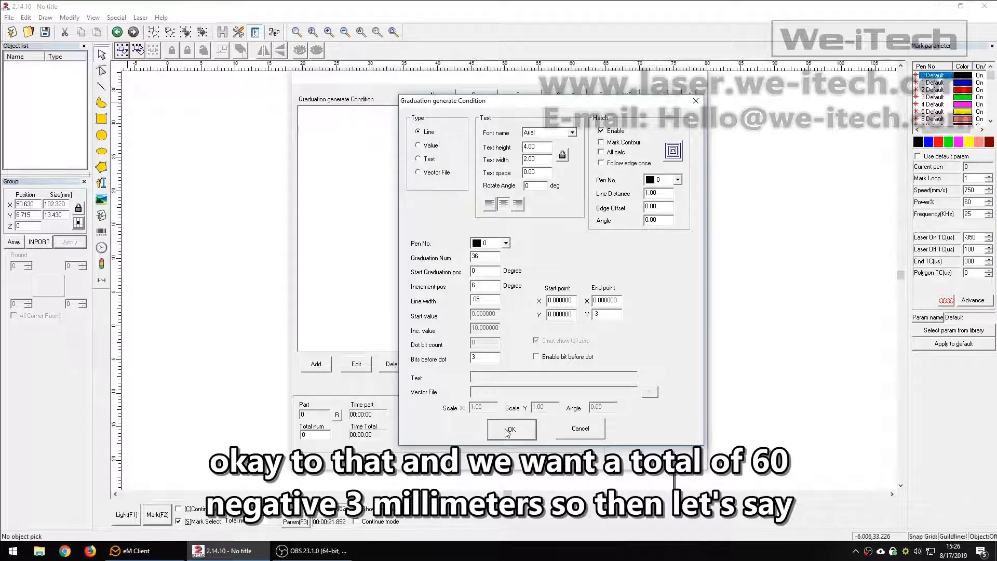
{"action": "left_click_drag", "start_coordinate": [492, 257], "coordinate": [416, 258]}
{"action": "type", "text": "60"}
{"action": "left_click", "coordinate": [511, 429]}
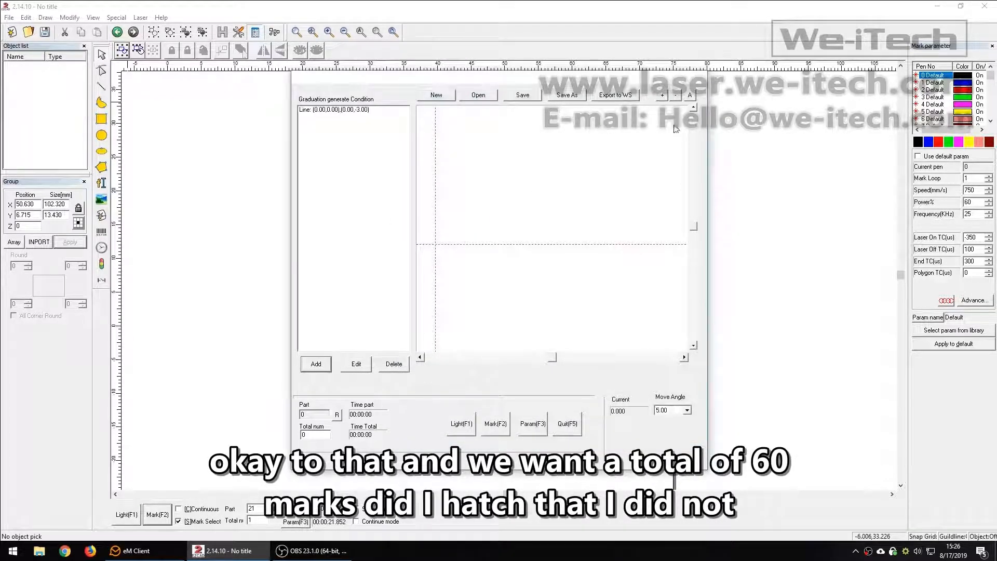
{"action": "left_click", "coordinate": [354, 364]}
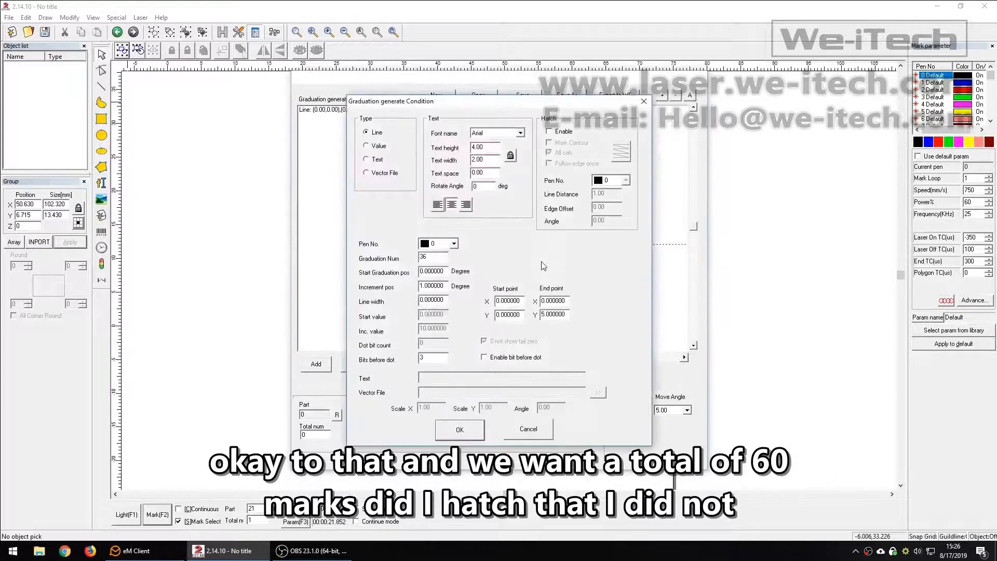
{"action": "left_click", "coordinate": [558, 132]}
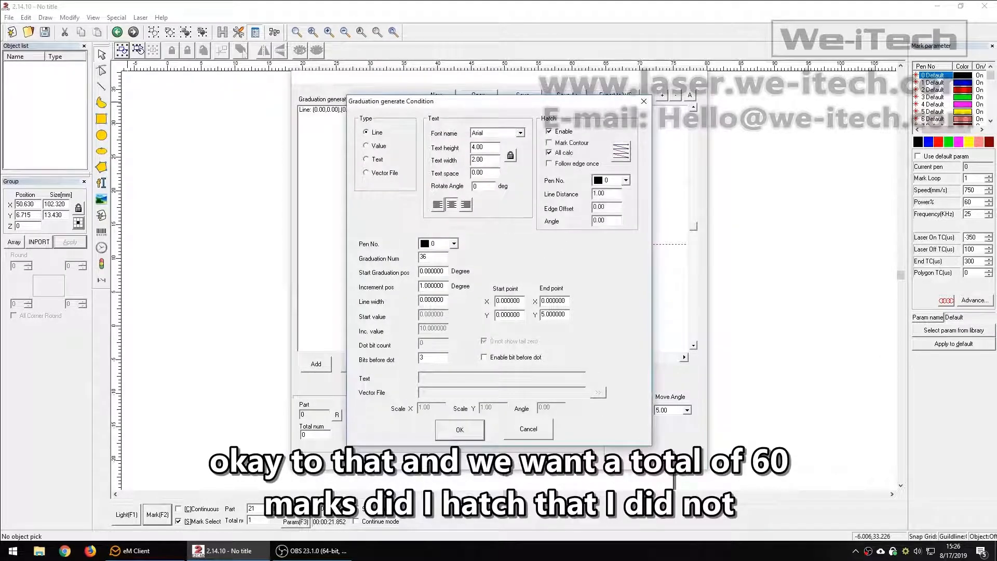
{"action": "left_click", "coordinate": [513, 433]}
- Edit the line graduation condition and set its hatch line distance to 0.01
{"action": "left_click", "coordinate": [356, 119]}
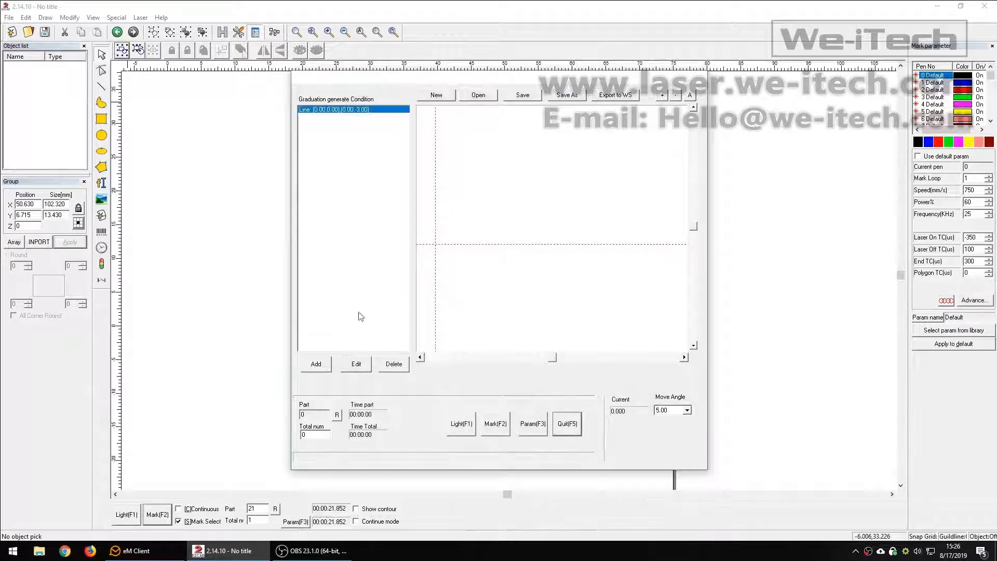
{"action": "left_click", "coordinate": [356, 363]}
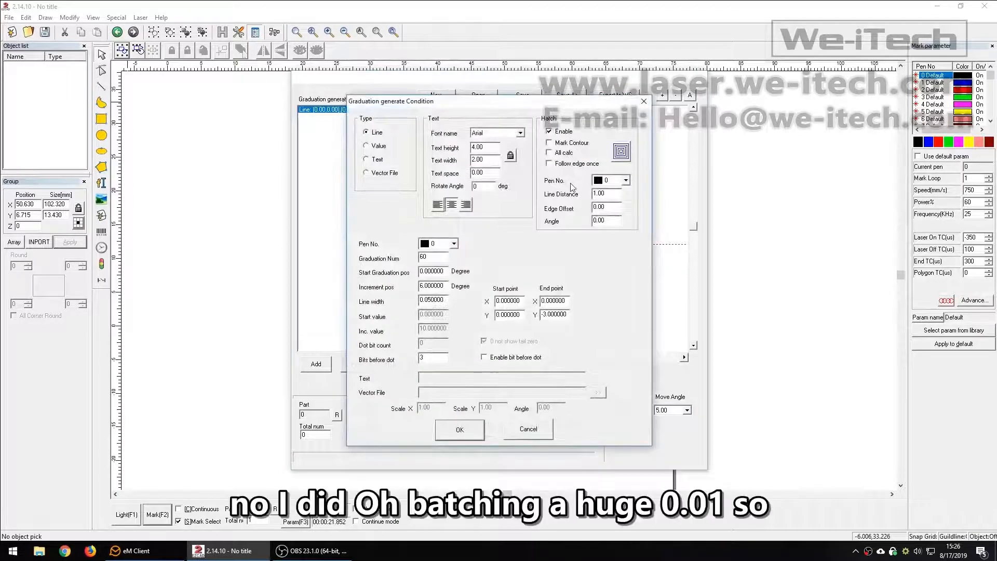
{"action": "double_click", "coordinate": [600, 193]}
{"action": "key", "text": "BackSpace"}
{"action": "left_click", "coordinate": [457, 433]}
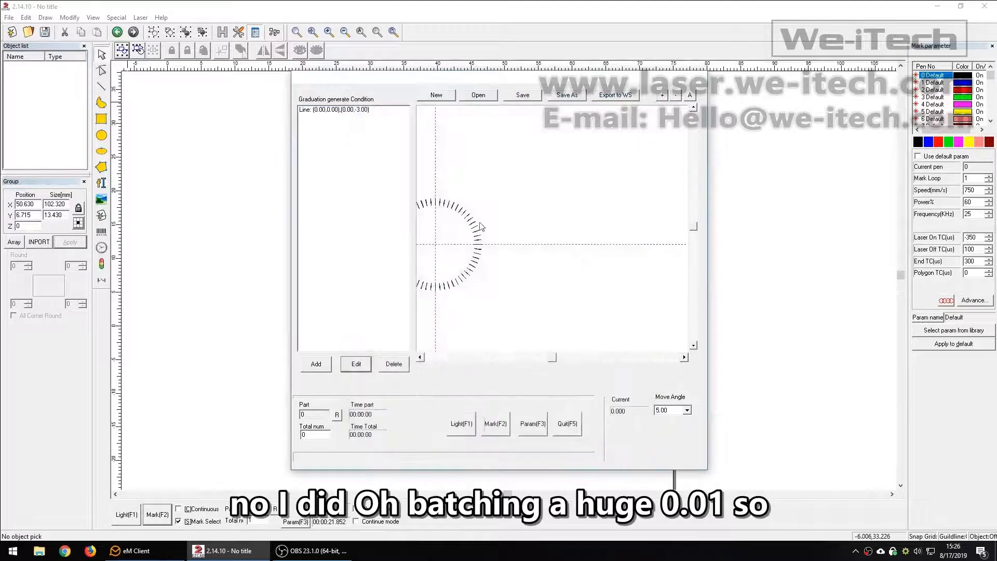
- Fit the disk ruler in the preview, export it to the workspace and save it as "60 marks"
{"action": "left_click", "coordinate": [689, 95]}
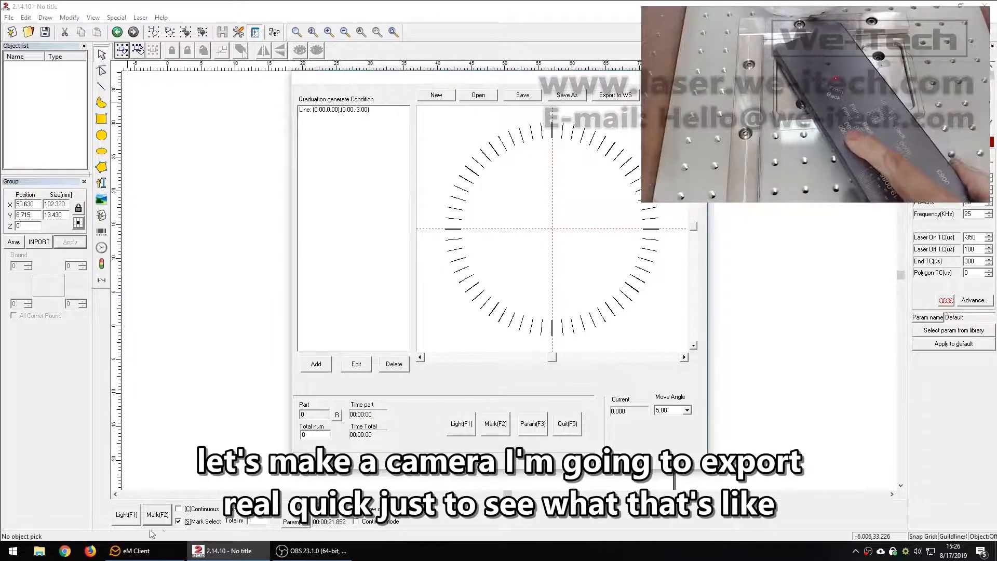
{"action": "left_click", "coordinate": [615, 96]}
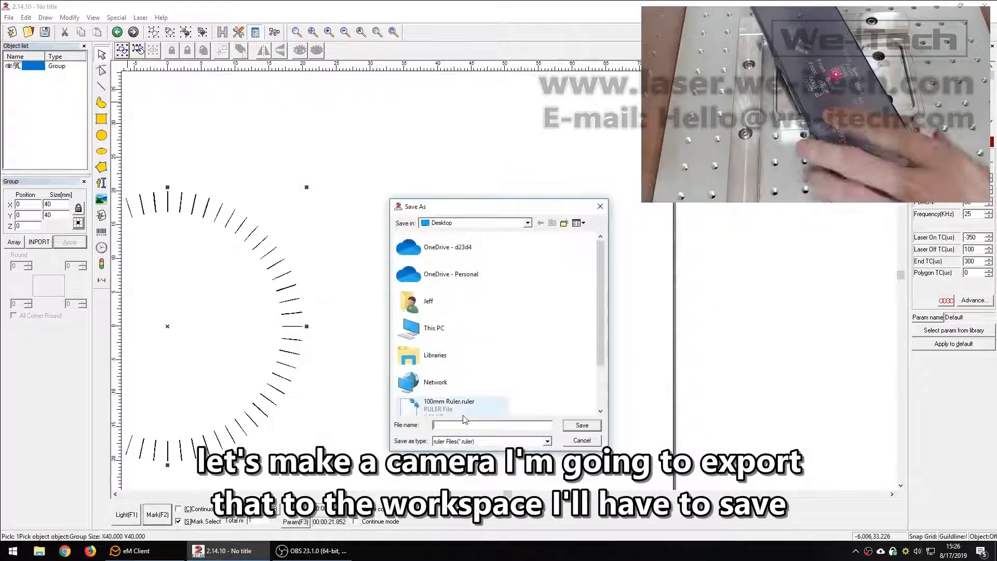
{"action": "type", "text": "6-"}
{"action": "key", "text": "BackSpace"}
{"action": "type", "text": "0 marks"}
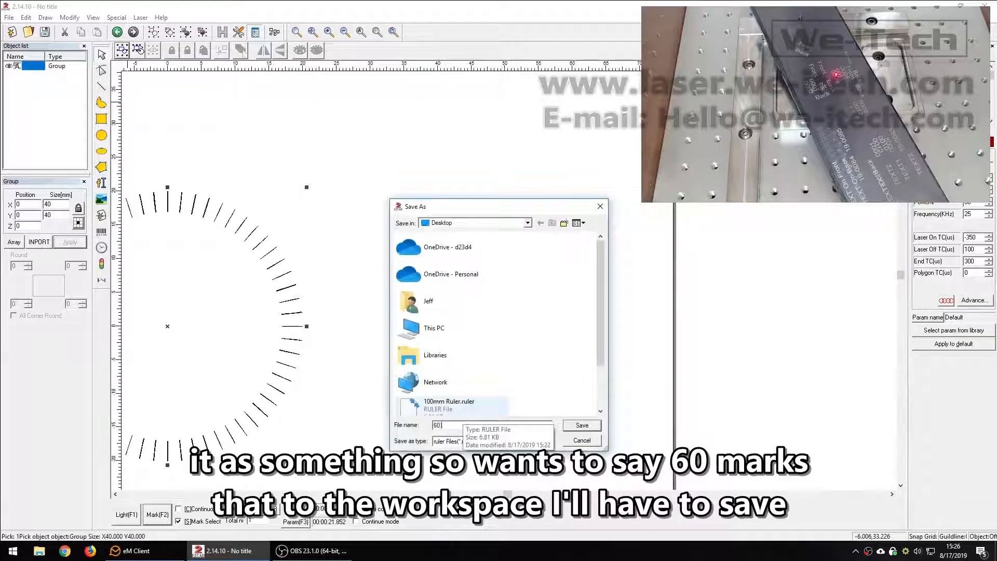
{"action": "key", "text": "Return"}
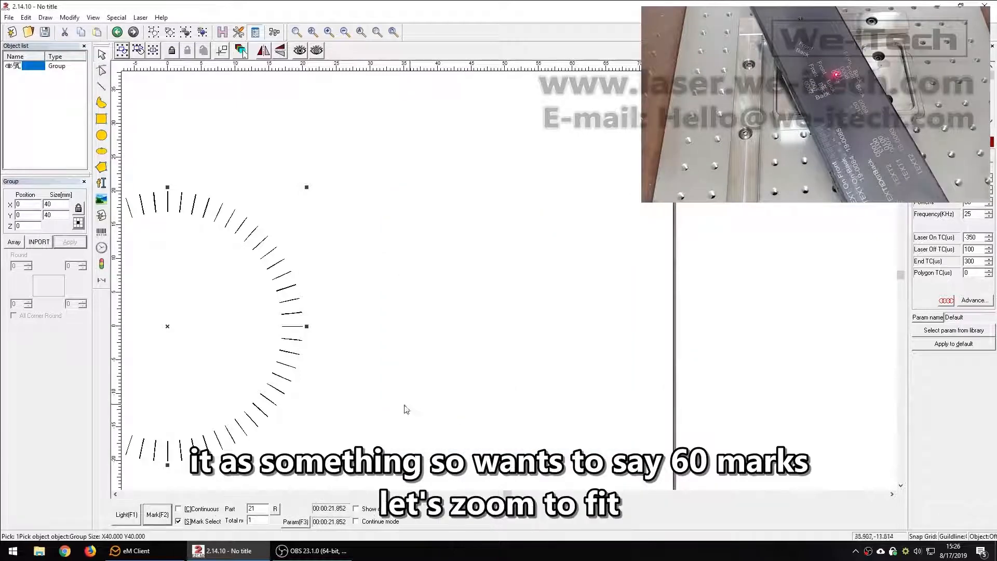
- Preview the exported disk ruler's position with the guide light and mark it with the laser
{"action": "left_click", "coordinate": [361, 32]}
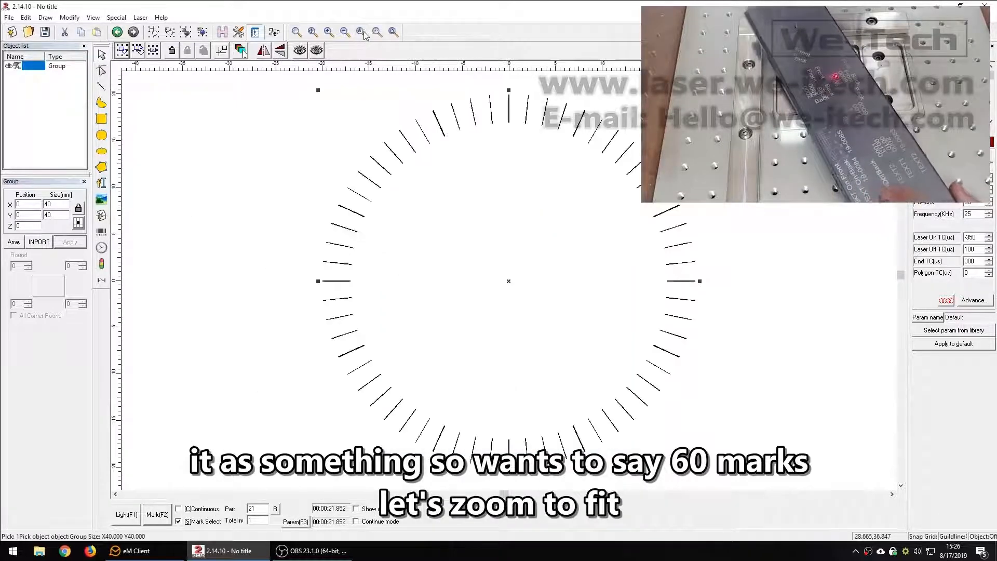
{"action": "left_click", "coordinate": [129, 520]}
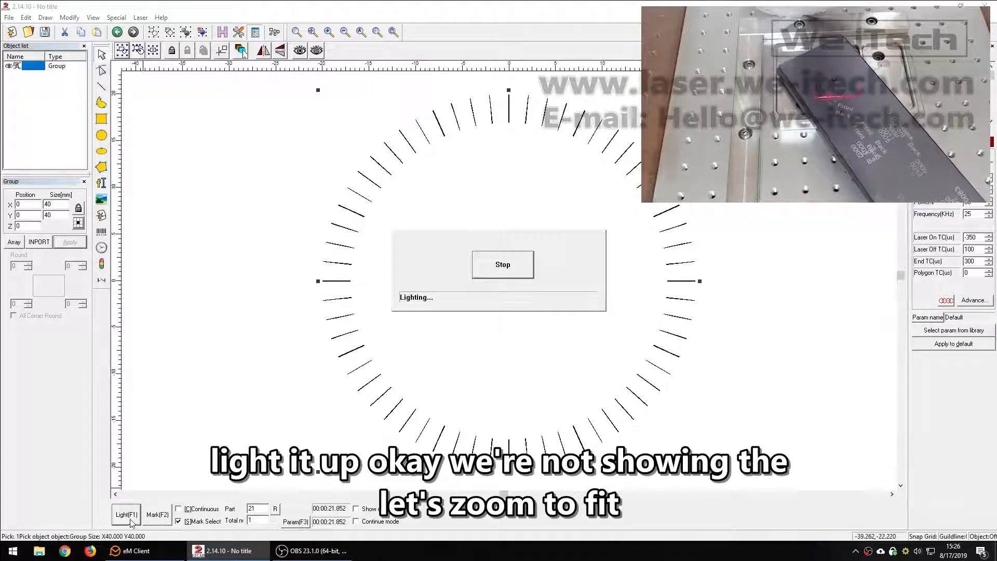
{"action": "left_click", "coordinate": [477, 272]}
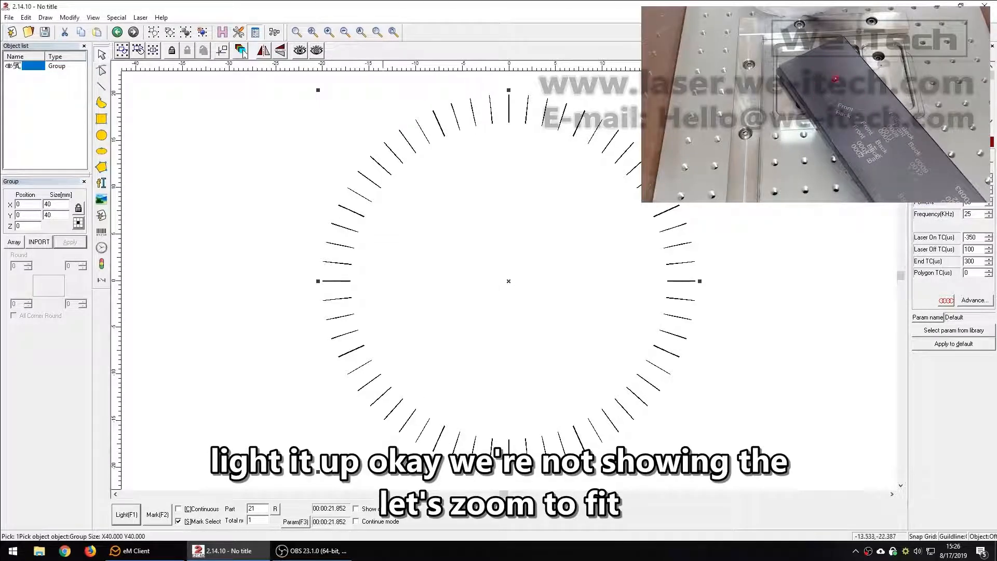
{"action": "left_click", "coordinate": [137, 516]}
{"action": "left_click", "coordinate": [476, 271]}
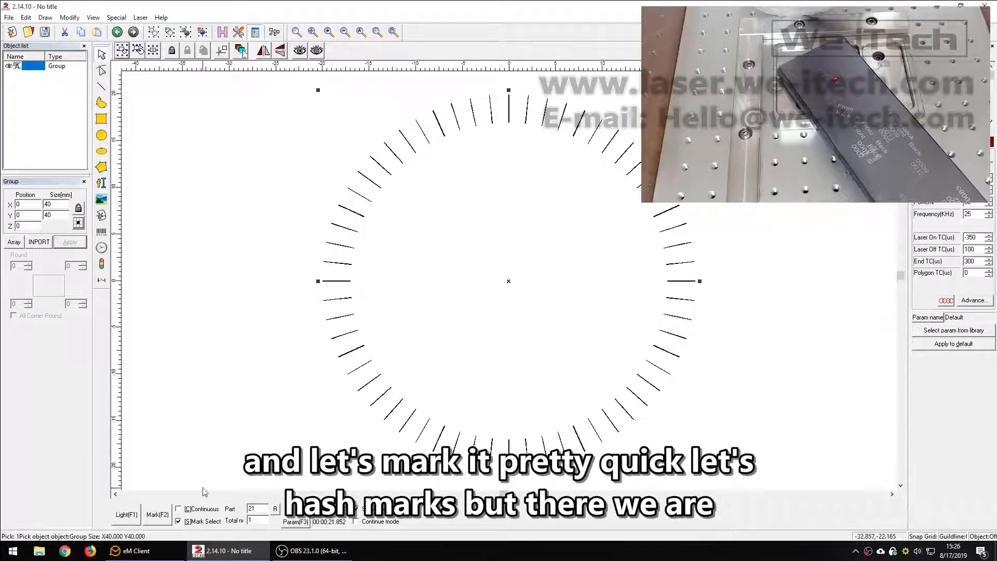
{"action": "left_click", "coordinate": [161, 519]}
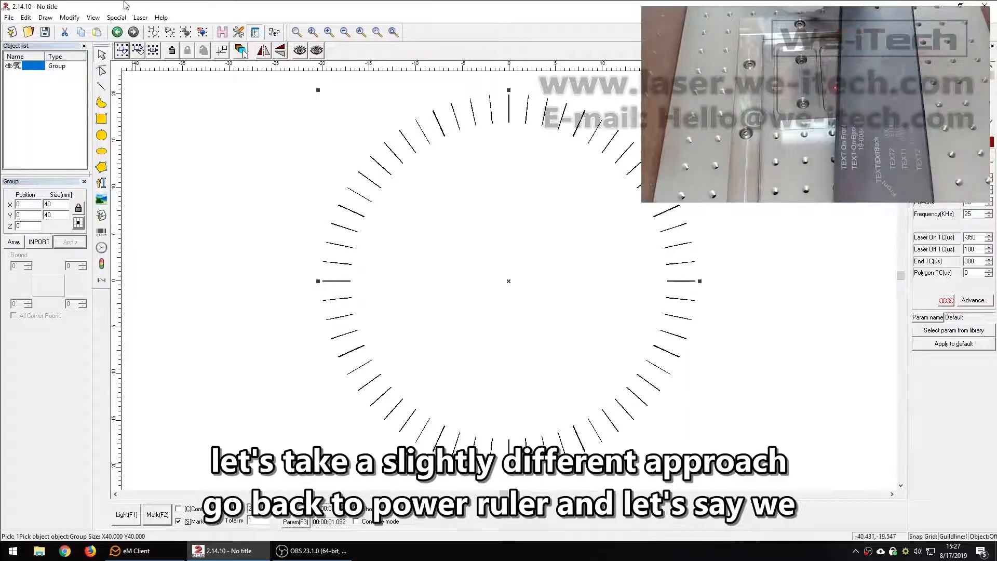
- Reopen the "60 marks" disk ruler in PowerRuler
{"action": "left_click", "coordinate": [140, 17]}
{"action": "left_click", "coordinate": [163, 63]}
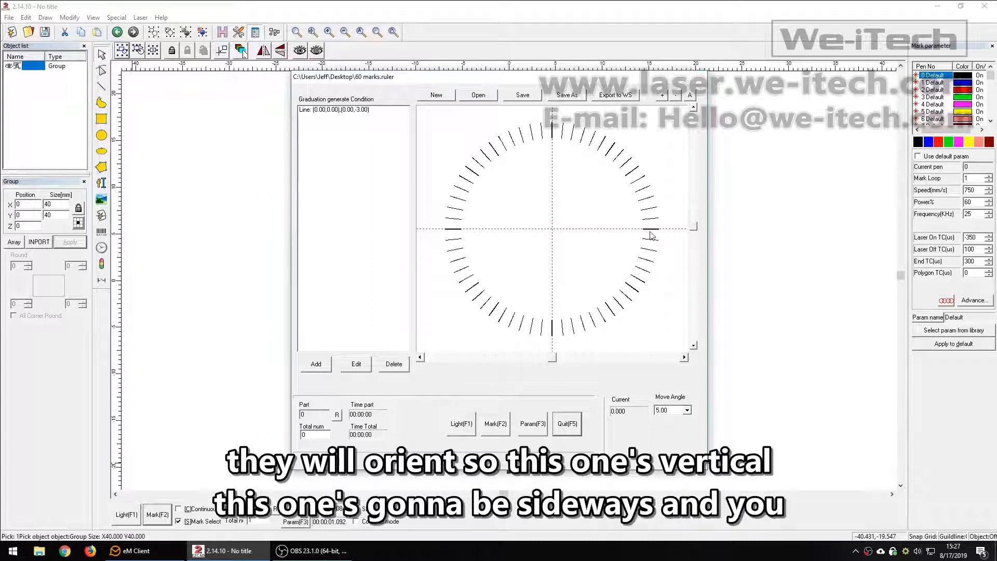
{"action": "left_click", "coordinate": [329, 367]}
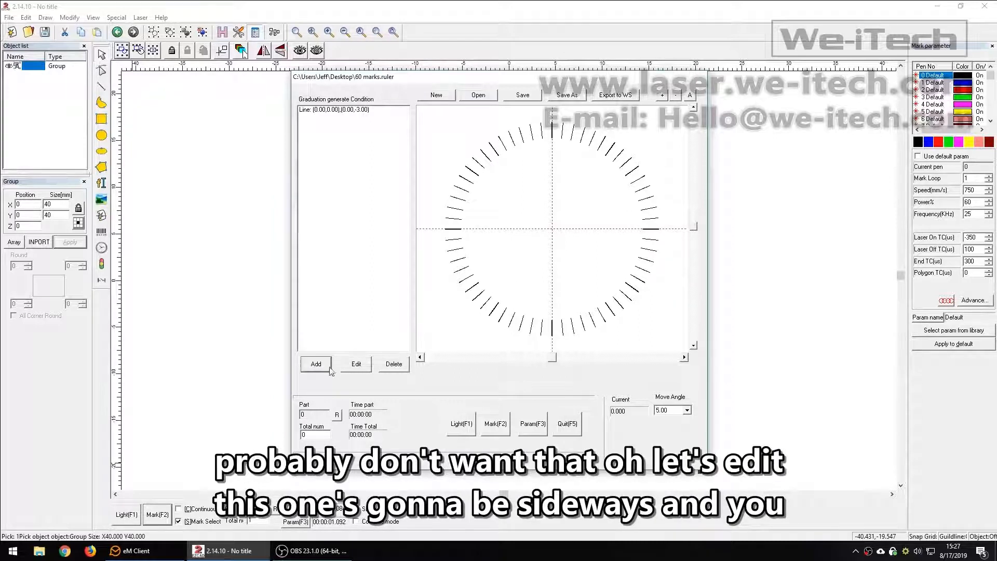
- Edit the existing line condition to 14 graduations starting at 6 degrees, keeping its increment and line width, and accept it
{"action": "left_click", "coordinate": [340, 110]}
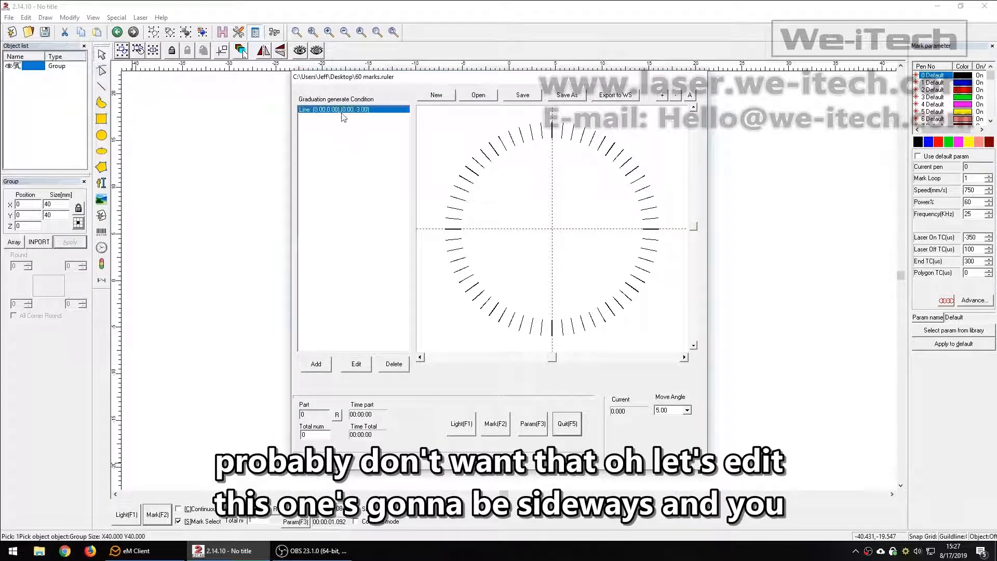
{"action": "left_click", "coordinate": [362, 365]}
{"action": "left_click_drag", "start_coordinate": [485, 103], "coordinate": [797, 105]}
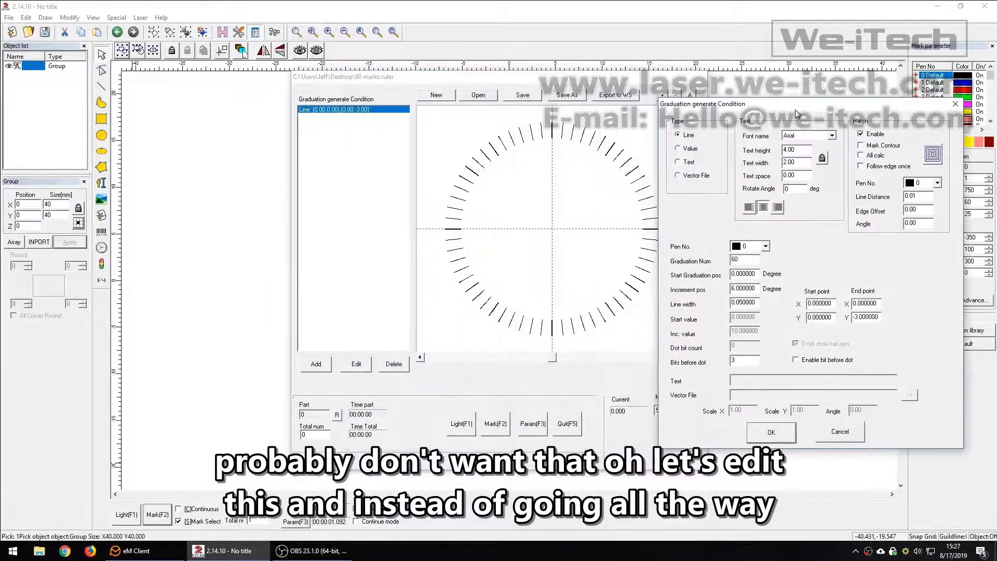
{"action": "double_click", "coordinate": [750, 263]}
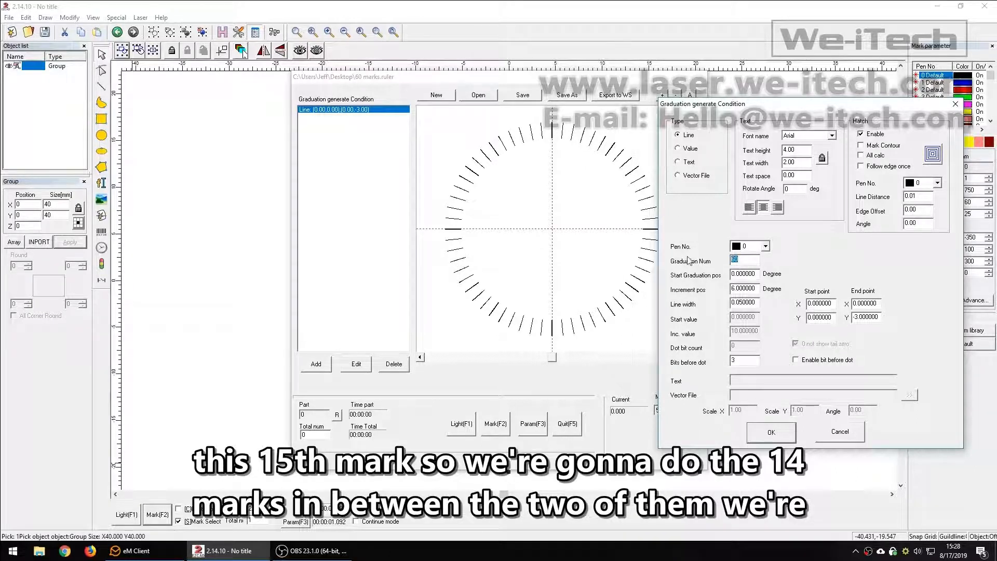
{"action": "type", "text": "14"}
{"action": "key", "text": "Tab"}
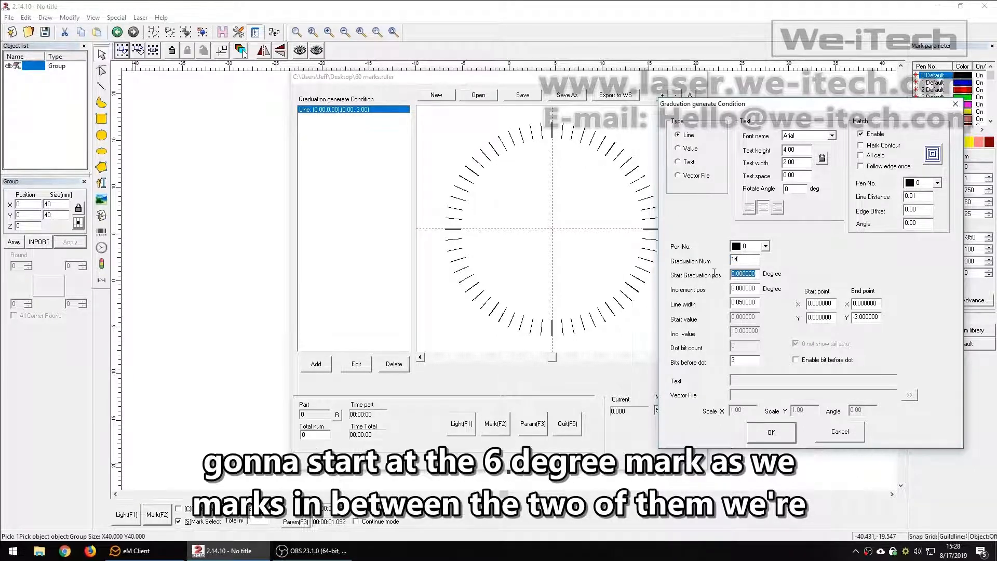
{"action": "type", "text": "6"}
{"action": "double_click", "coordinate": [754, 289]}
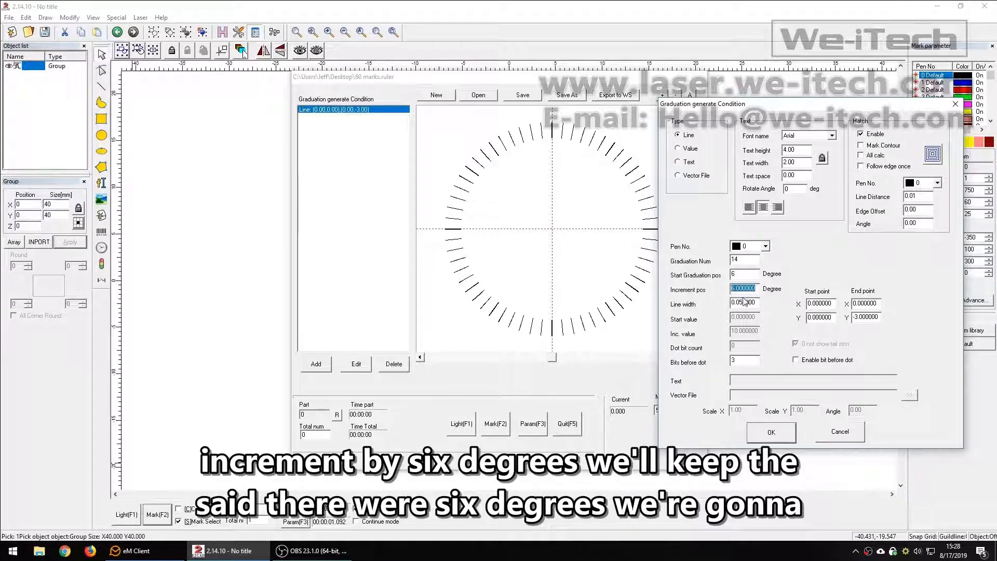
{"action": "double_click", "coordinate": [755, 303]}
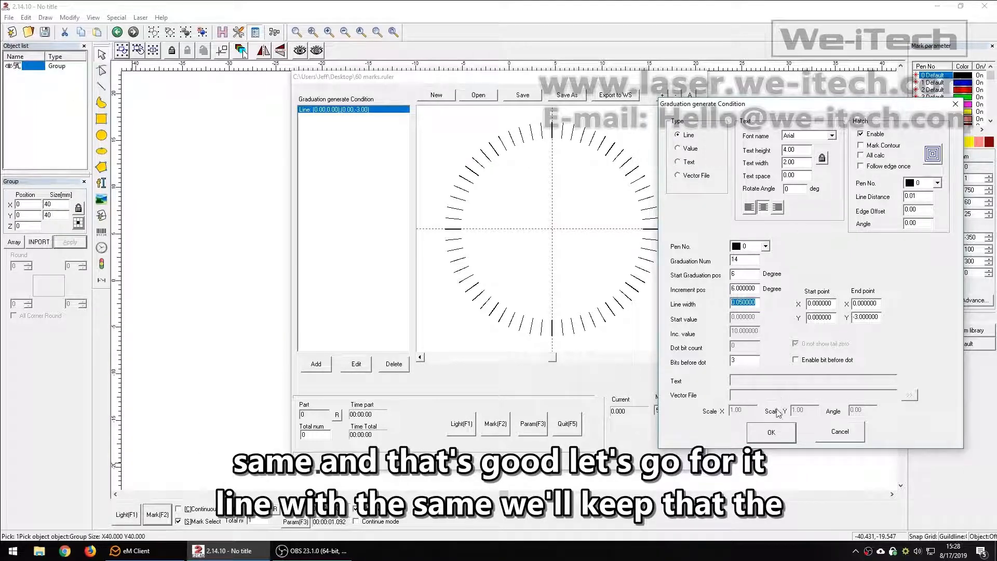
{"action": "left_click", "coordinate": [774, 432]}
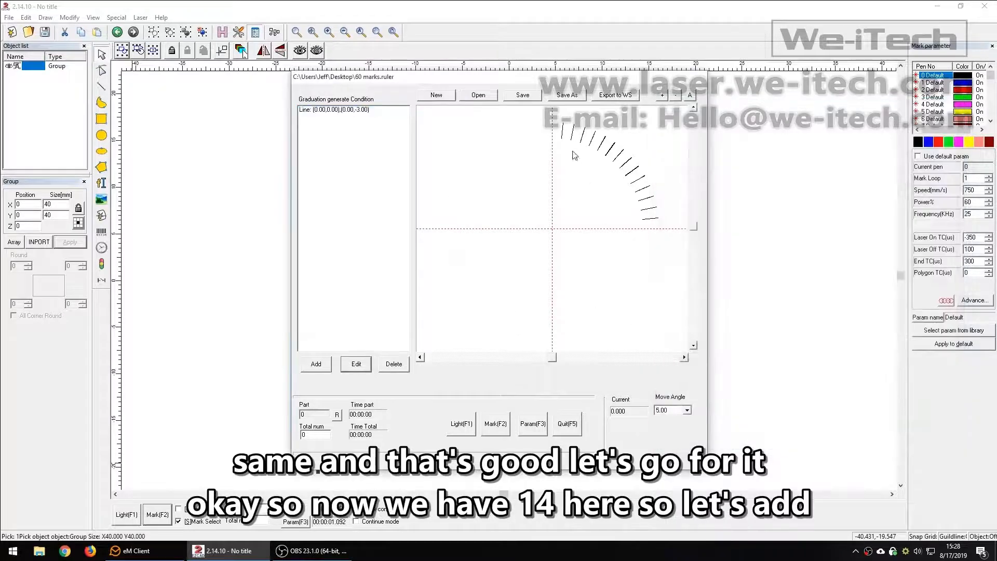
- Add a second line graduation condition with 14 graduations starting at 186 degrees
{"action": "left_click", "coordinate": [317, 365]}
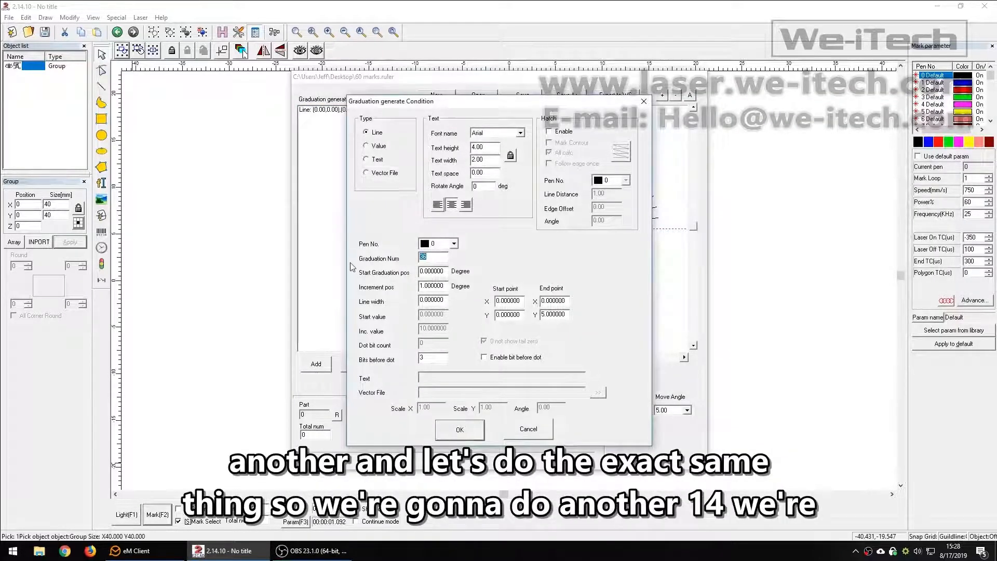
{"action": "type", "text": "14"}
{"action": "double_click", "coordinate": [437, 273]}
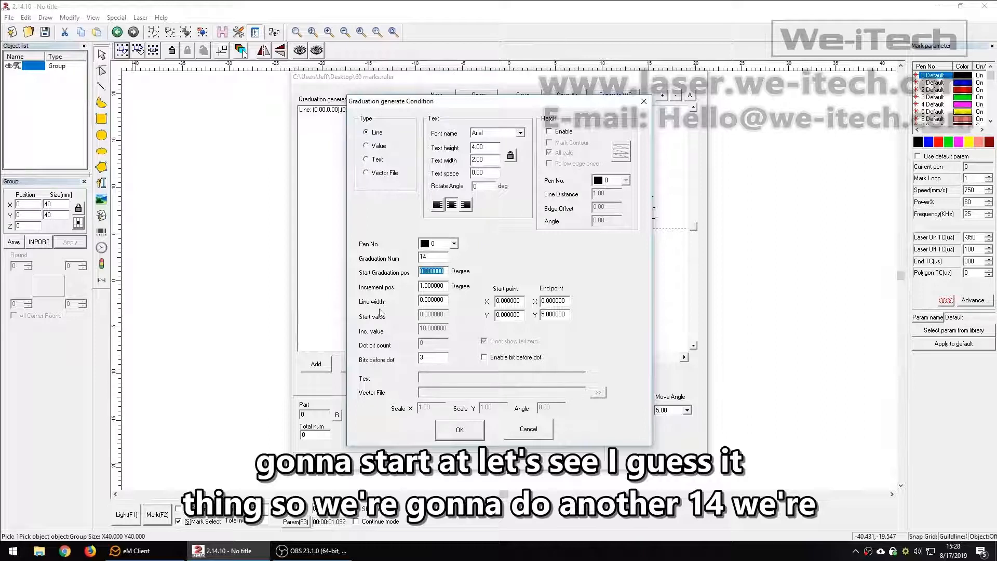
{"action": "type", "text": "180"}
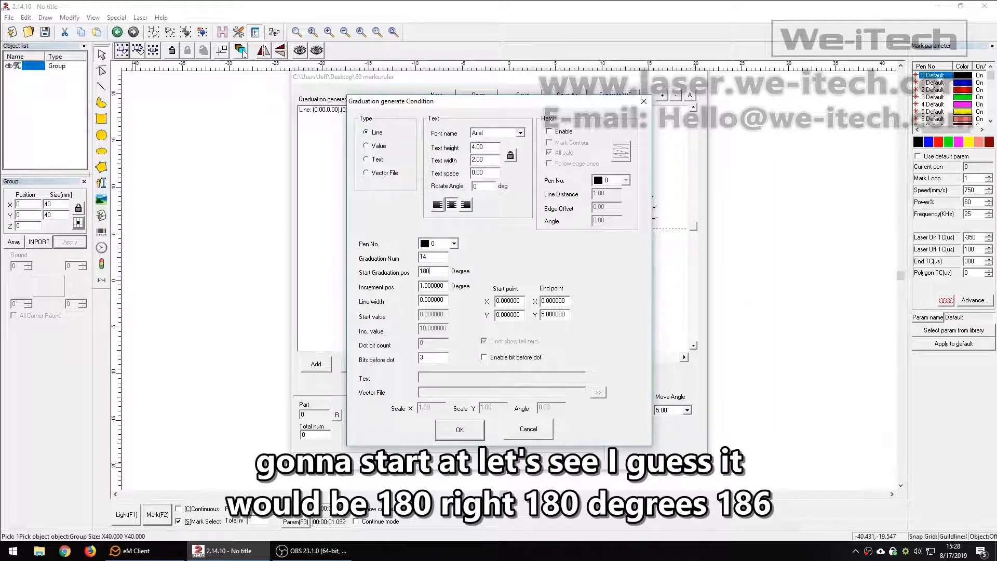
{"action": "double_click", "coordinate": [427, 272]}
{"action": "type", "text": "186"}
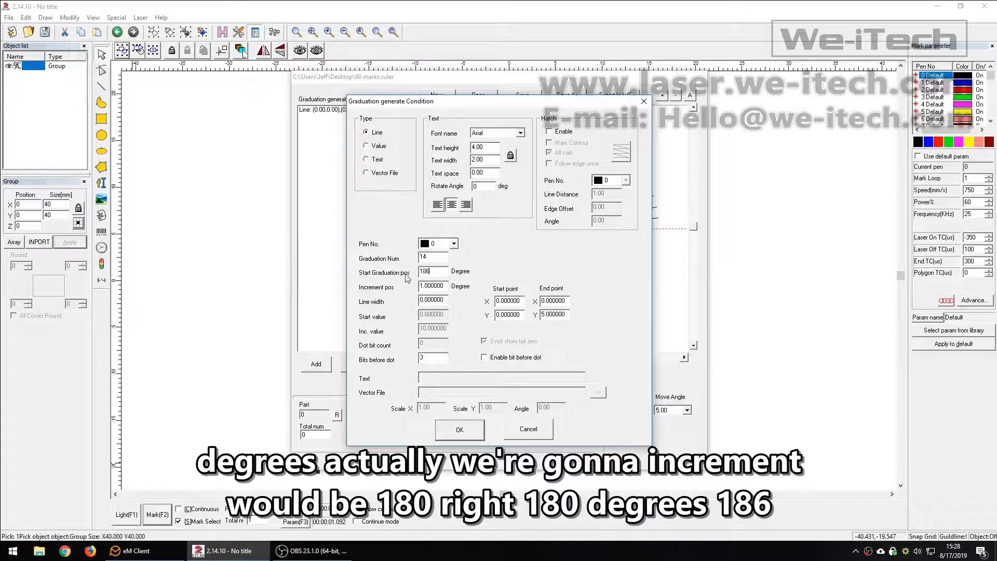
- Set the second condition's increment to 6 degrees and its line width to 0.05
{"action": "double_click", "coordinate": [423, 285]}
{"action": "type", "text": "6"}
{"action": "key", "text": "Tab"}
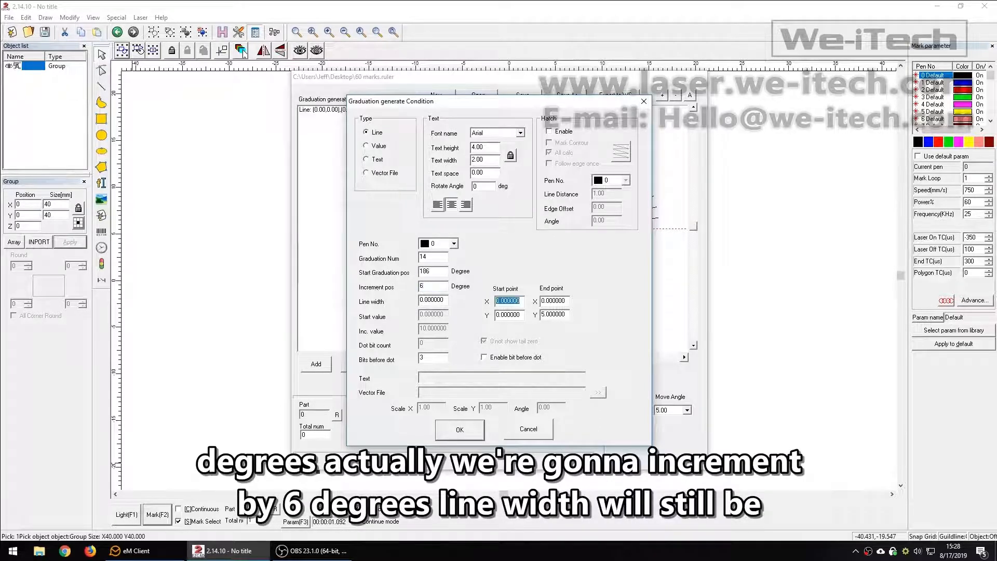
{"action": "key", "text": "Tab"}
{"action": "double_click", "coordinate": [423, 299]}
{"action": "type", "text": "05"}
- Enable hatching for the second condition with the concentric ring pattern and a line distance of 0.01
{"action": "left_click", "coordinate": [549, 132]}
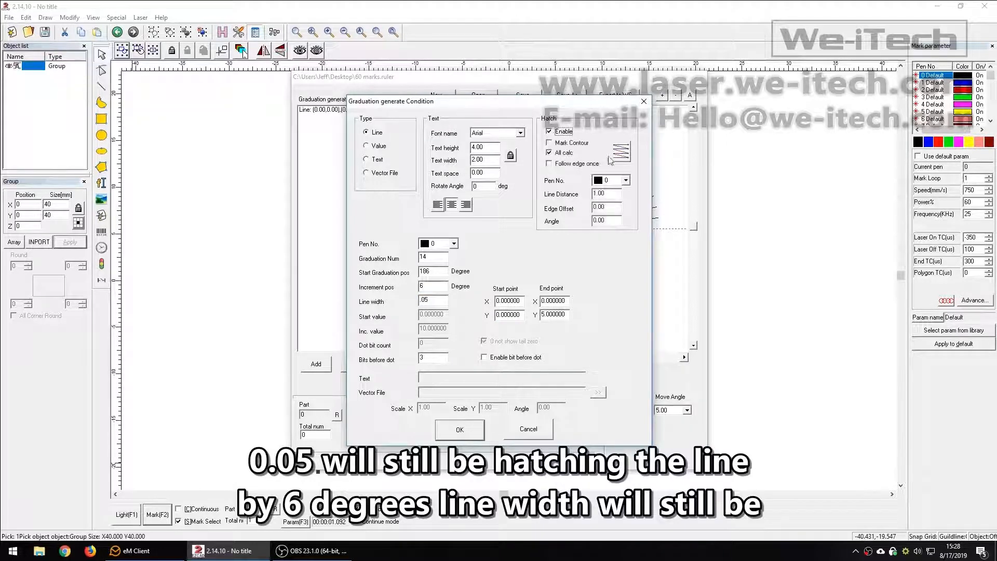
{"action": "left_click", "coordinate": [625, 160]}
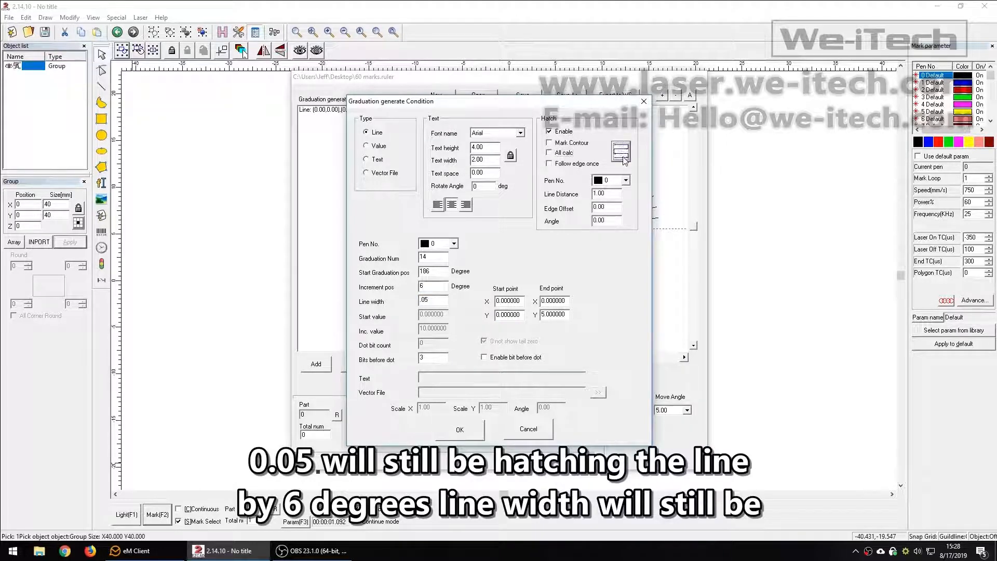
{"action": "left_click", "coordinate": [625, 160]}
{"action": "key", "text": "Tab"}
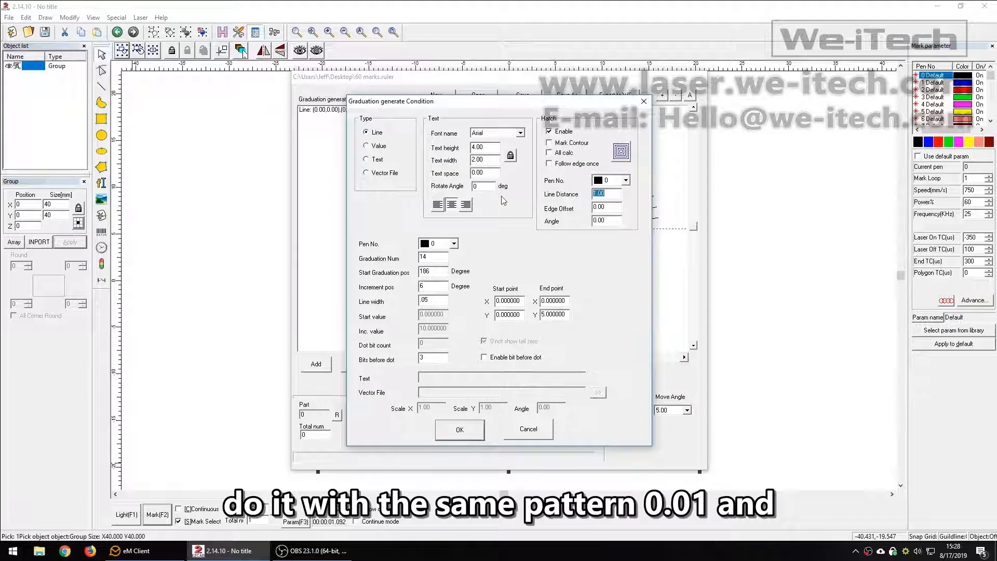
{"action": "type", "text": ".01"}
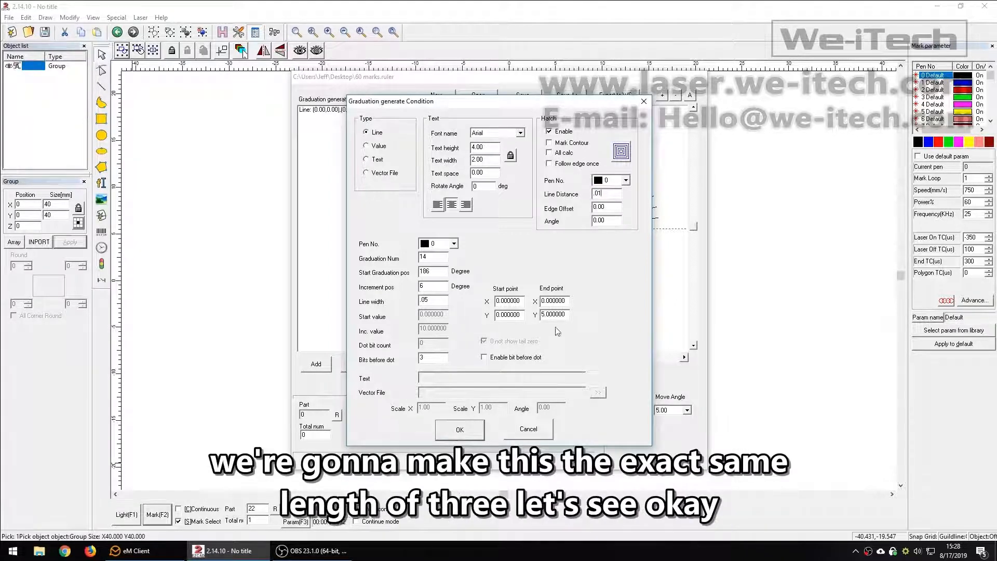
- Set the second condition's end point Y to 3 and accept the condition
{"action": "left_click_drag", "start_coordinate": [563, 311], "coordinate": [458, 313]}
{"action": "type", "text": "3"}
{"action": "left_click", "coordinate": [459, 430]}
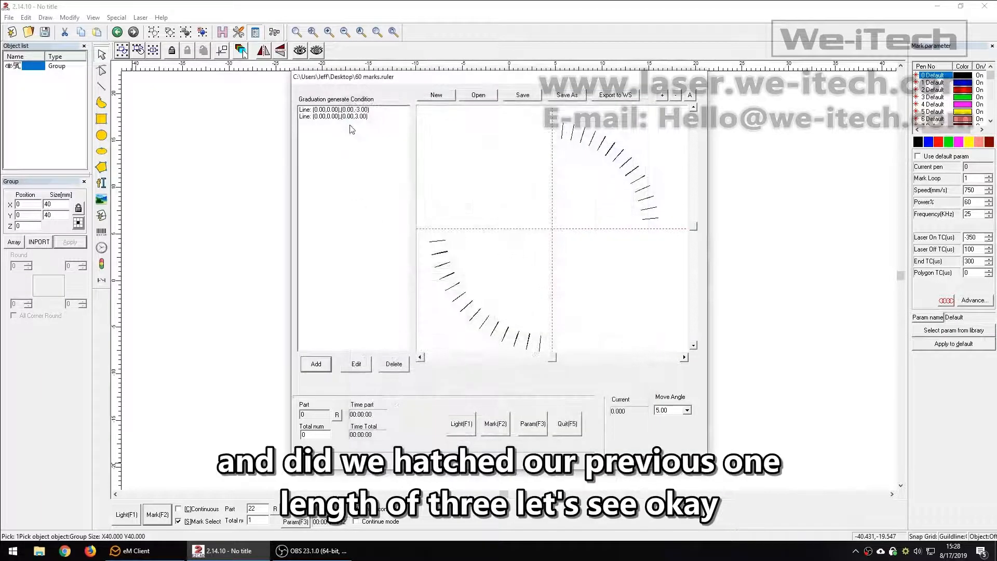
- Check the first line condition's hatch settings and close it without making changes
{"action": "left_click", "coordinate": [359, 111]}
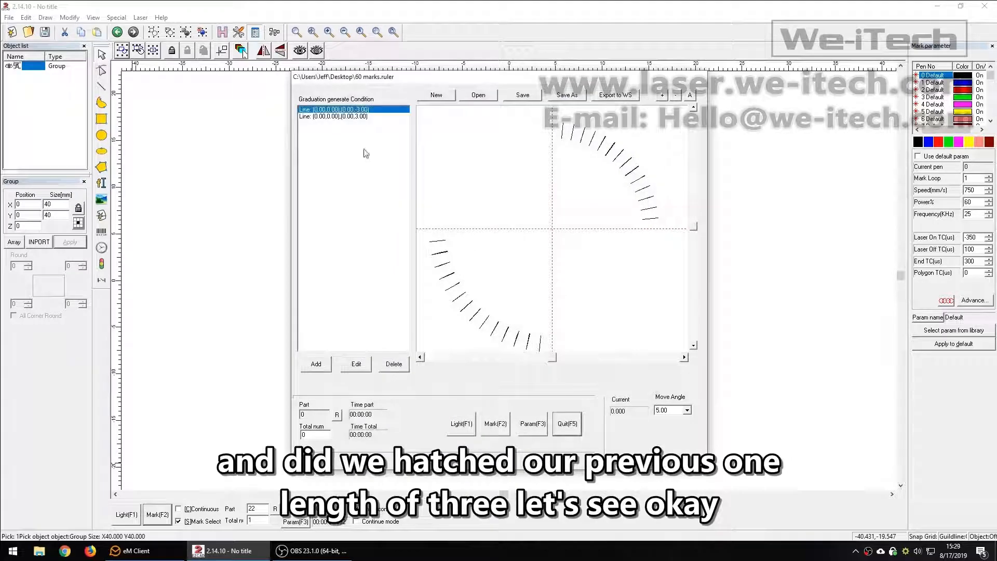
{"action": "left_click", "coordinate": [356, 364]}
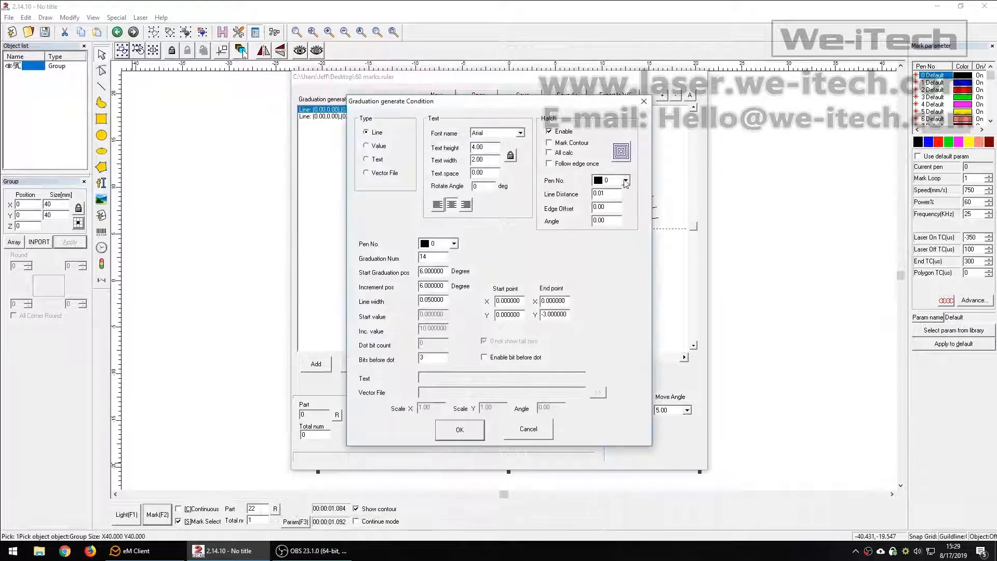
{"action": "left_click", "coordinate": [527, 428]}
- Edit the second line condition, set its end point Y to -3 and accept it
{"action": "left_click", "coordinate": [346, 117]}
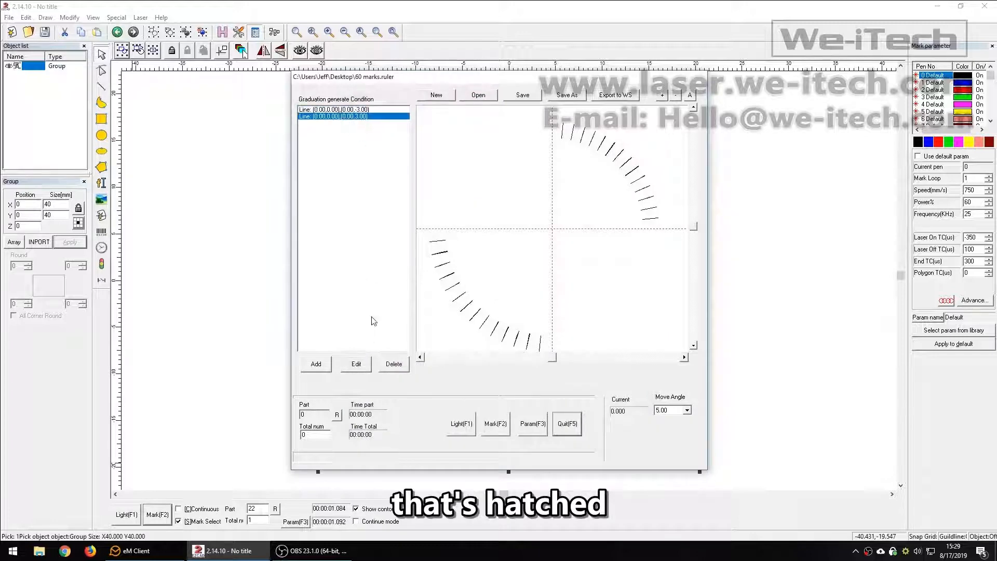
{"action": "left_click", "coordinate": [358, 365]}
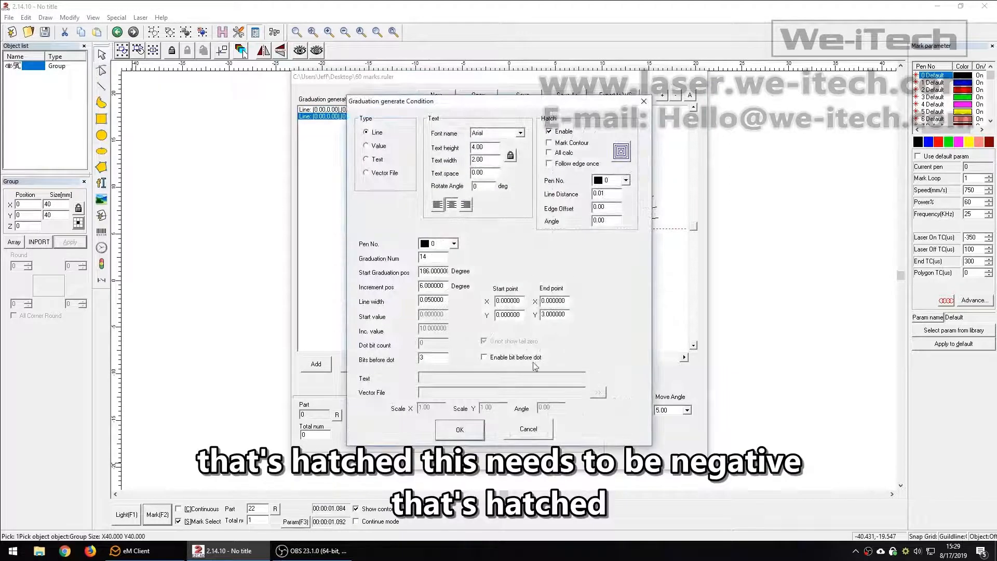
{"action": "left_click", "coordinate": [543, 314]}
{"action": "type", "text": "-"}
{"action": "left_click", "coordinate": [461, 431]}
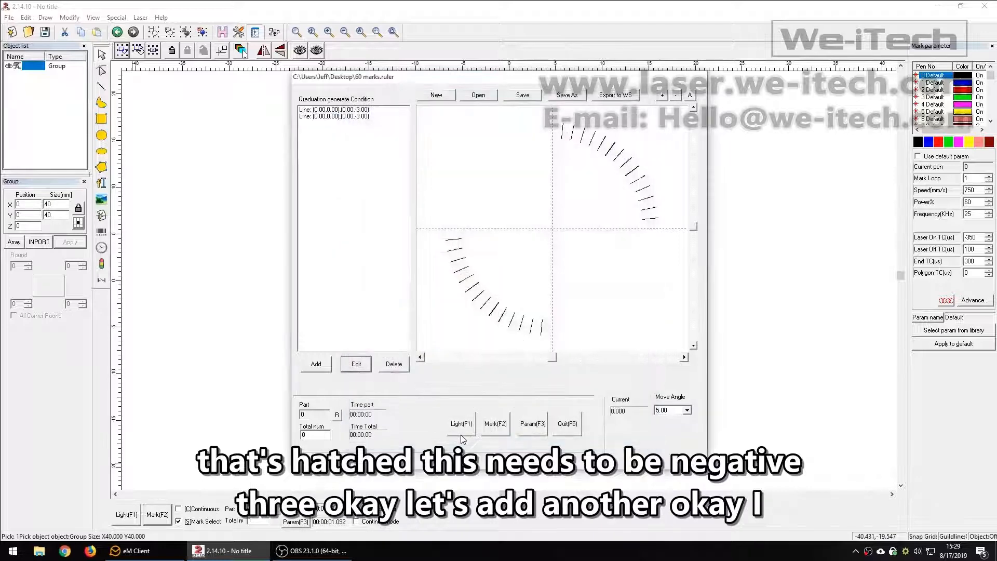
- Add a third line graduation condition with 14 graduations starting at 96 degrees and an increment of 6 degrees
{"action": "left_click", "coordinate": [318, 364]}
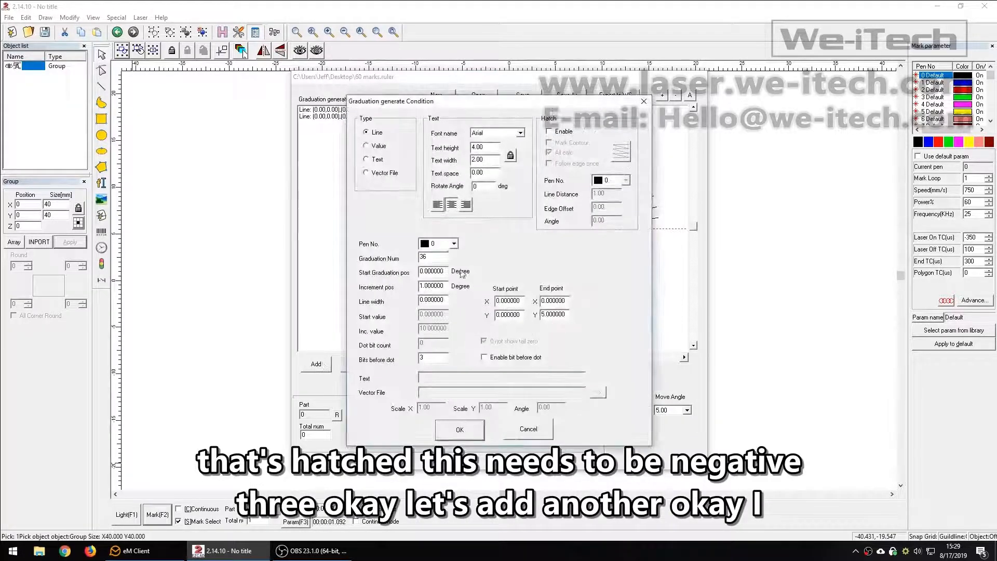
{"action": "left_click_drag", "start_coordinate": [490, 110], "coordinate": [694, 118]}
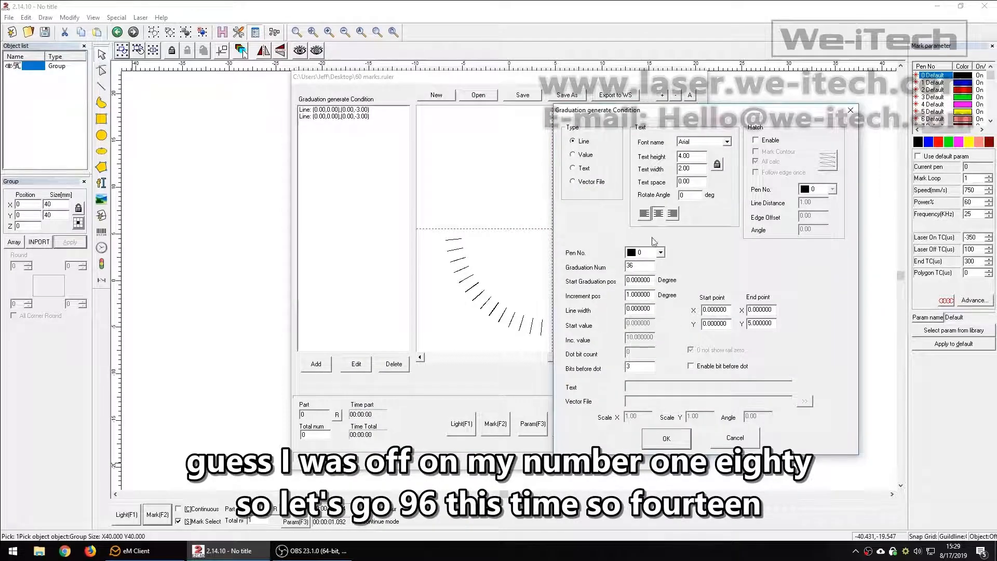
{"action": "left_click_drag", "start_coordinate": [643, 266], "coordinate": [576, 254]}
{"action": "left_click_drag", "start_coordinate": [650, 279], "coordinate": [563, 294]}
{"action": "type", "text": "96"}
{"action": "type", "text": "6"}
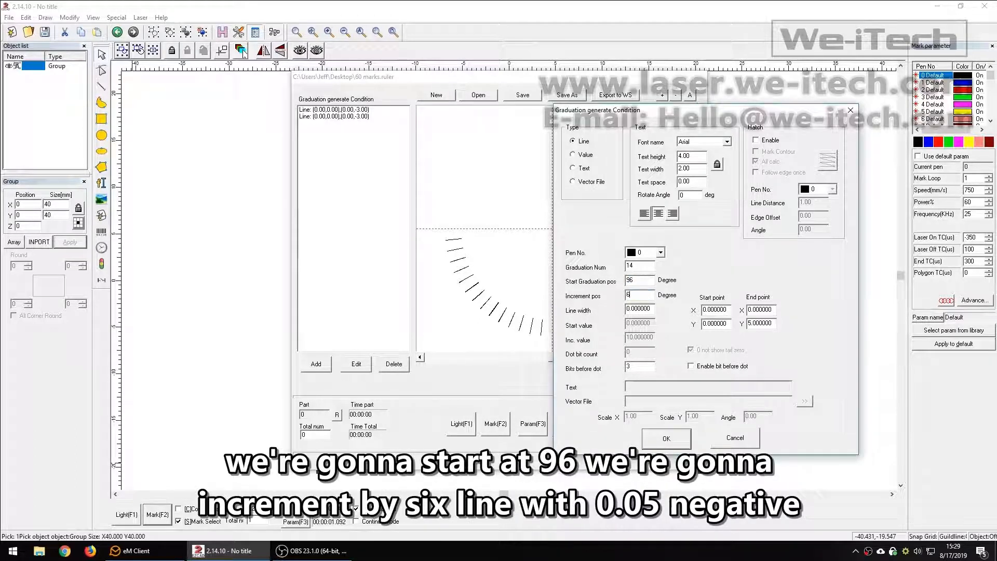
- Set the third condition's line width to 0.05 and its end point Y to -3
{"action": "left_click_drag", "start_coordinate": [647, 308], "coordinate": [522, 321]}
{"action": "type", "text": ".05"}
{"action": "left_click_drag", "start_coordinate": [773, 322], "coordinate": [747, 323]}
{"action": "type", "text": "-3"}
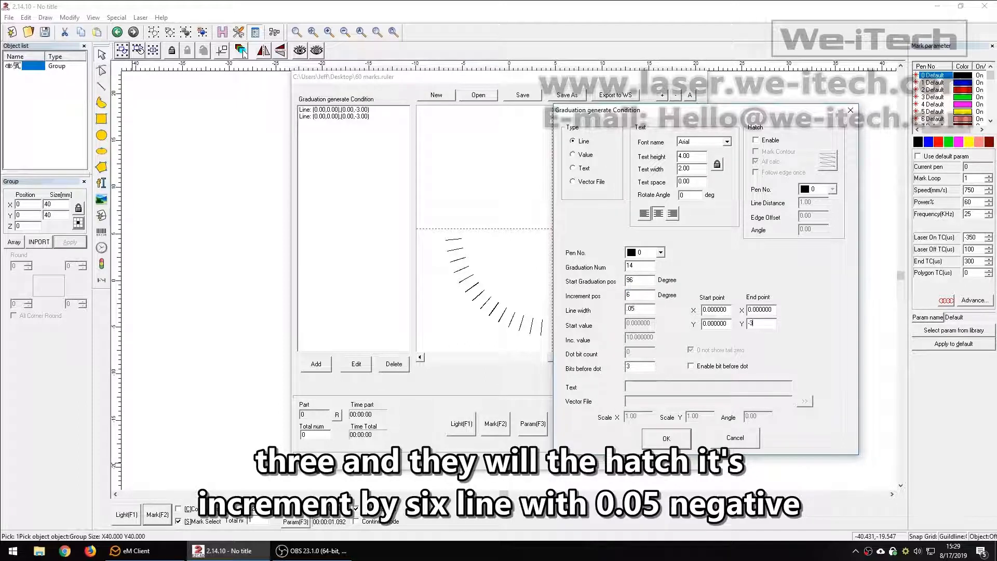
- Enable concentric ring hatching with a line distance of 0.01 for the third condition and accept it
{"action": "left_click", "coordinate": [766, 144]}
{"action": "left_click", "coordinate": [827, 161]}
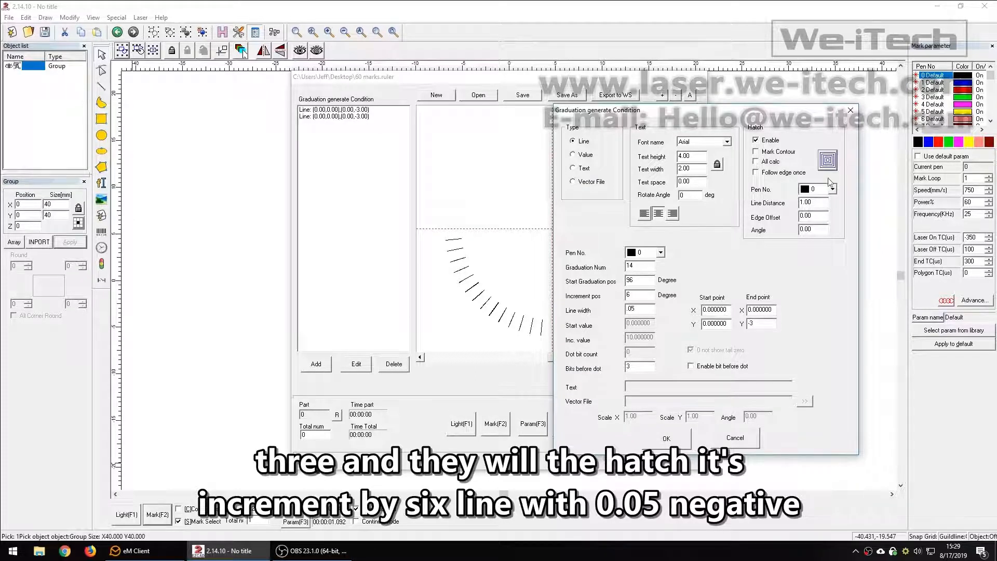
{"action": "left_click_drag", "start_coordinate": [816, 200], "coordinate": [654, 208]}
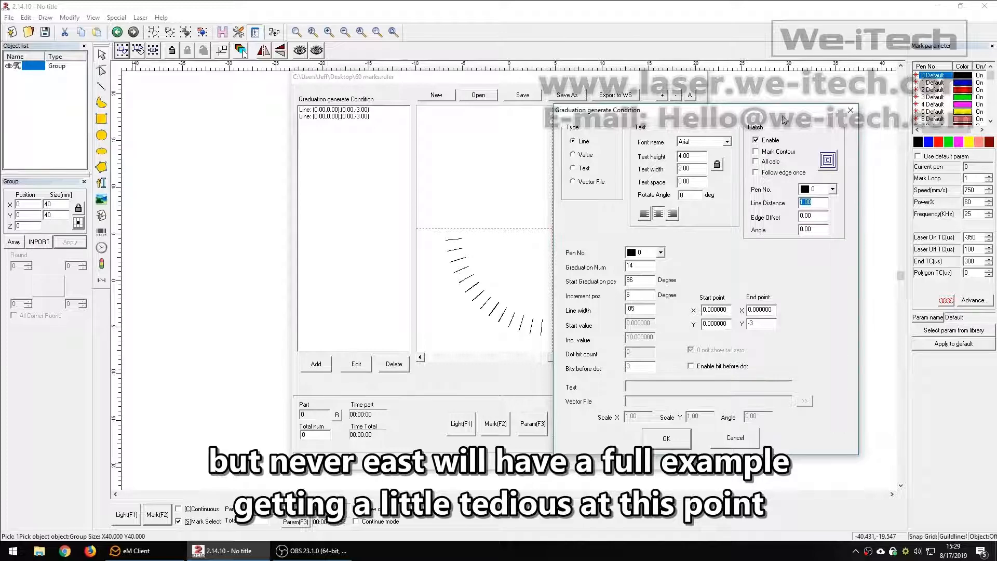
{"action": "left_click_drag", "start_coordinate": [782, 112], "coordinate": [716, 80]}
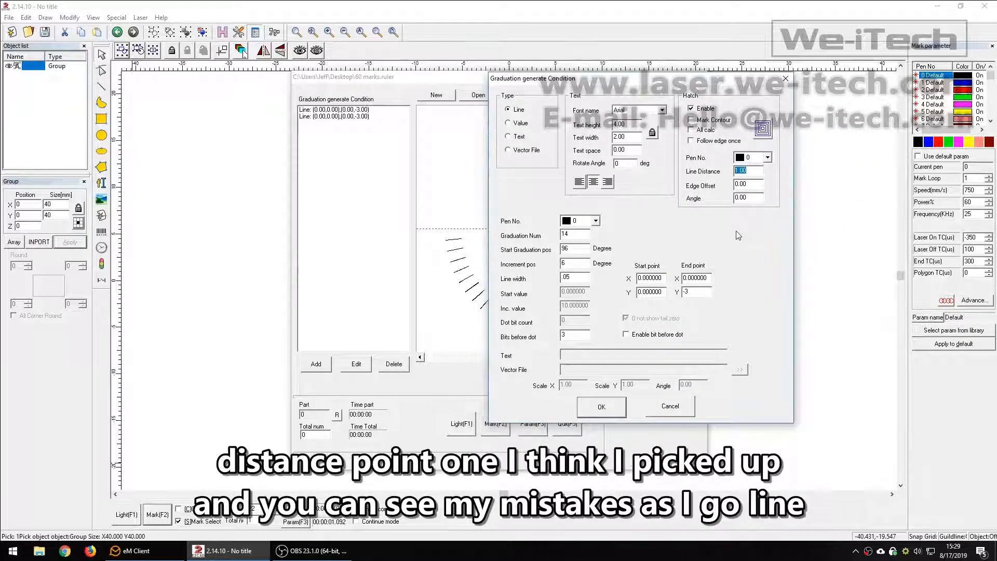
{"action": "type", "text": ".01"}
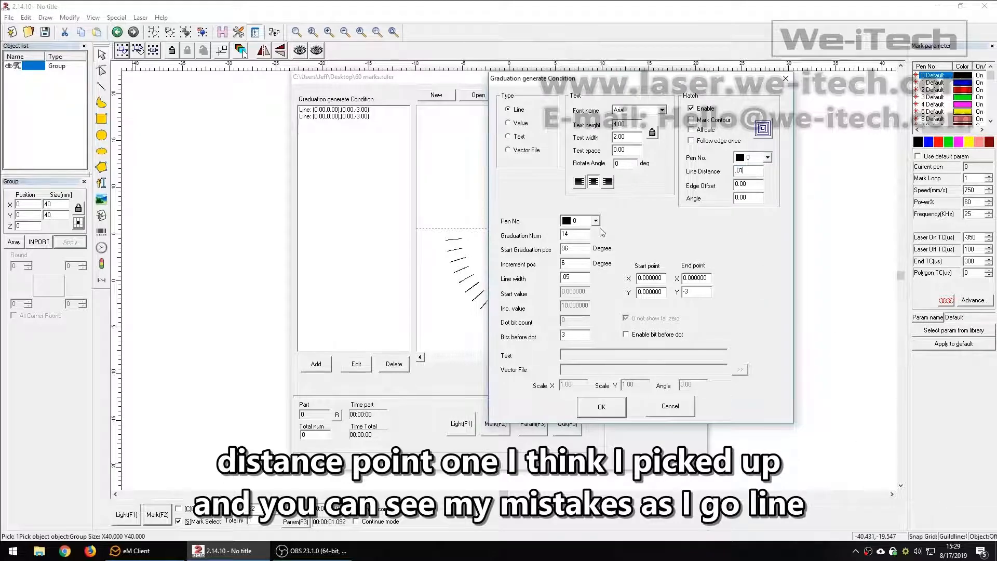
{"action": "left_click", "coordinate": [603, 407]}
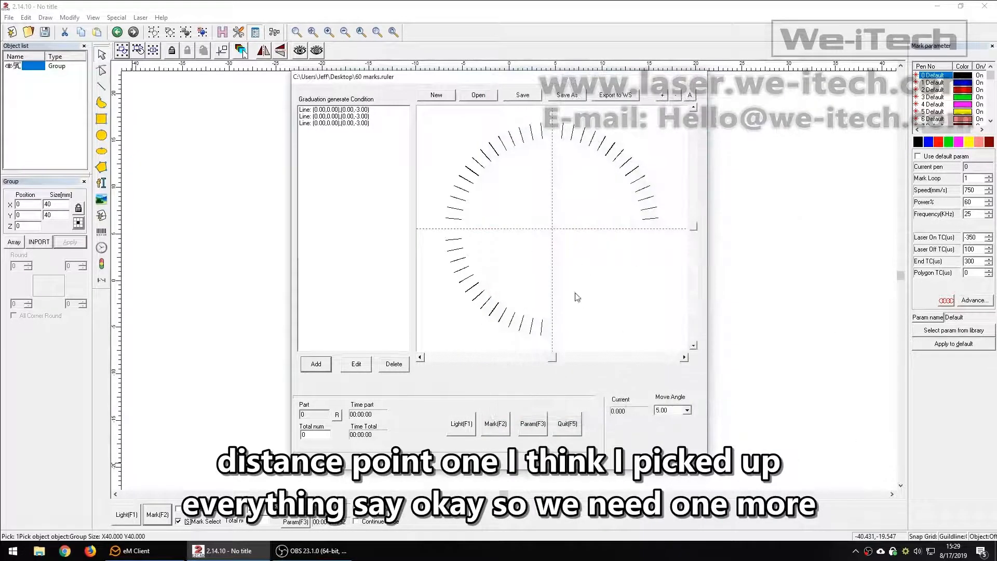
- Add a fourth line graduation condition with 14 graduations starting at 276 degrees and an increment of 6 degrees
{"action": "left_click", "coordinate": [316, 364]}
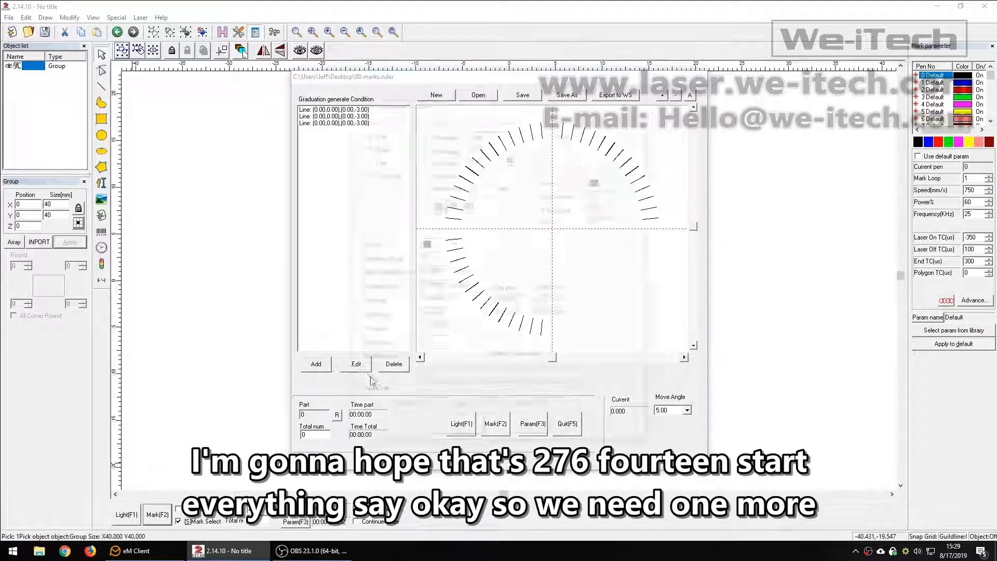
{"action": "type", "text": "14"}
{"action": "key", "text": "Tab"}
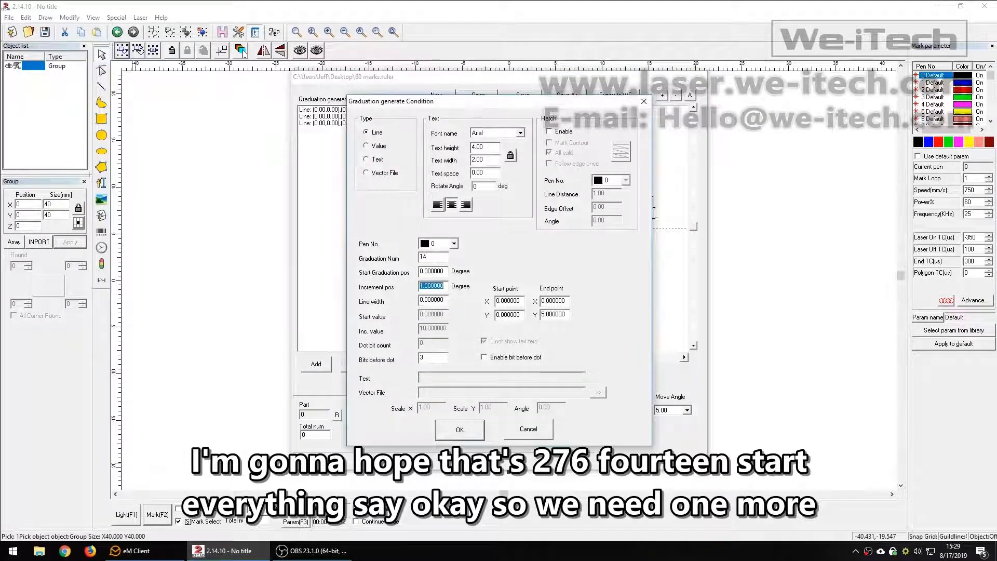
{"action": "double_click", "coordinate": [443, 270]}
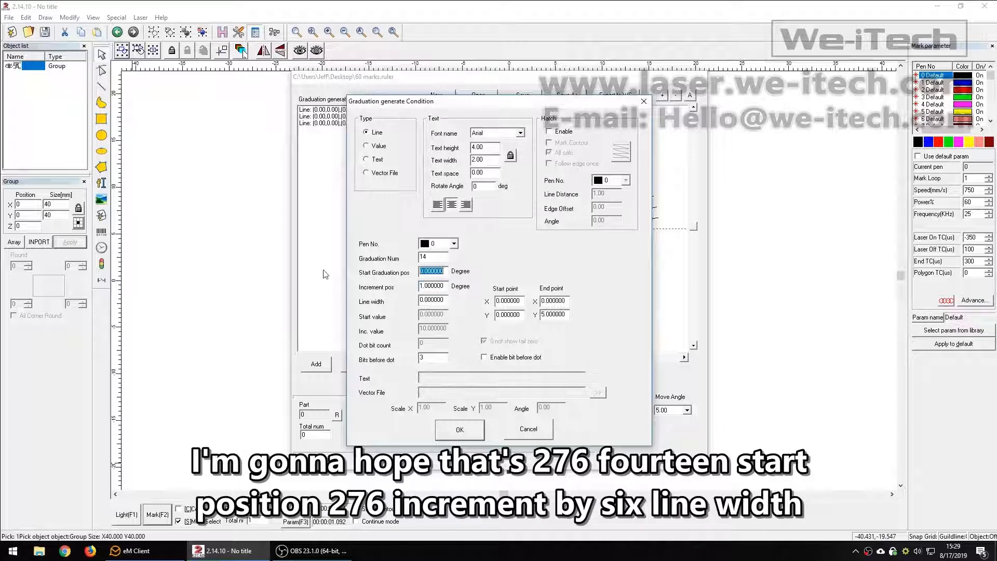
{"action": "type", "text": "276"}
{"action": "left_click_drag", "start_coordinate": [445, 285], "coordinate": [346, 301]}
{"action": "type", "text": "6"}
- Set the fourth condition's line width to 0.05 and its end point Y to -3
{"action": "key", "text": "Tab"}
{"action": "type", "text": "0.0"}
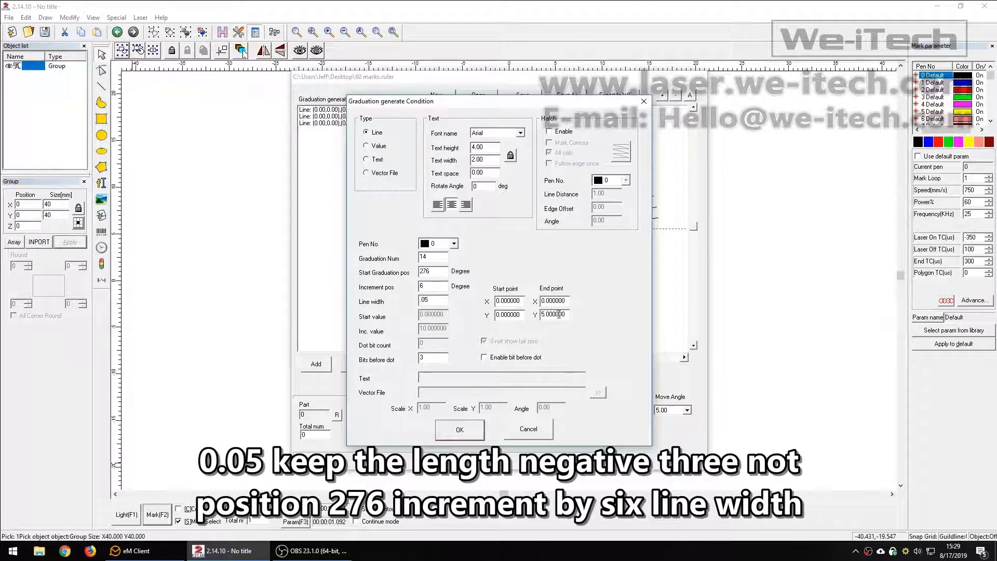
{"action": "left_click_drag", "start_coordinate": [568, 314], "coordinate": [541, 314]}
{"action": "key", "text": "BackSpace"}
{"action": "key", "text": "BackSpace"}
{"action": "key", "text": "BackSpace"}
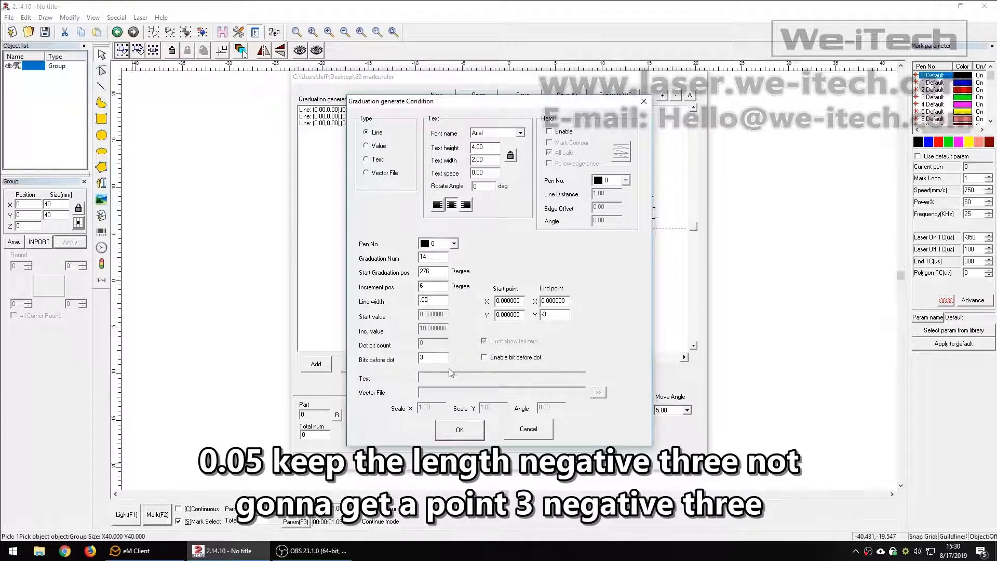
- Enable concentric ring hatching with a line distance of 0.01 for the fourth condition and accept it
{"action": "left_click", "coordinate": [558, 131]}
{"action": "left_click", "coordinate": [571, 154]}
{"action": "left_click", "coordinate": [627, 155]}
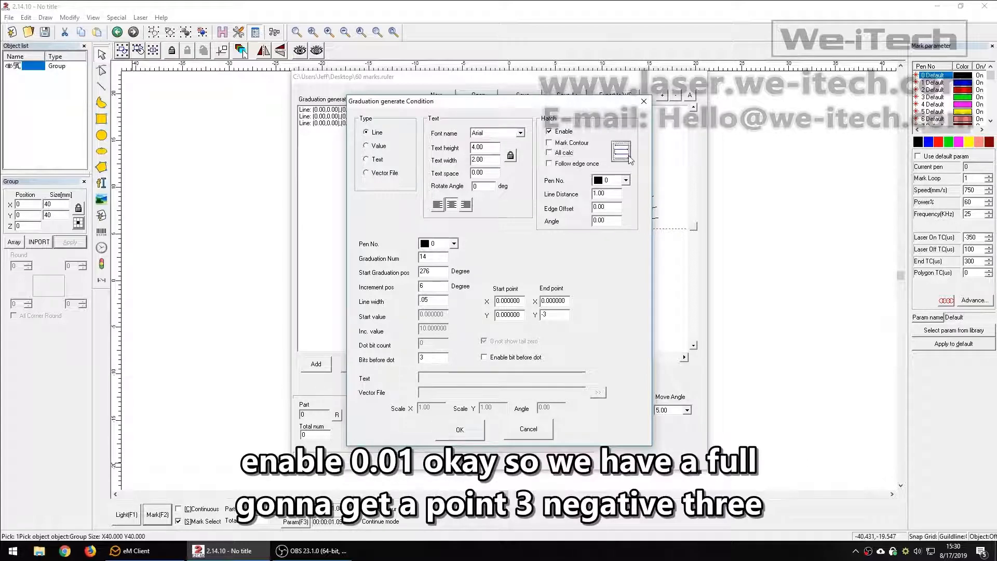
{"action": "left_click", "coordinate": [628, 155]}
{"action": "left_click_drag", "start_coordinate": [610, 193], "coordinate": [508, 191]}
{"action": "type", "text": ".01"}
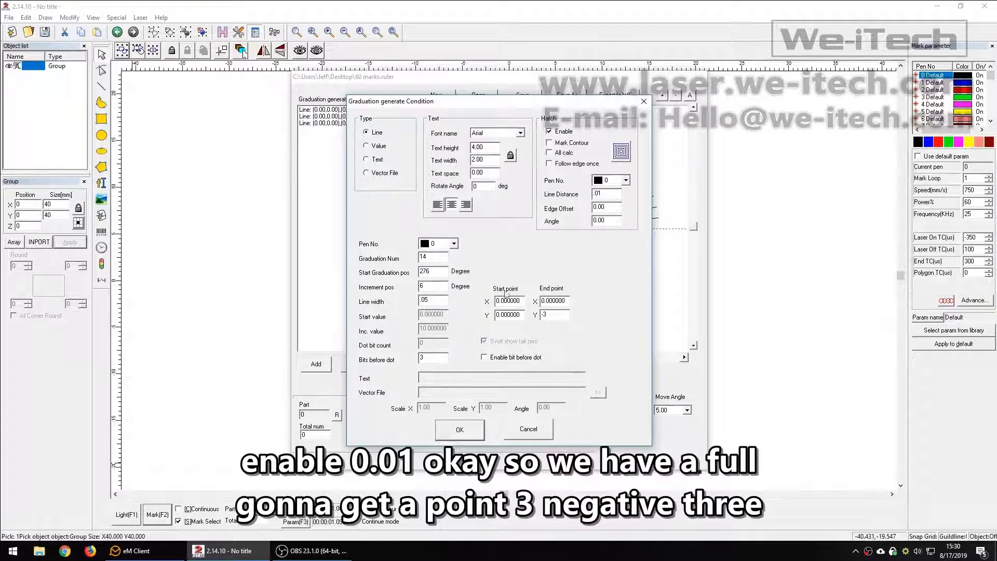
{"action": "left_click", "coordinate": [460, 429]}
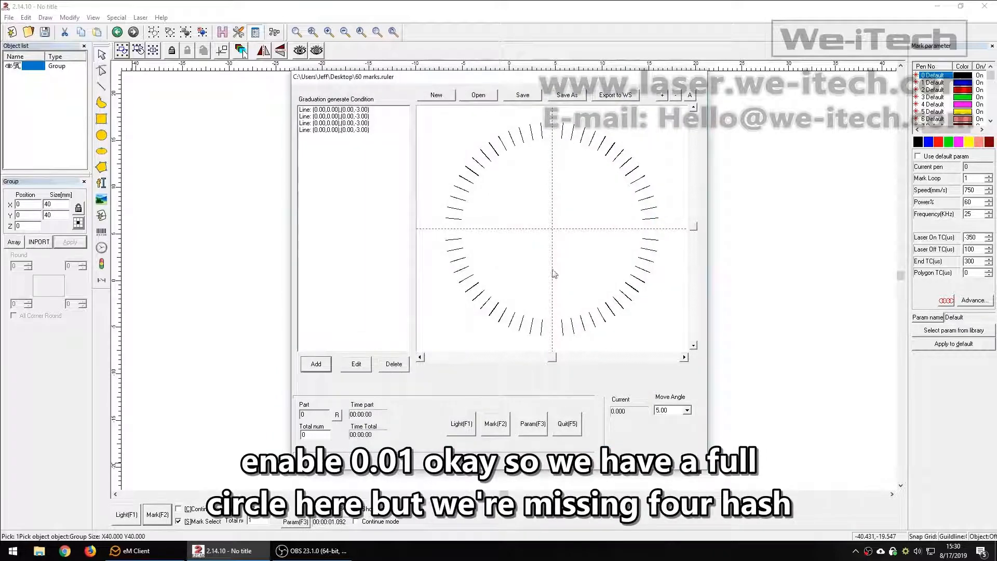
- Add a fifth line graduation condition with 4 graduations and an end point Y of -5
{"action": "left_click", "coordinate": [325, 369]}
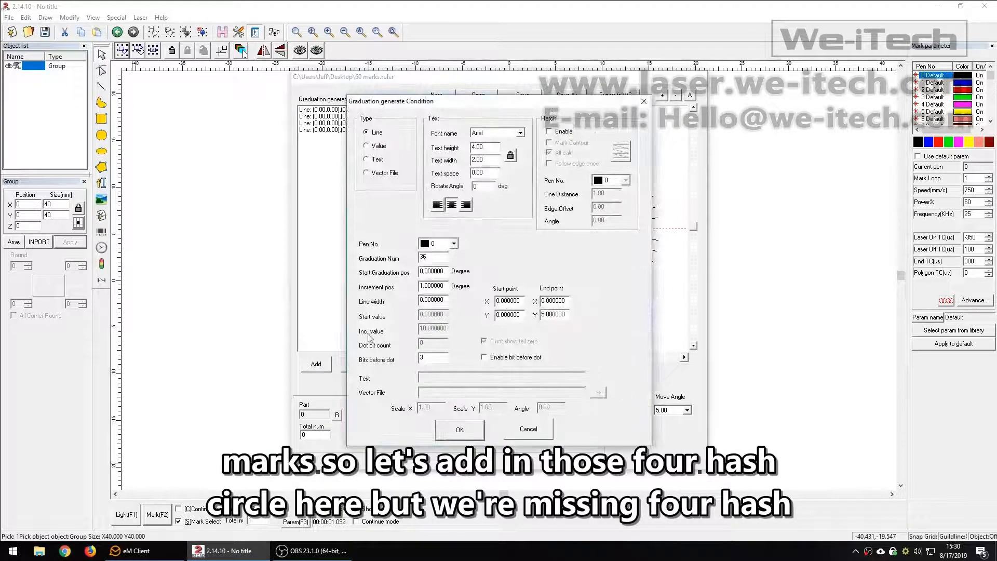
{"action": "double_click", "coordinate": [434, 256]}
{"action": "type", "text": "4"}
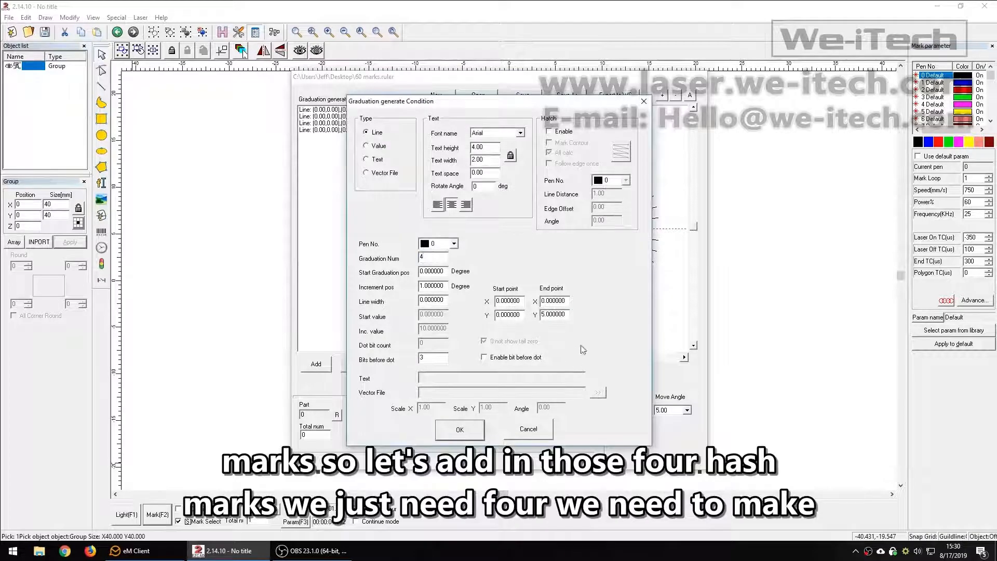
{"action": "double_click", "coordinate": [558, 314]}
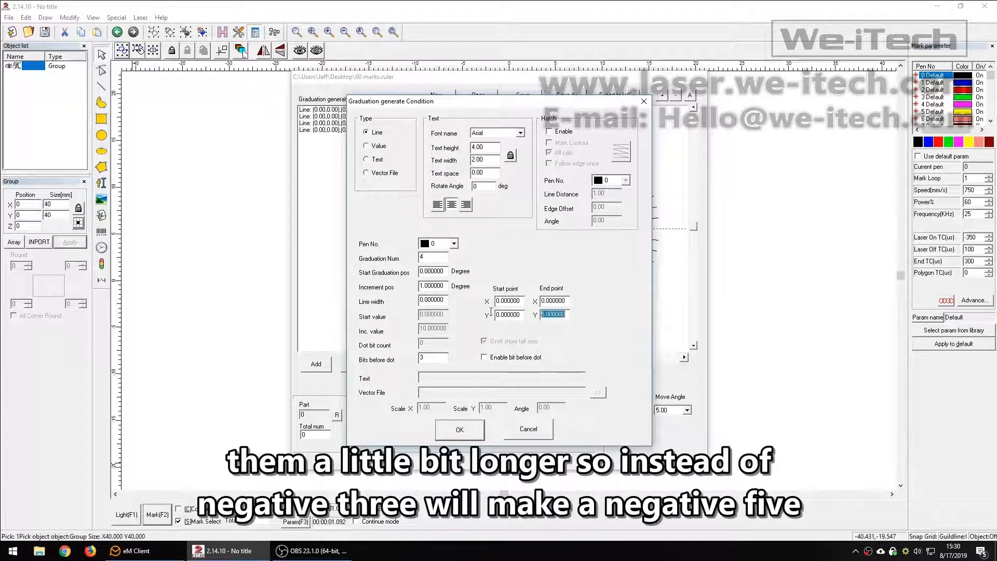
{"action": "type", "text": "-5"}
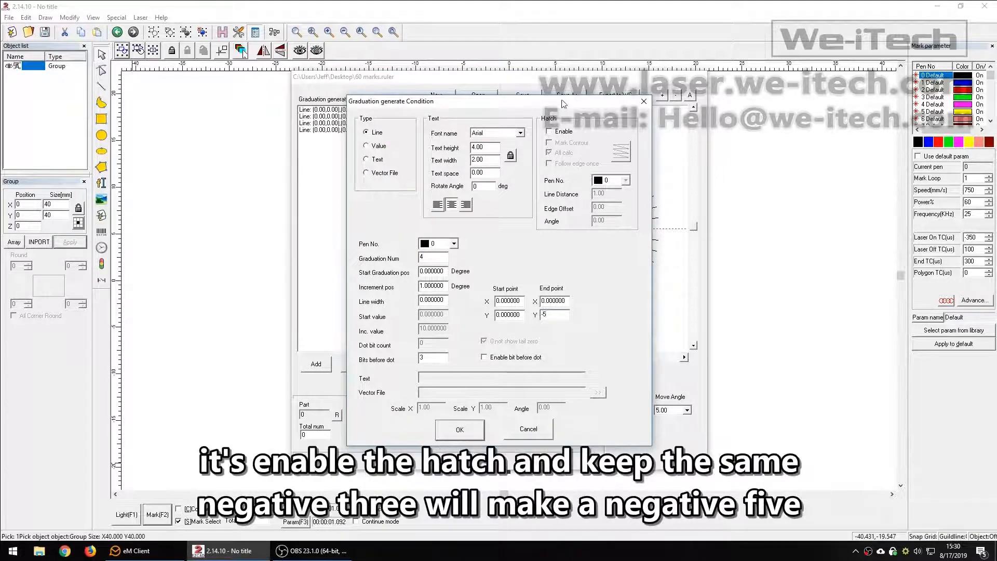
- Enable concentric ring hatching with a line distance of 0.01 for the four longer quarter marks
{"action": "left_click", "coordinate": [561, 134]}
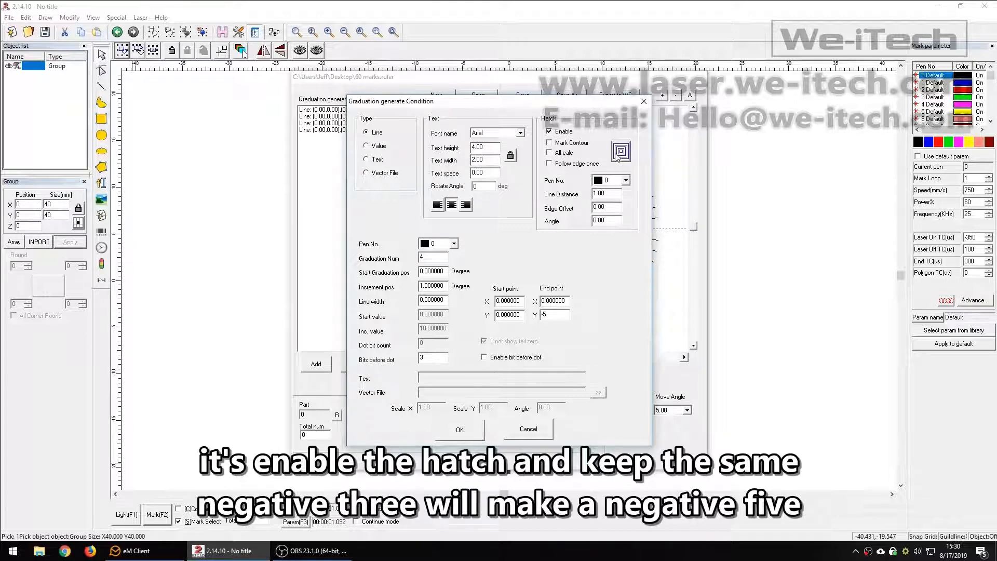
{"action": "double_click", "coordinate": [605, 193]}
{"action": "type", "text": "0"}
- Set the quarter marks' line width to 0.07 and their increment to 90 degrees, and accept the condition
{"action": "left_click_drag", "start_coordinate": [444, 300], "coordinate": [383, 298]}
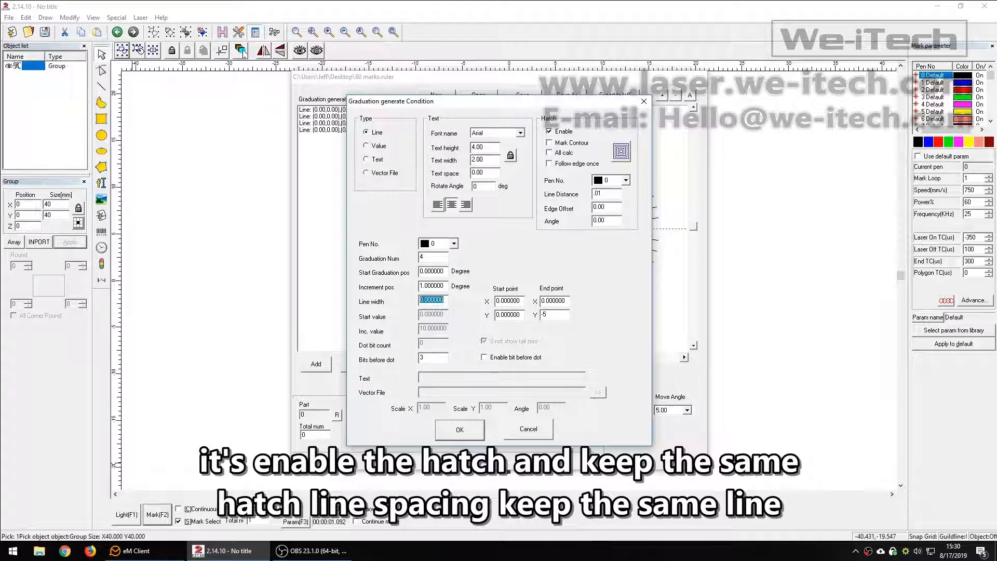
{"action": "type", "text": ".0"}
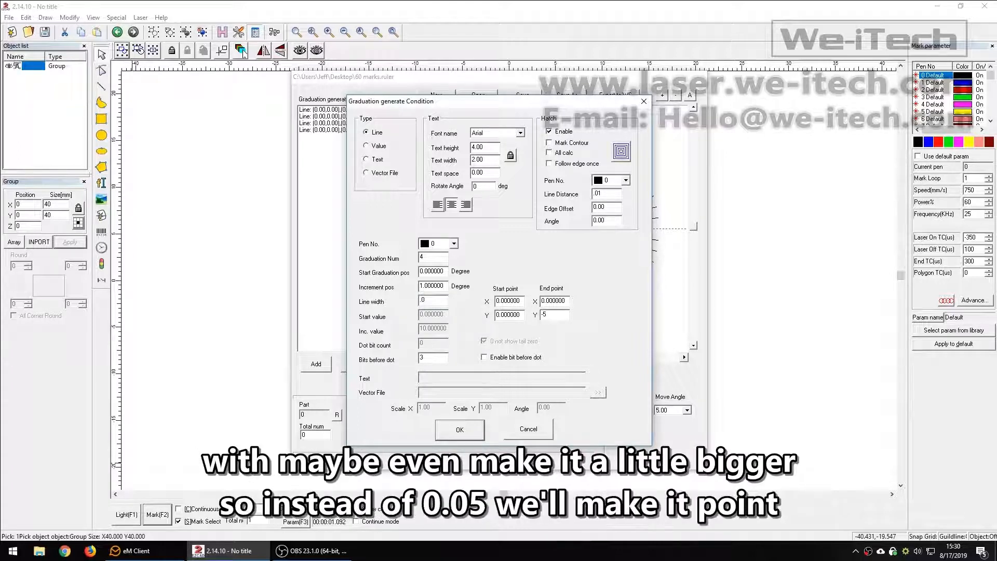
{"action": "type", "text": "7"}
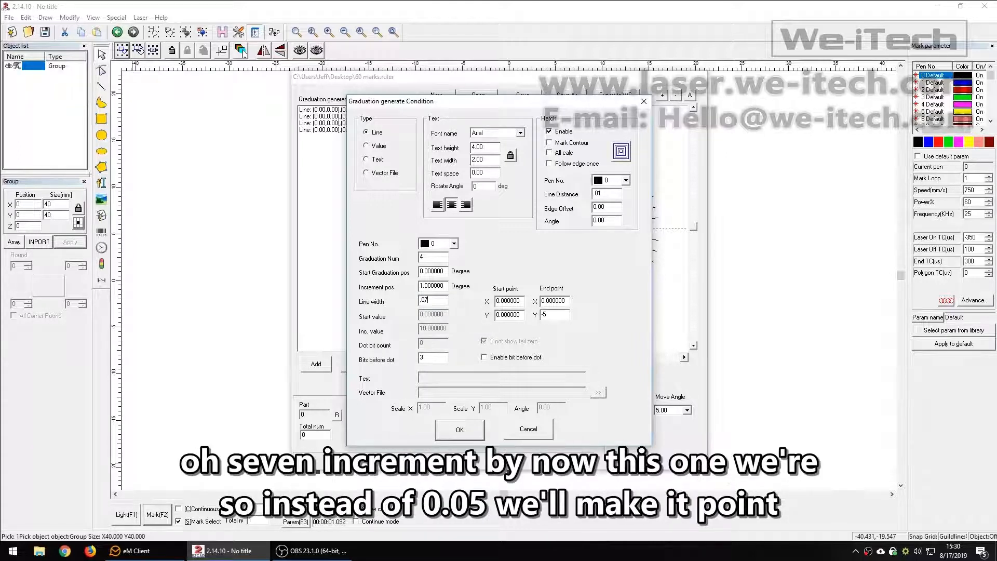
{"action": "double_click", "coordinate": [445, 285]}
{"action": "type", "text": "90"}
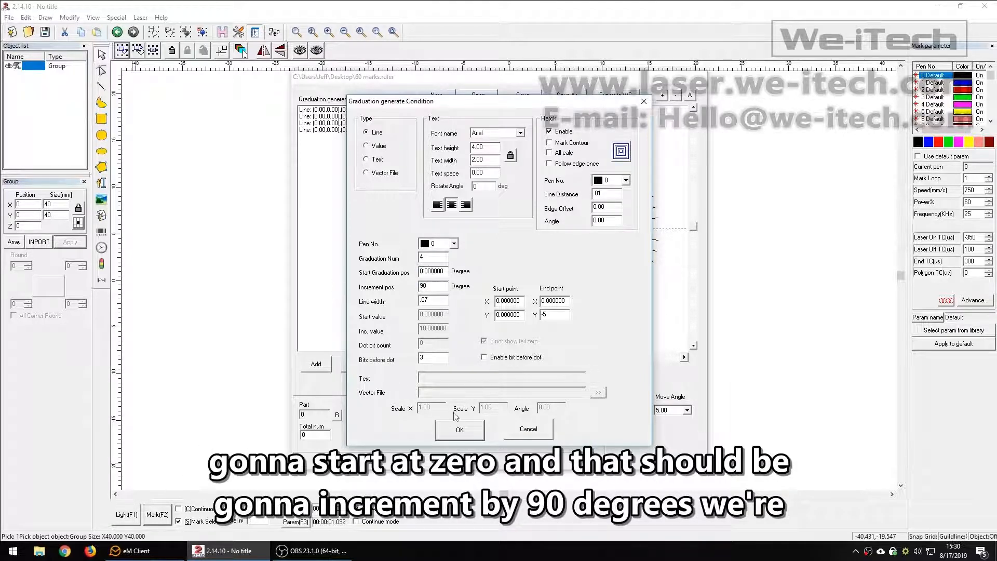
{"action": "left_click", "coordinate": [460, 430]}
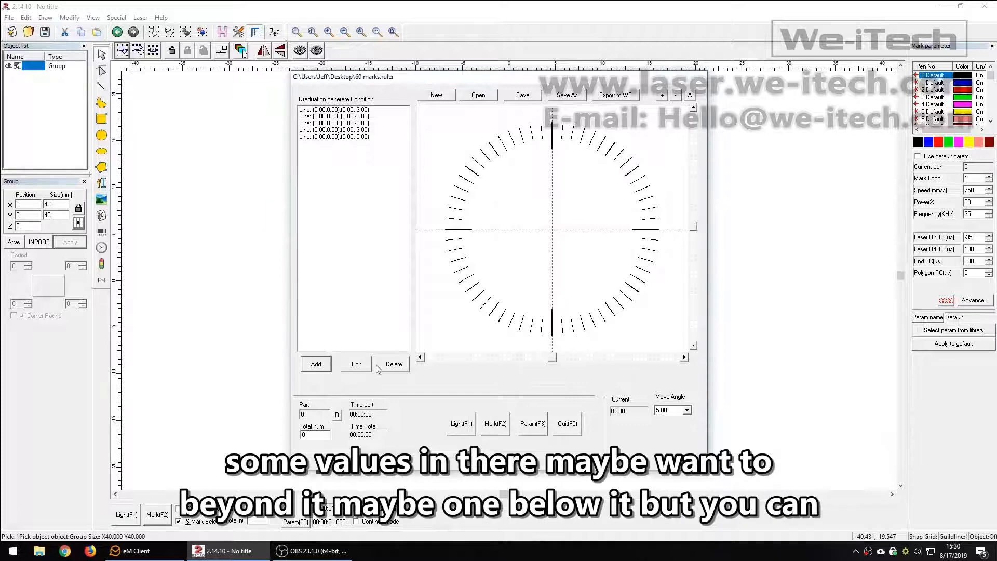
- Add a graduation condition of type Value with a text height of 2
{"action": "left_click", "coordinate": [316, 364]}
{"action": "left_click_drag", "start_coordinate": [448, 106], "coordinate": [668, 110]}
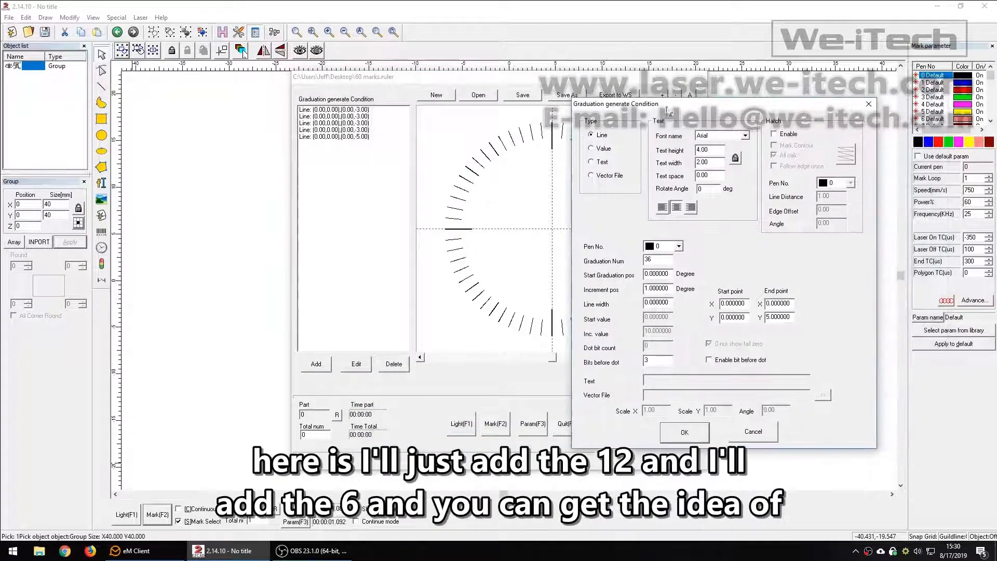
{"action": "left_click", "coordinate": [603, 163]}
{"action": "left_click", "coordinate": [608, 150]}
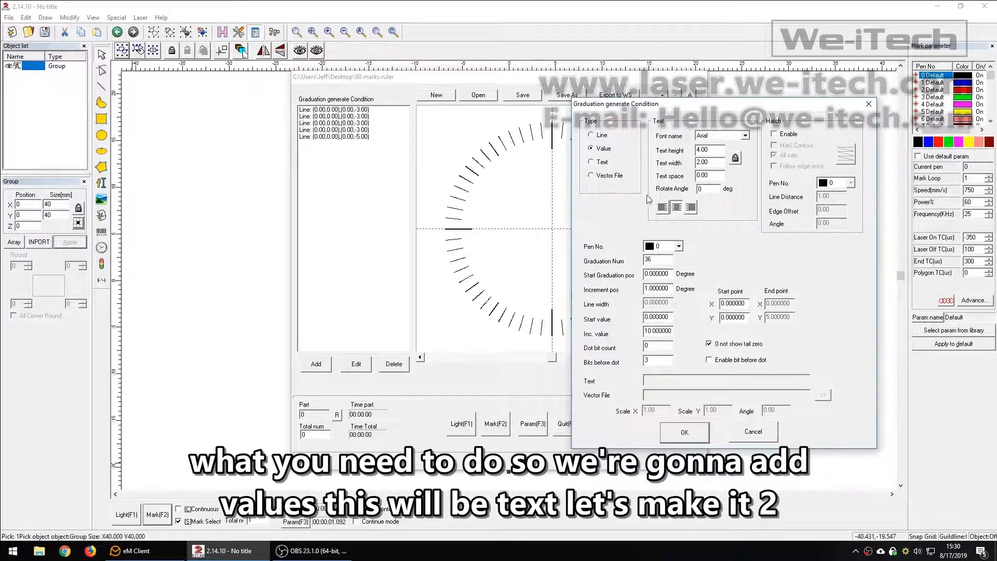
{"action": "left_click_drag", "start_coordinate": [715, 150], "coordinate": [615, 145]}
{"action": "type", "text": "2"}
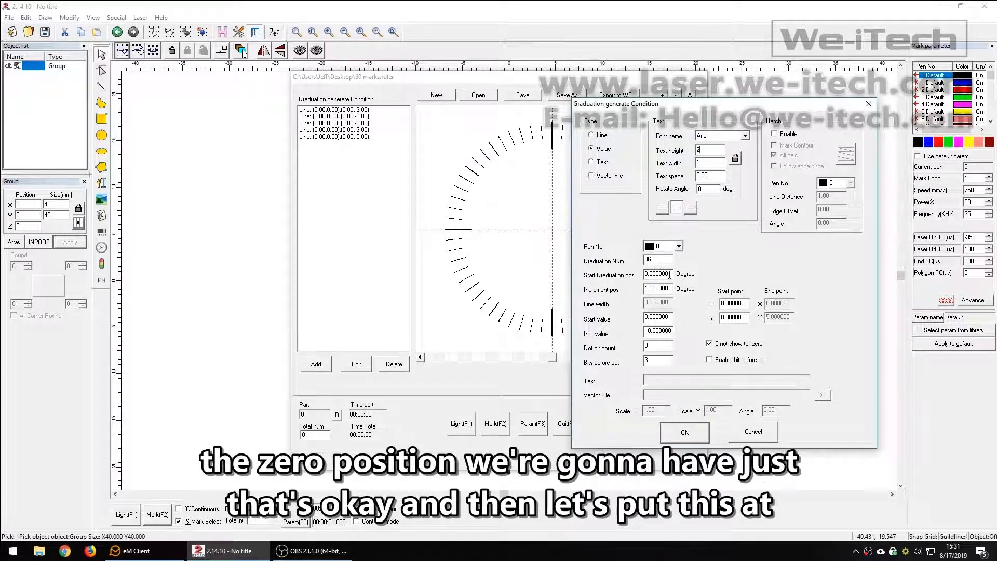
- Give the value condition 2 graduations, starting at 270 degrees with an increment of 180 degrees
{"action": "type", "text": "2"}
{"action": "key", "text": "Tab"}
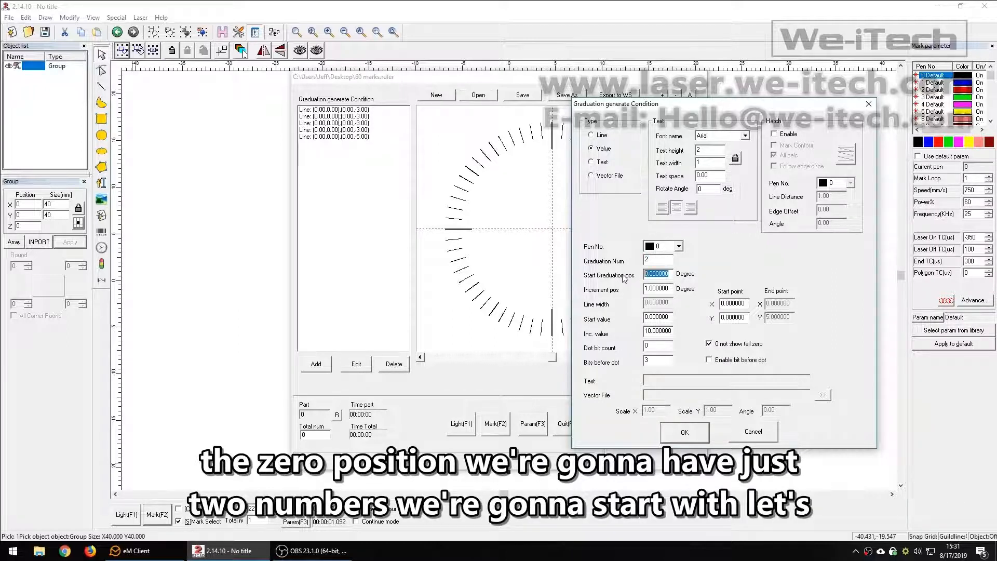
{"action": "type", "text": "0"}
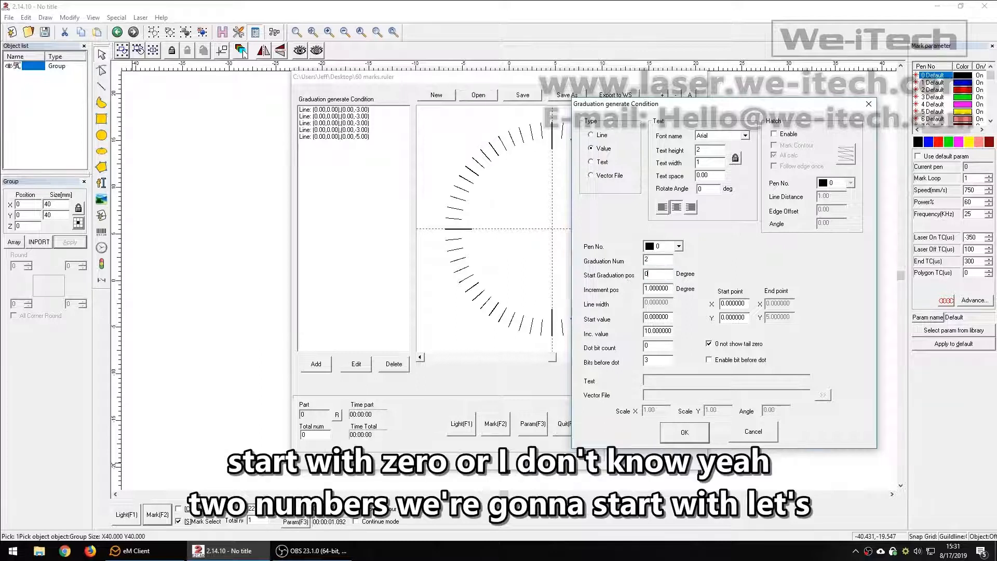
{"action": "key", "text": "BackSpace"}
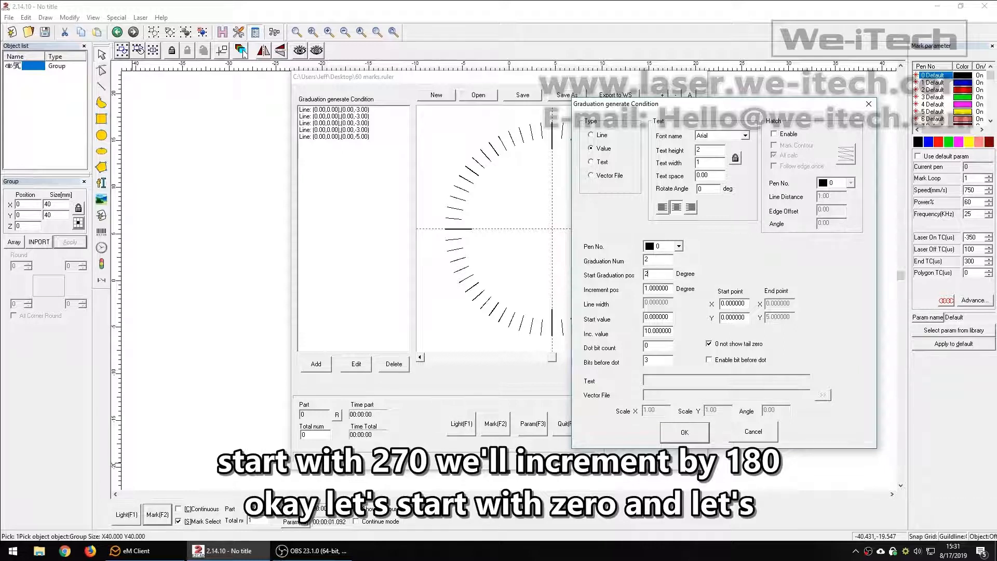
{"action": "type", "text": "70"}
{"action": "left_click_drag", "start_coordinate": [670, 287], "coordinate": [618, 288]}
{"action": "type", "text": "180"}
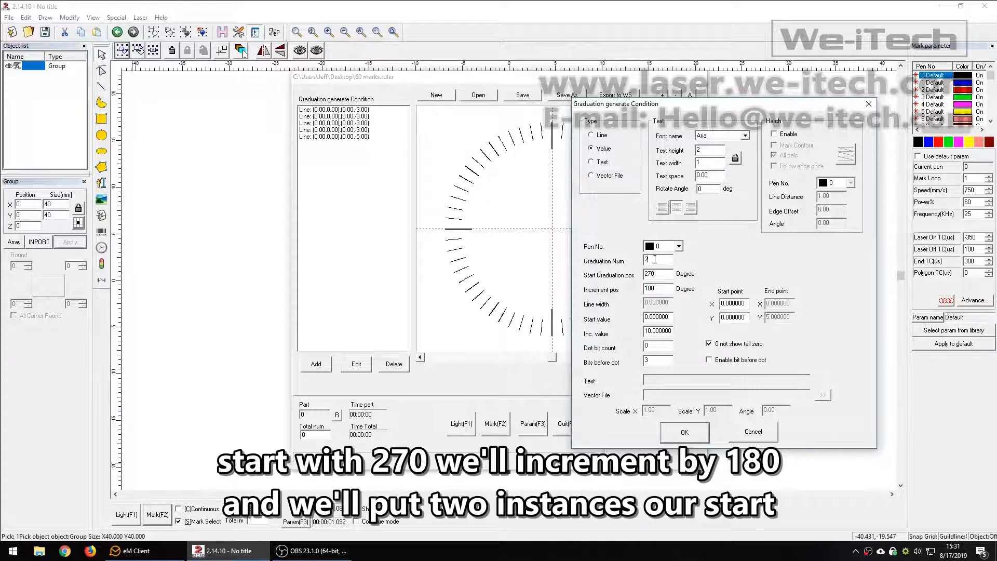
- Set the value condition's start value to 30 and its value increment to 30
{"action": "left_click_drag", "start_coordinate": [655, 259], "coordinate": [591, 260]}
{"action": "left_click_drag", "start_coordinate": [668, 318], "coordinate": [638, 328]}
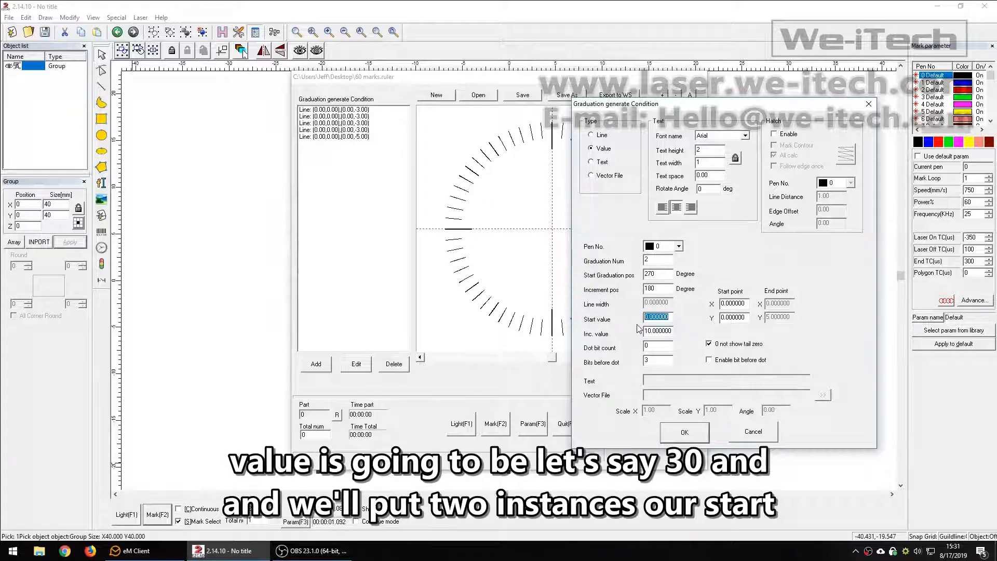
{"action": "type", "text": "30"}
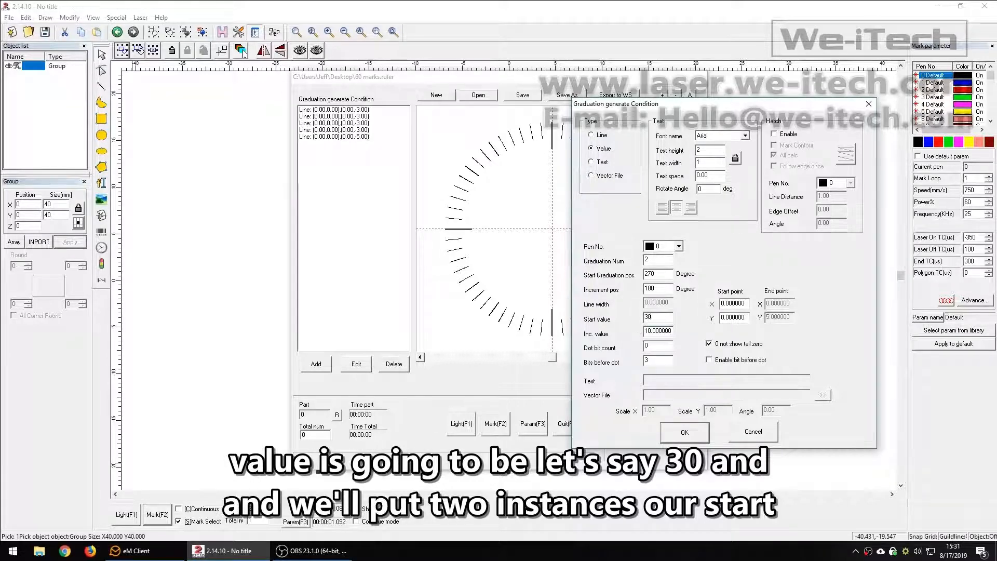
{"action": "left_click_drag", "start_coordinate": [671, 330], "coordinate": [593, 332]}
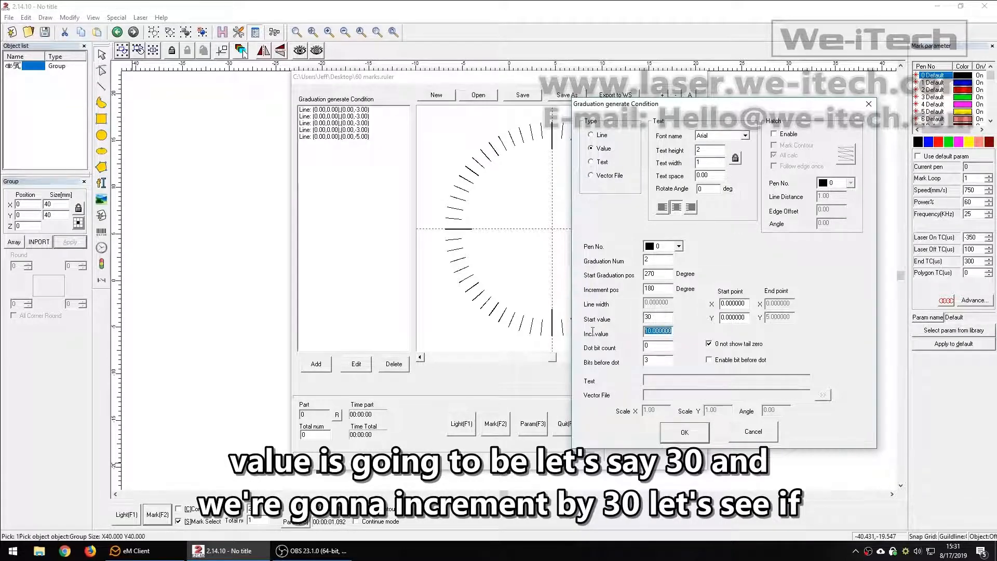
{"action": "type", "text": "30"}
- Enable bidirectional hatching with a line distance of 0.025 for the value labels and accept the condition
{"action": "left_click", "coordinate": [786, 136]}
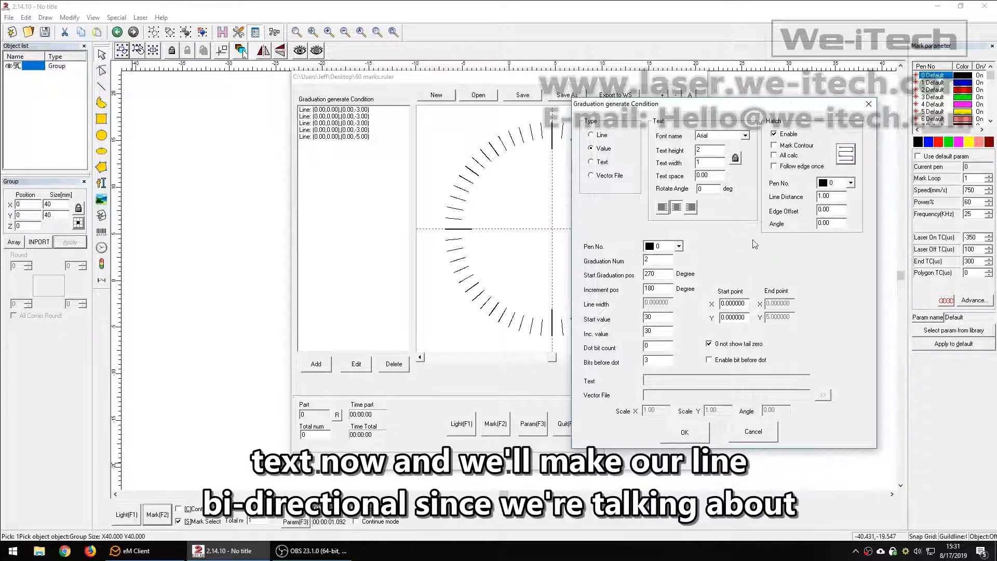
{"action": "left_click_drag", "start_coordinate": [835, 196], "coordinate": [716, 189]}
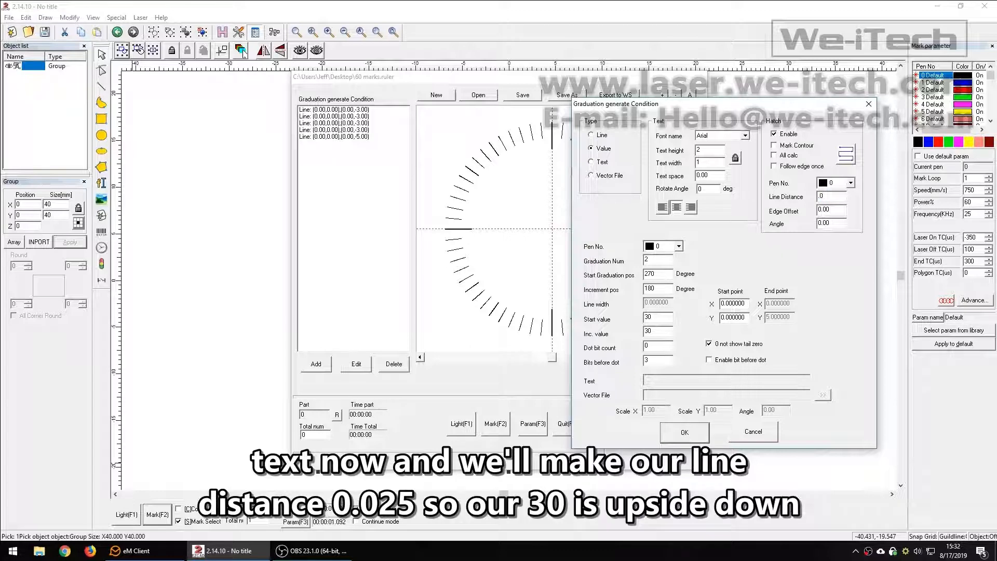
{"action": "left_click", "coordinate": [686, 433]}
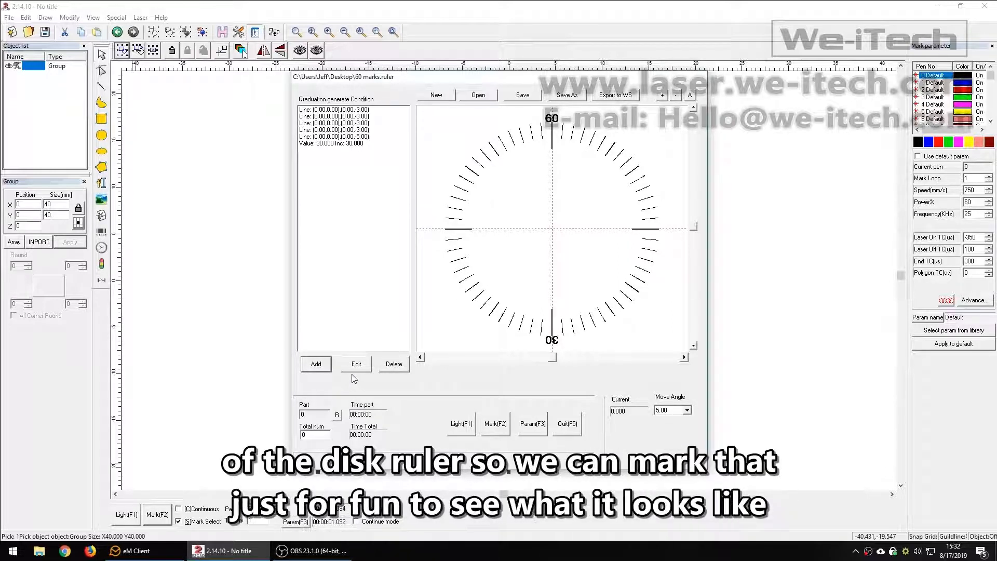
- Export the finished ruler to the workspace and start the light preview of it
{"action": "left_click", "coordinate": [611, 98]}
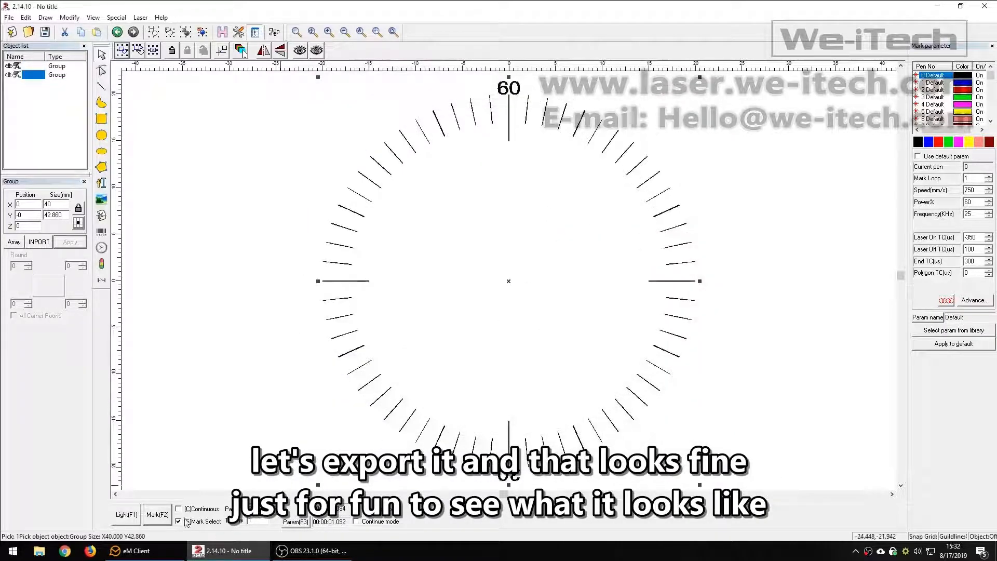
{"action": "left_click", "coordinate": [126, 515]}
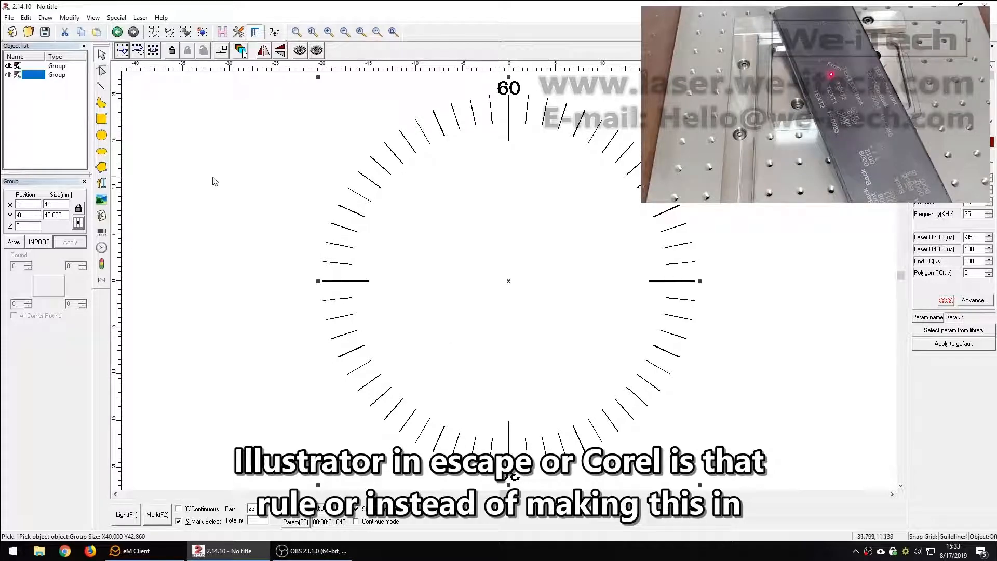
- Check which file types the workspace drawing can be saved as, and leave without saving
{"action": "left_click", "coordinate": [8, 17]}
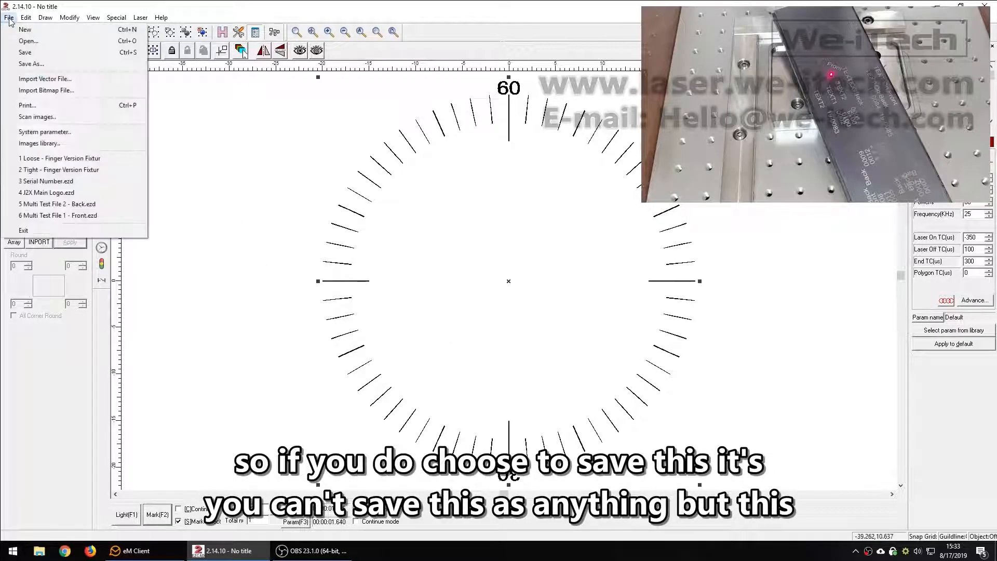
{"action": "left_click", "coordinate": [22, 65]}
{"action": "left_click", "coordinate": [545, 330]}
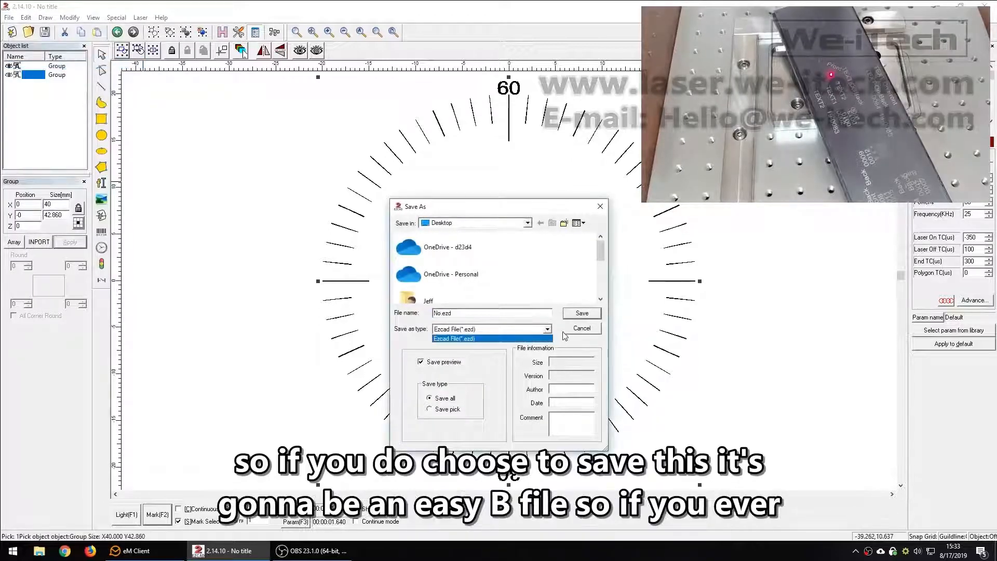
{"action": "left_click", "coordinate": [569, 334]}
{"action": "left_click", "coordinate": [573, 330]}
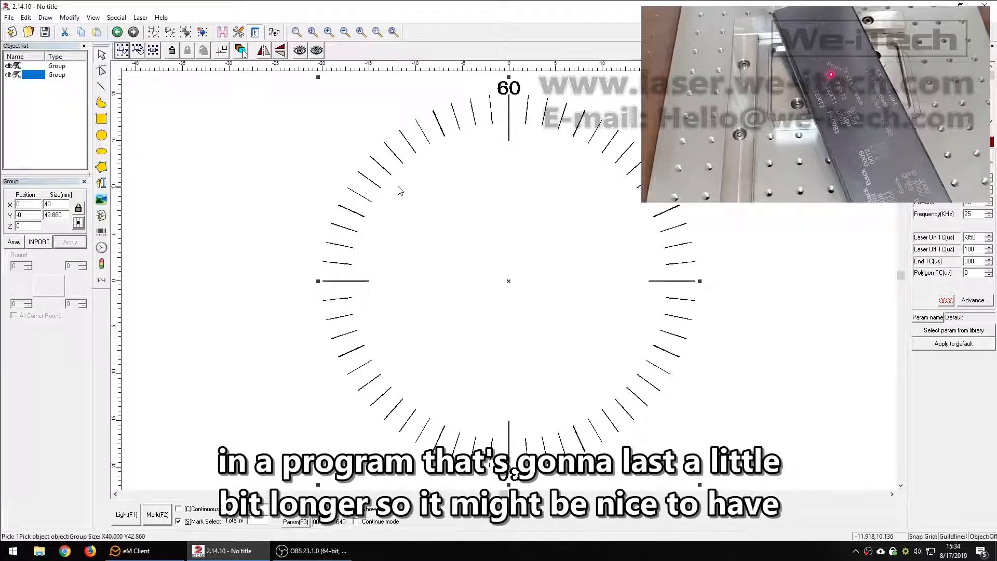
{"action": "left_click", "coordinate": [9, 17]}
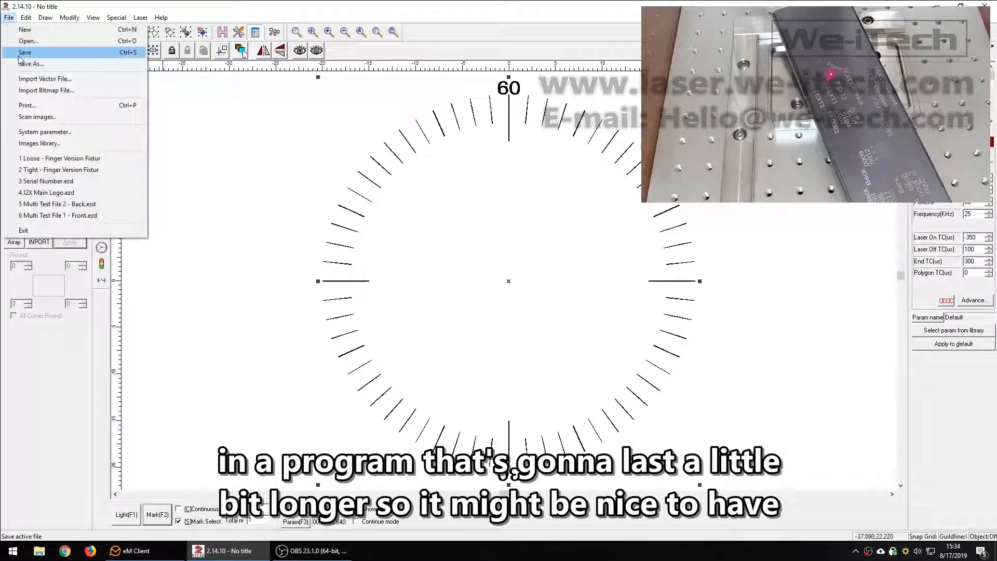